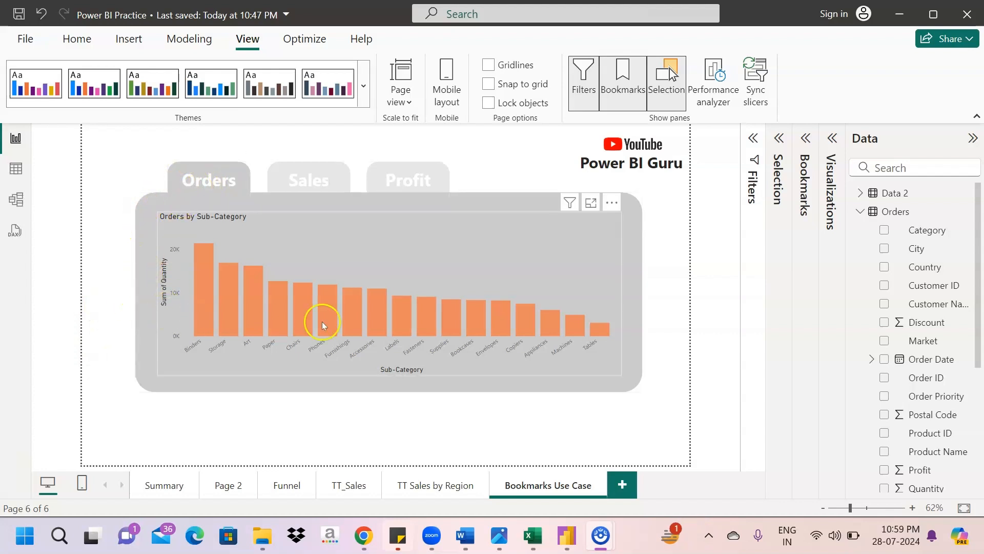
- Switch between the Orders, Sales and Profit tabs to examine the chart each bookmark shows
left_click(303, 177, "ctrl")
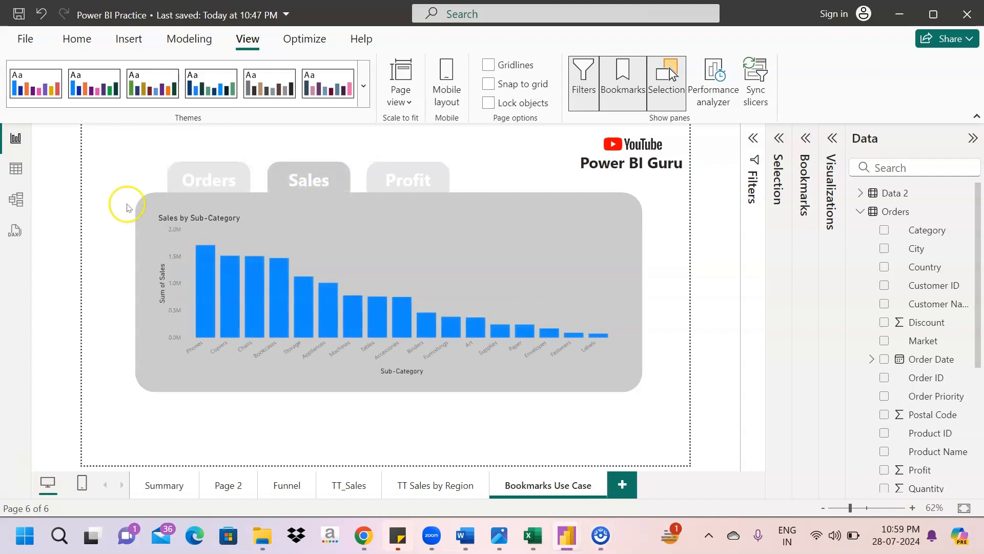
left_click(408, 185, "ctrl")
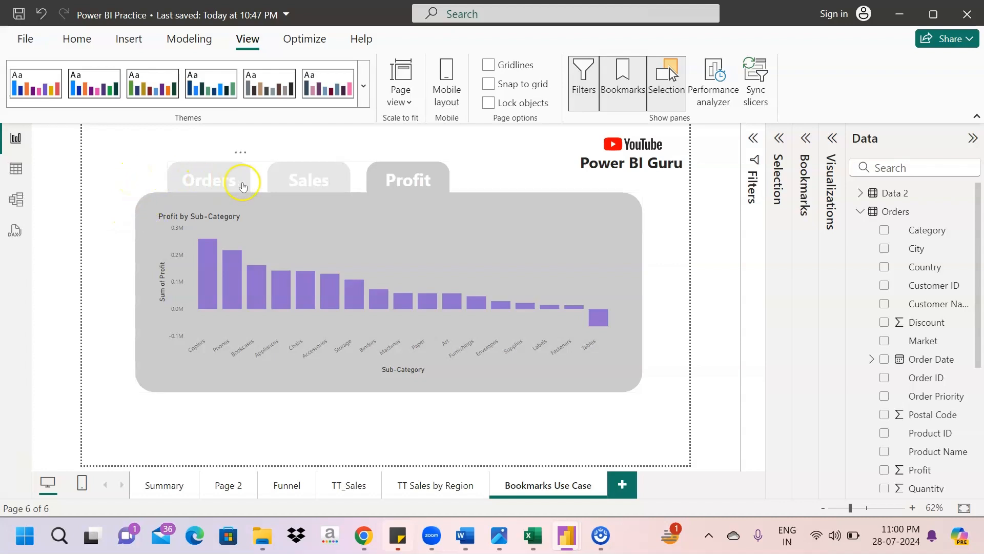
left_click(210, 186, "ctrl")
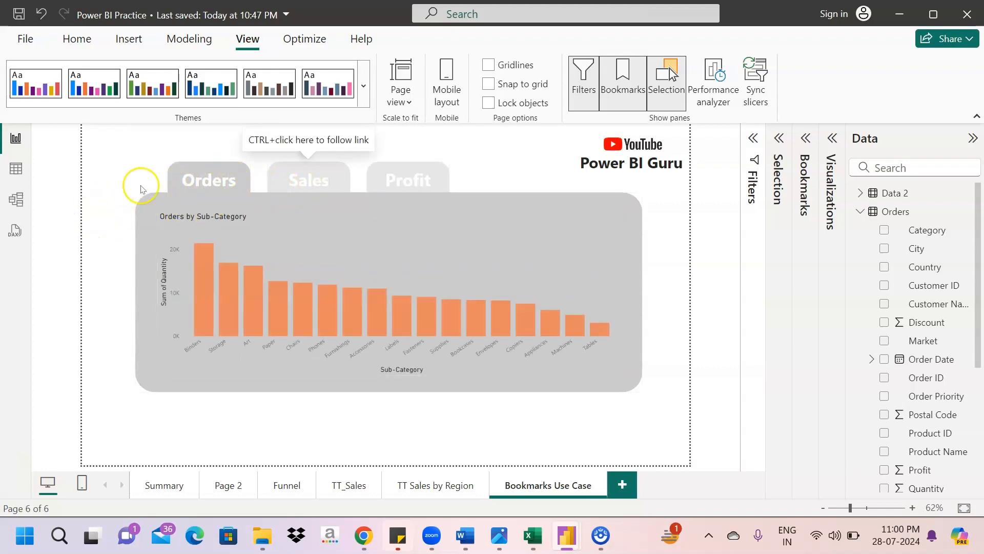
left_click(304, 181, "ctrl")
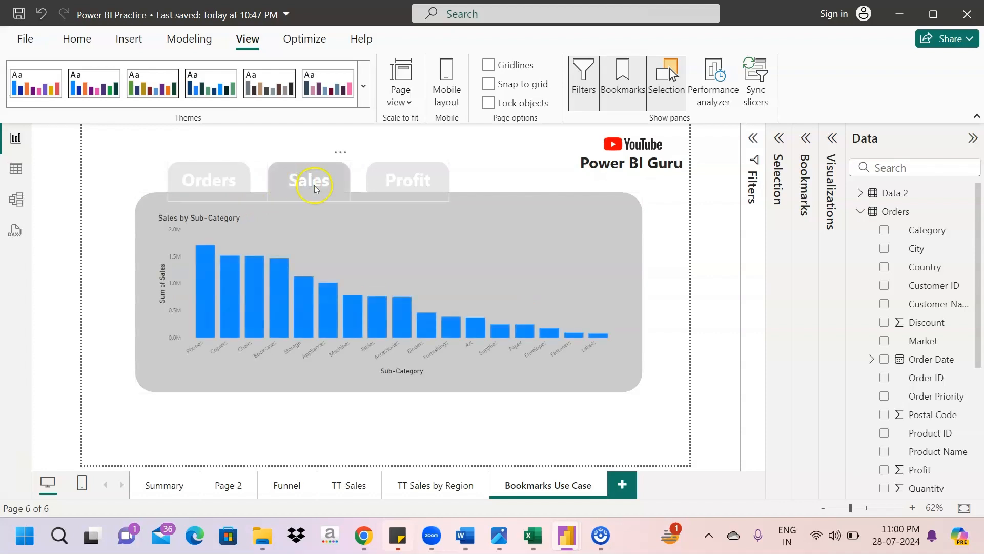
left_click(393, 181, "ctrl")
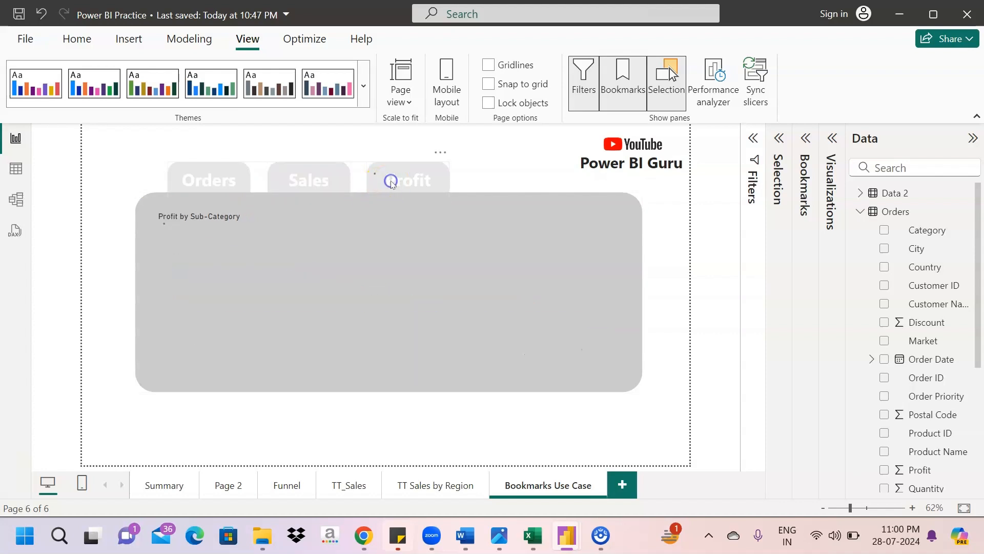
left_click(328, 182, "ctrl")
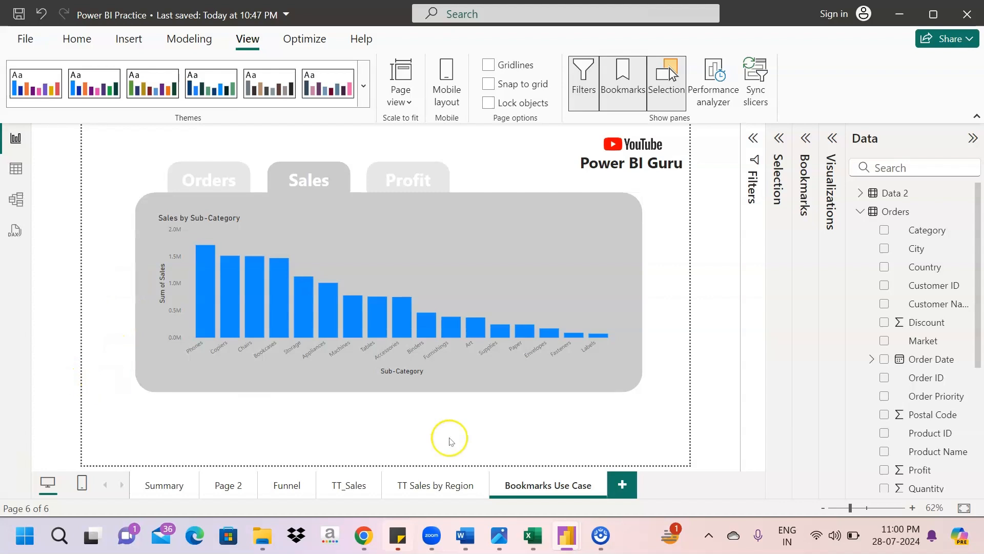
- Switch to the Funnel Chart report and check its Summary page's filter panel bookmarks and the category chart's tooltip
mouse_move(572, 549)
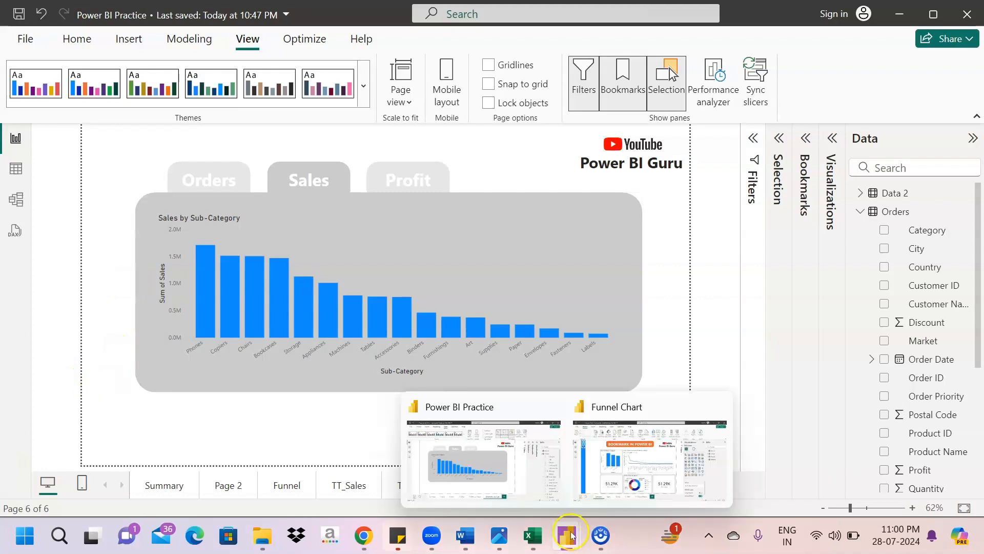
left_click(660, 451)
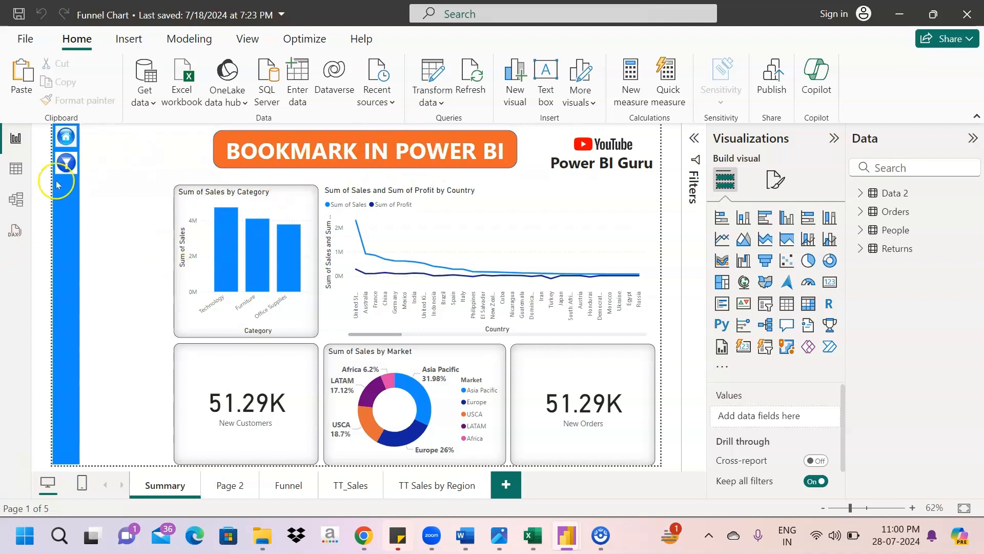
left_click(66, 164, "ctrl")
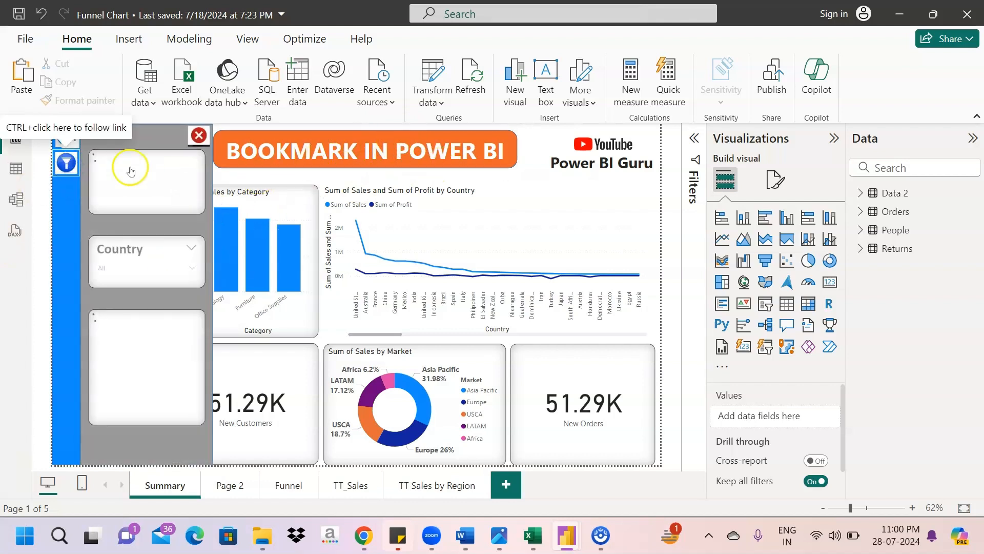
left_click(199, 134, "ctrl")
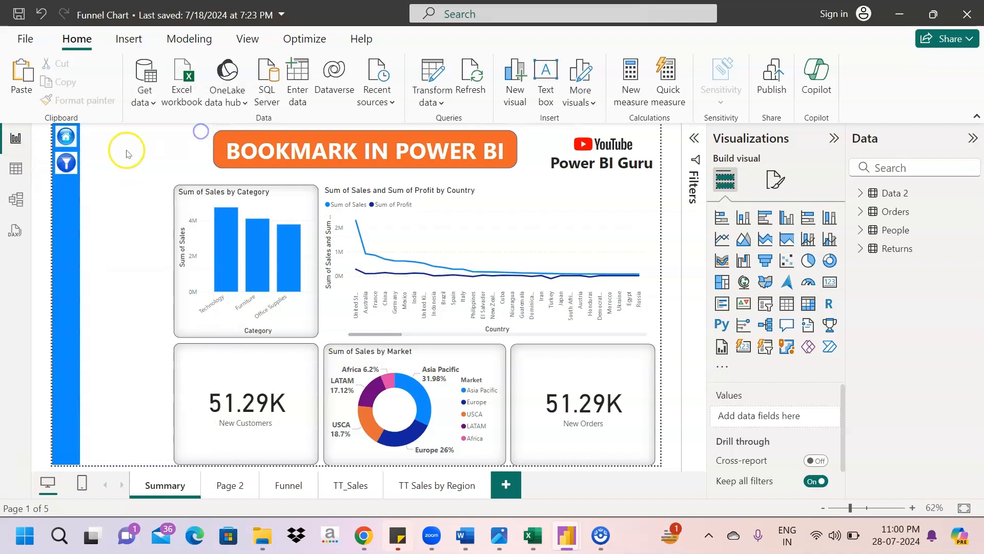
left_click(66, 164, "ctrl")
left_click(197, 136, "ctrl")
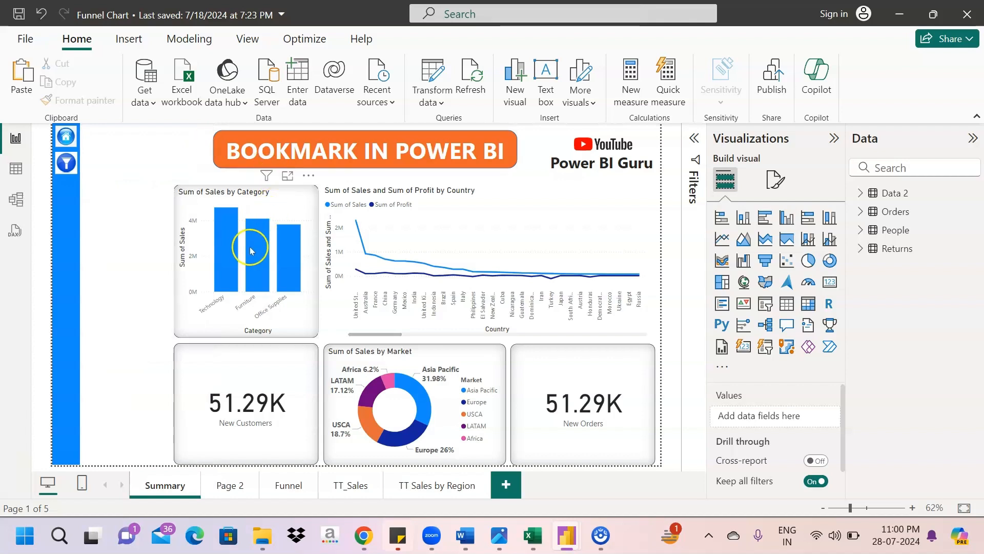
mouse_move(261, 253)
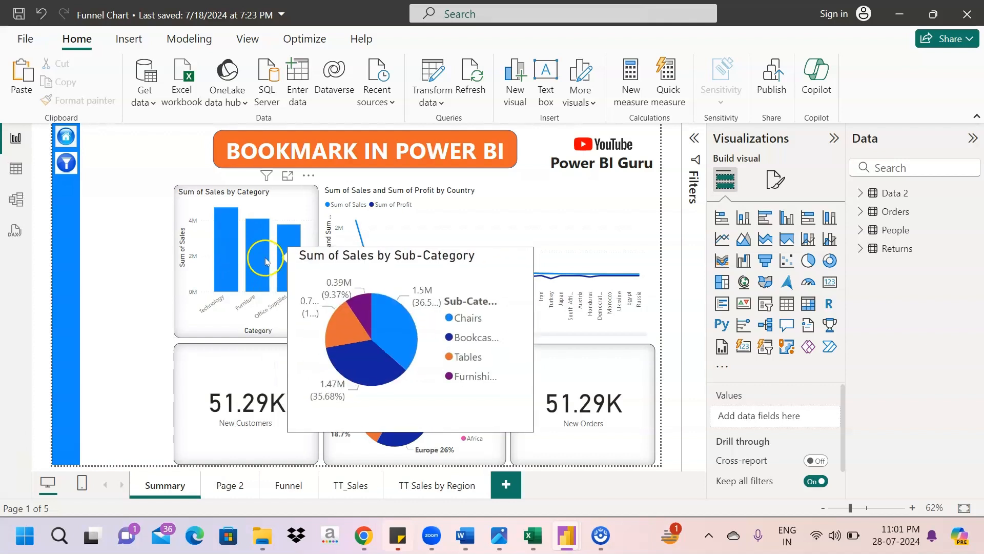
mouse_move(378, 394)
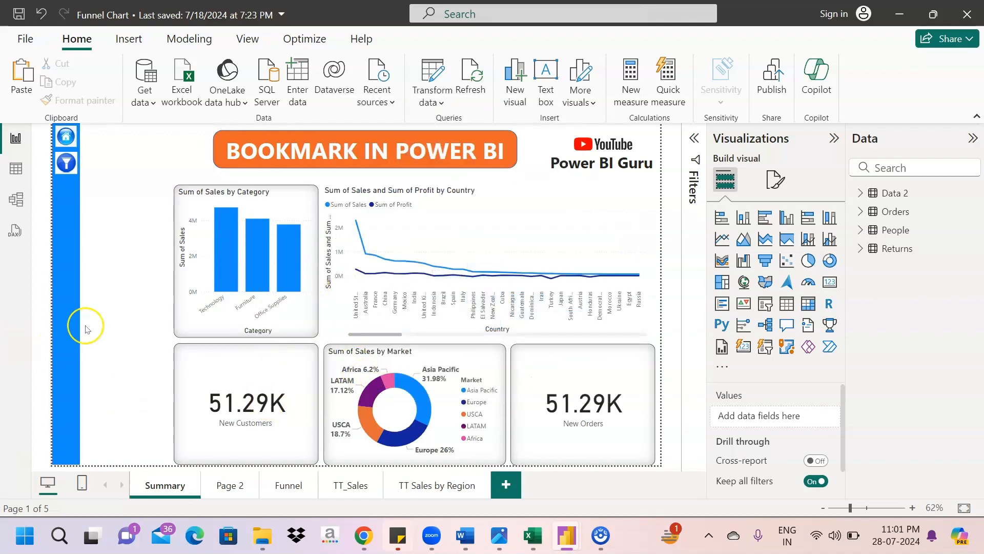
- Add a new report page and copy the YouTube logo and Power BI Guru text box onto it from the Summary page
left_click(506, 485)
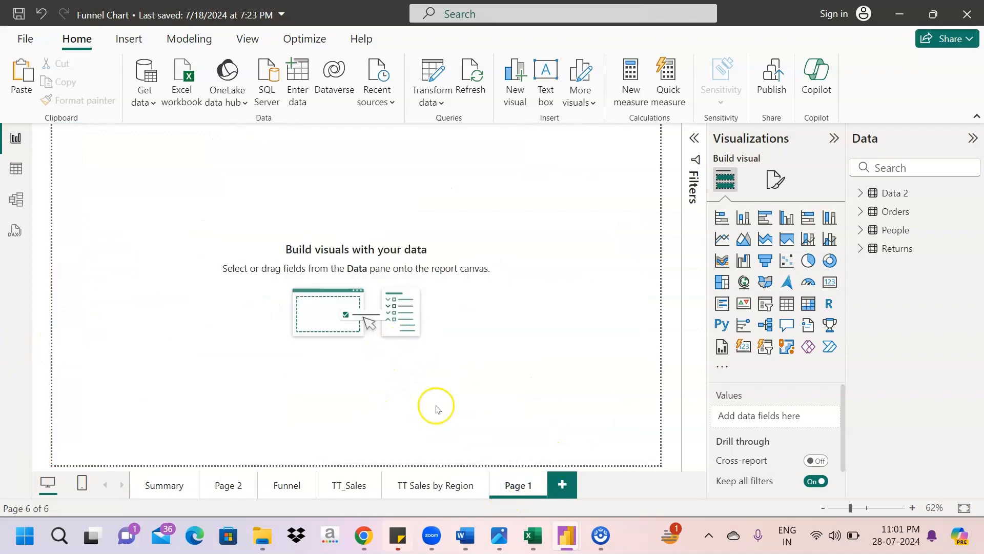
left_click(173, 485)
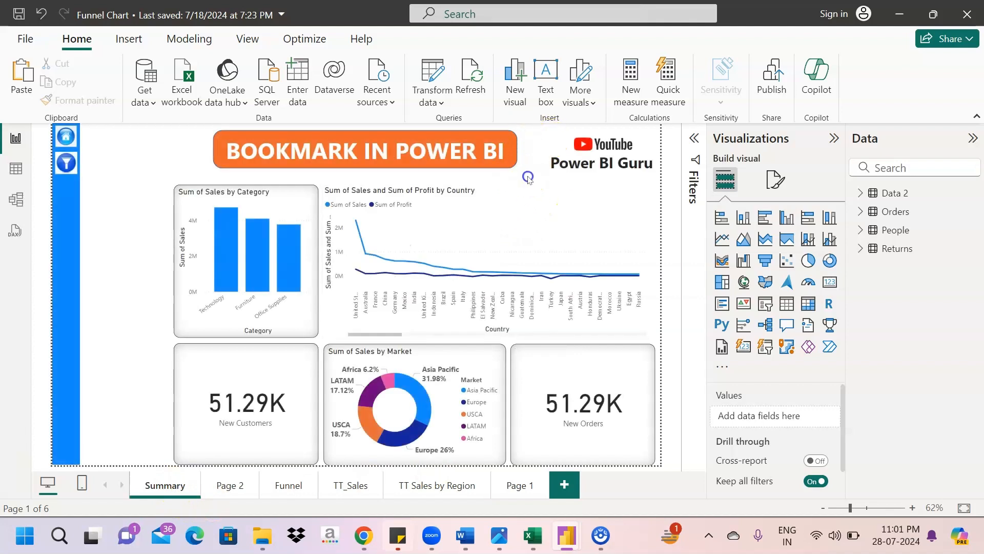
left_click(554, 172)
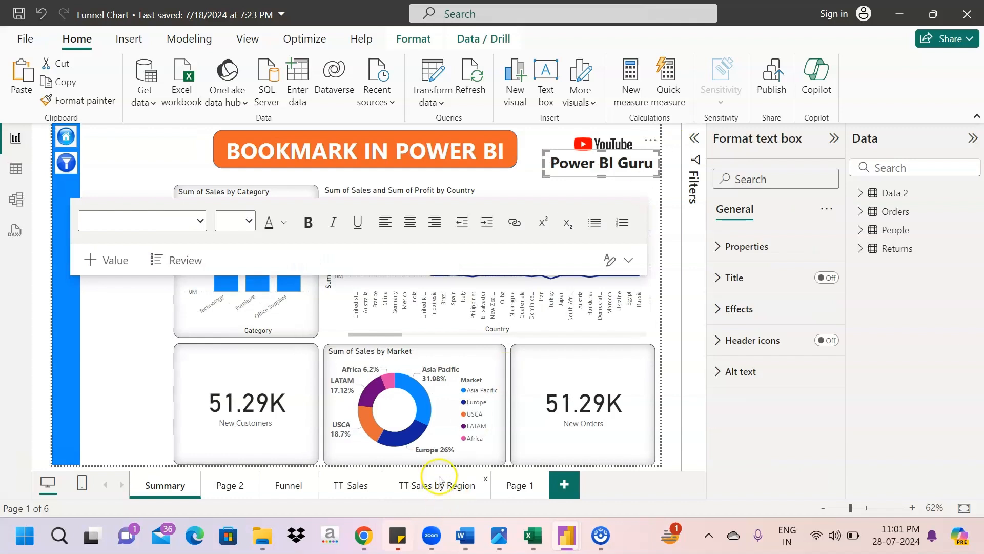
left_click(623, 144)
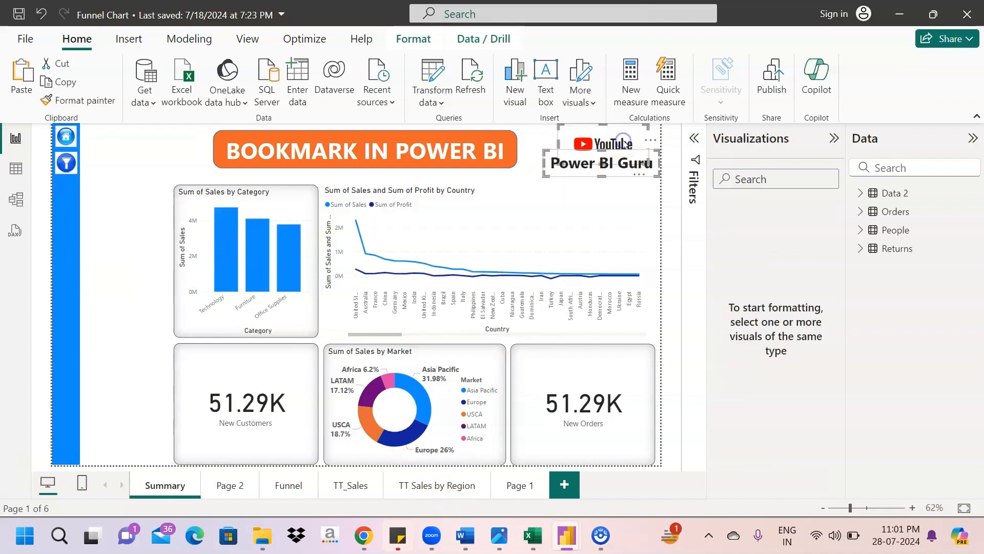
left_click(519, 482)
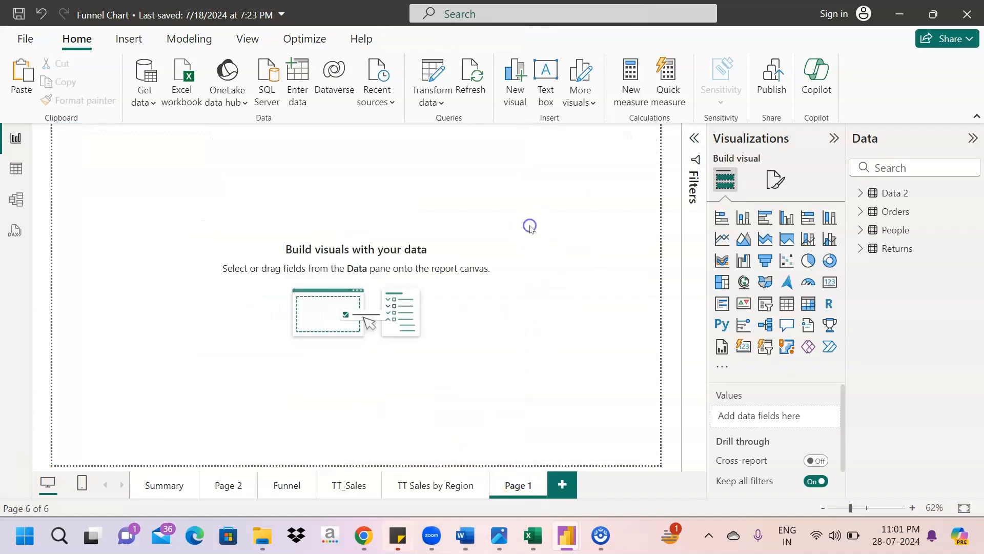
key("ctrl+v")
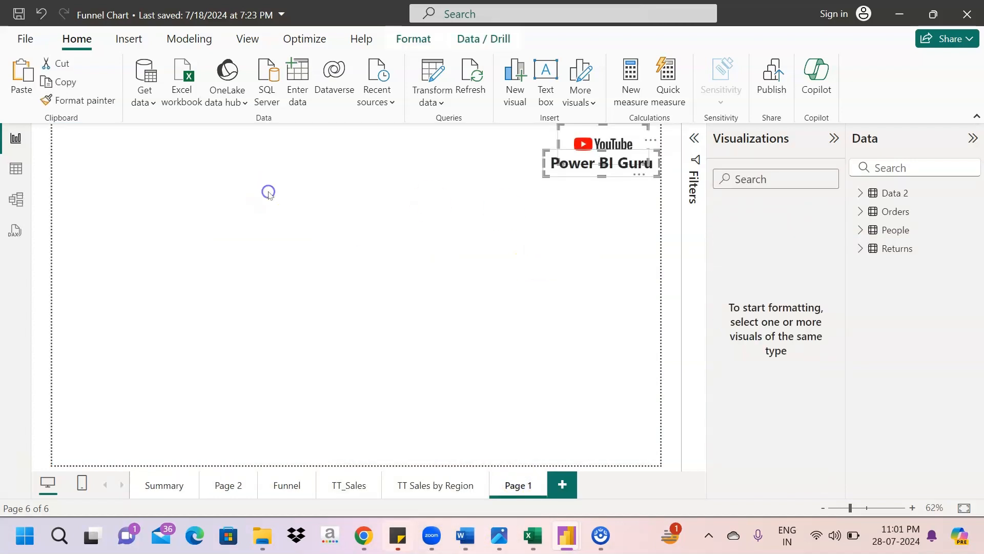
left_click(269, 193)
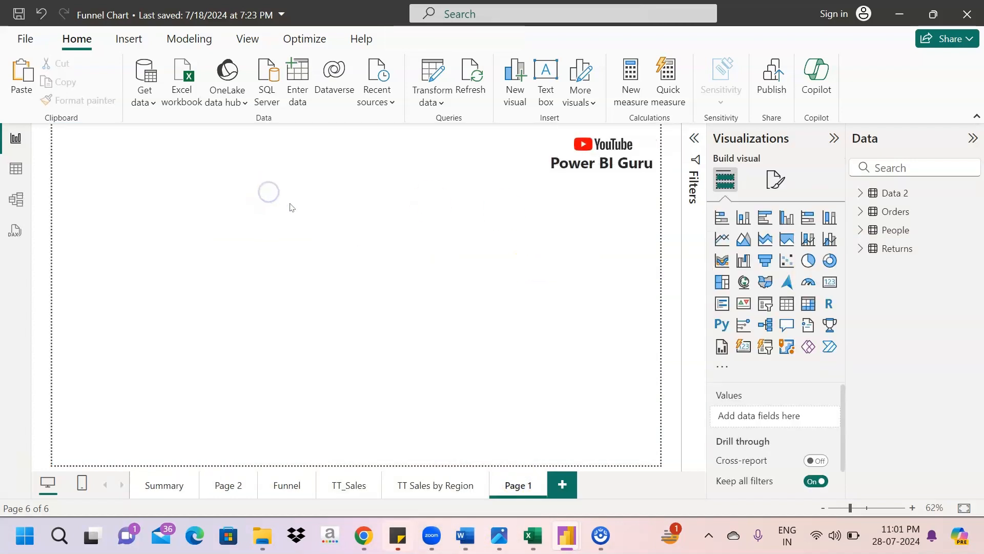
- Insert a rounded rectangle and enlarge it into a wide panel across the middle of the new page
left_click(128, 39)
left_click(537, 82)
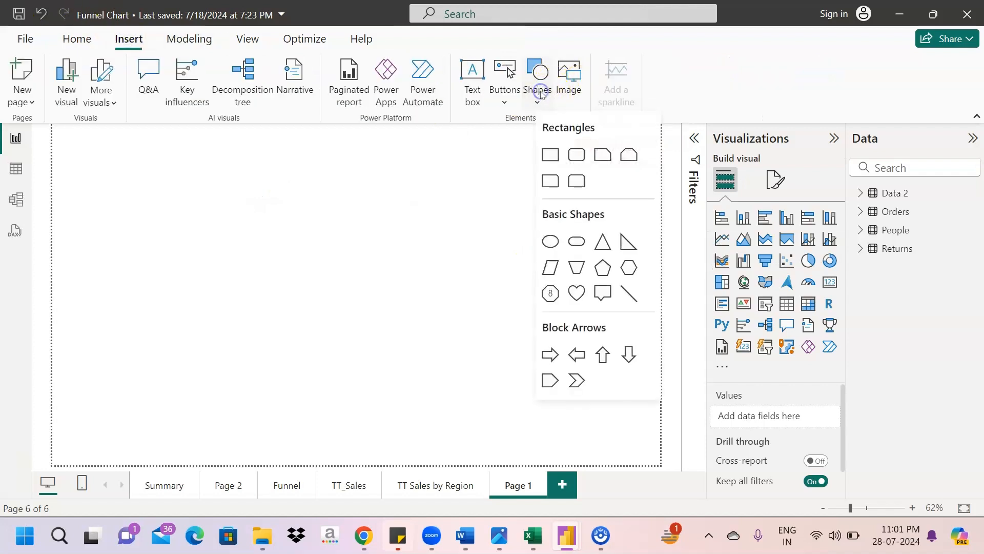
left_click(577, 156)
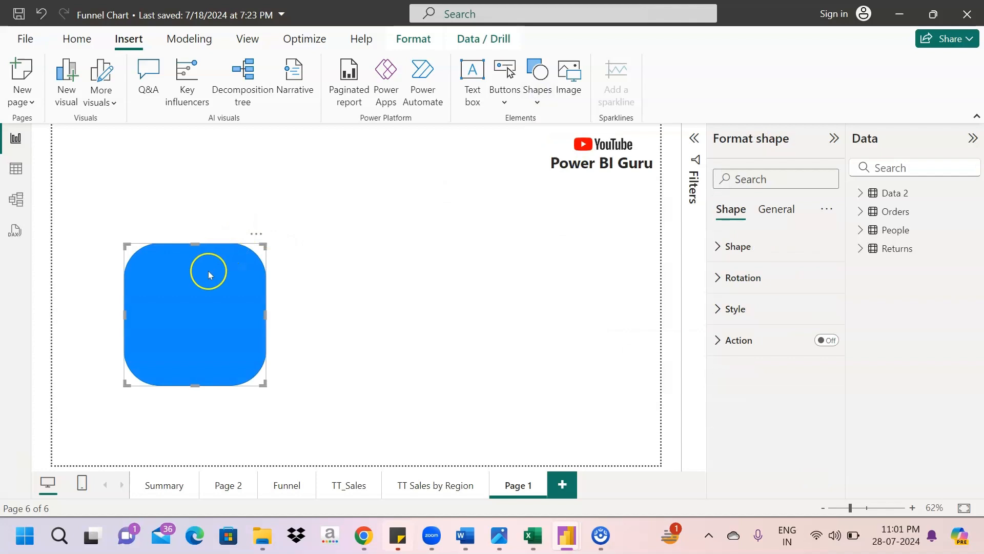
left_click_drag(264, 384, 566, 410)
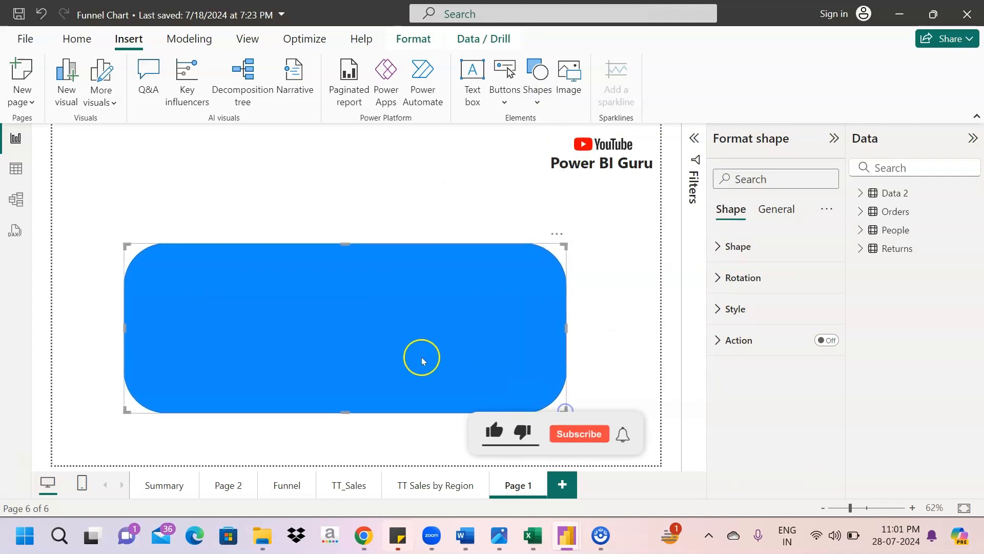
- Set the large rounded rectangle's fill to a light gray theme shade of white
left_click(761, 320)
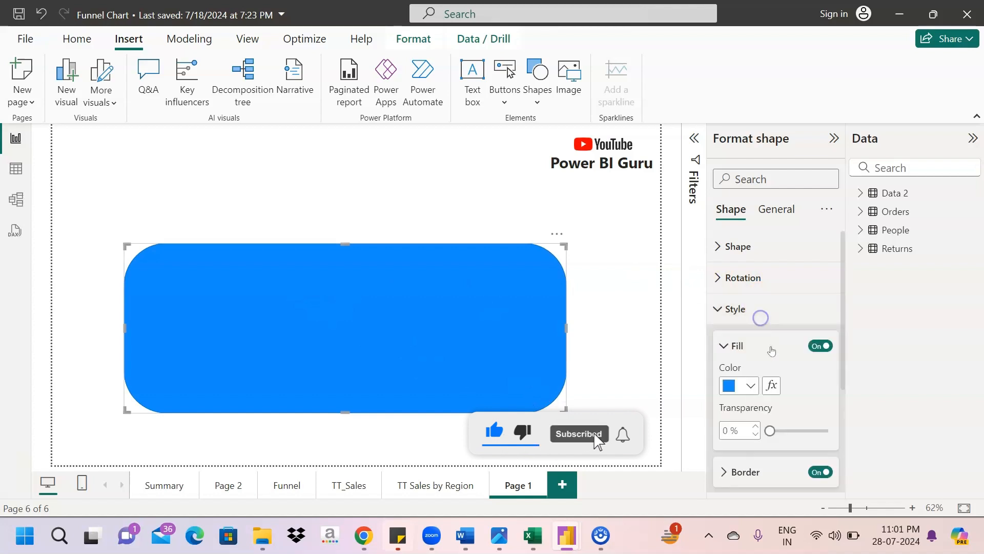
scroll(759, 318, "down", 1)
left_click(750, 308)
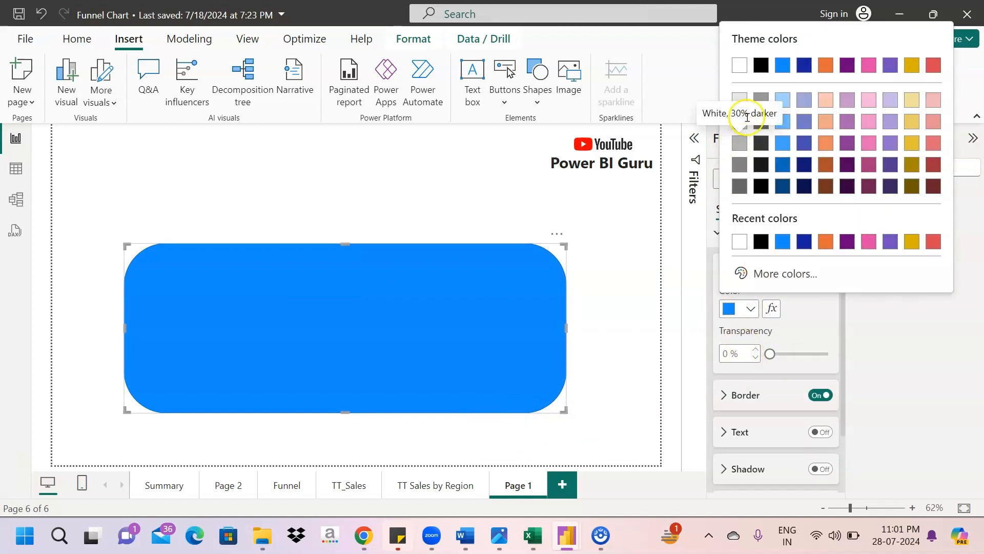
left_click(740, 120)
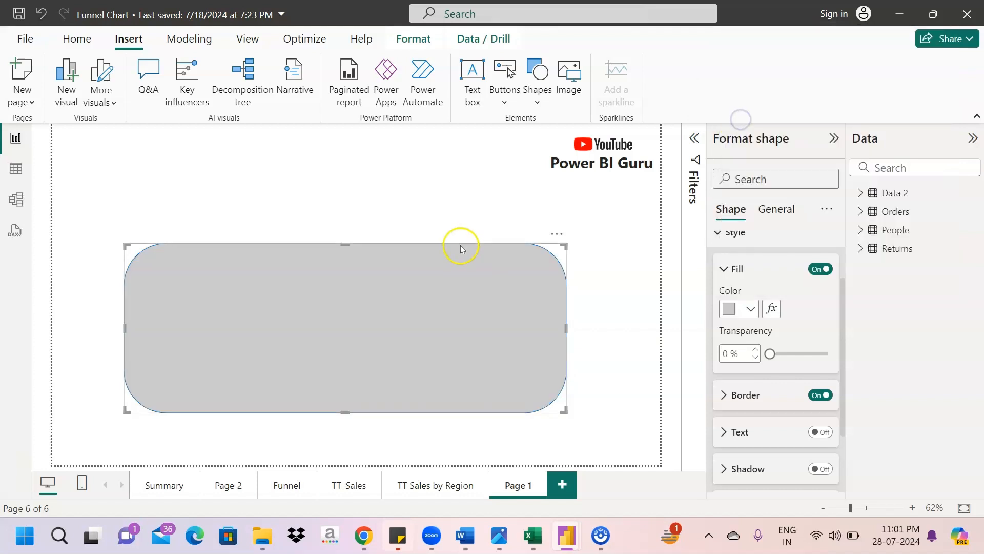
left_click(174, 207)
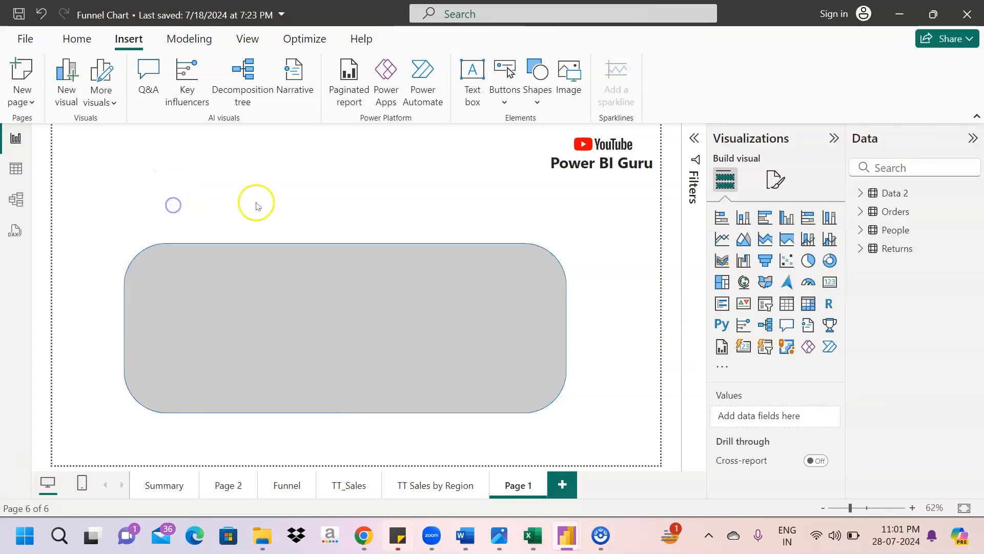
- Set the gray panel's rounded corners to 10%
left_click(341, 312)
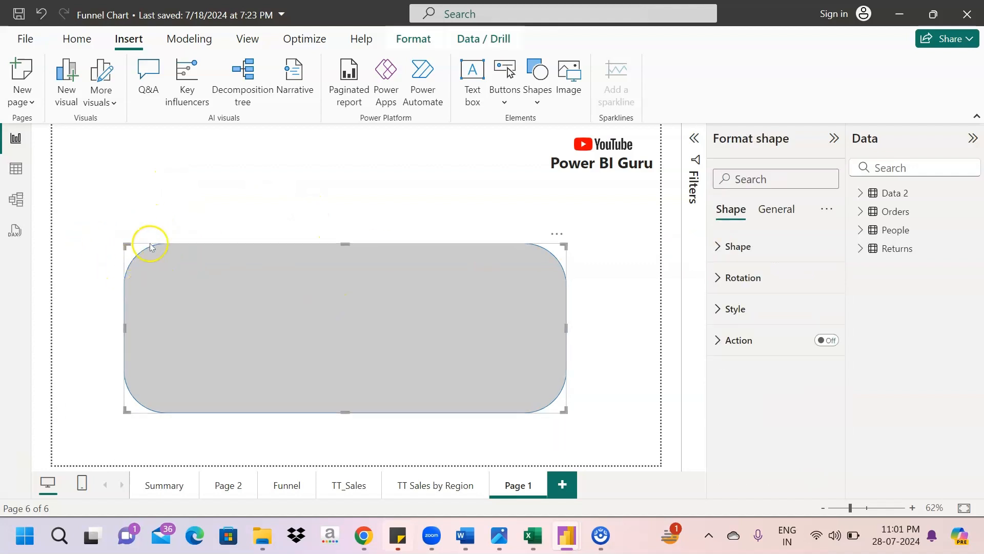
left_click(737, 308)
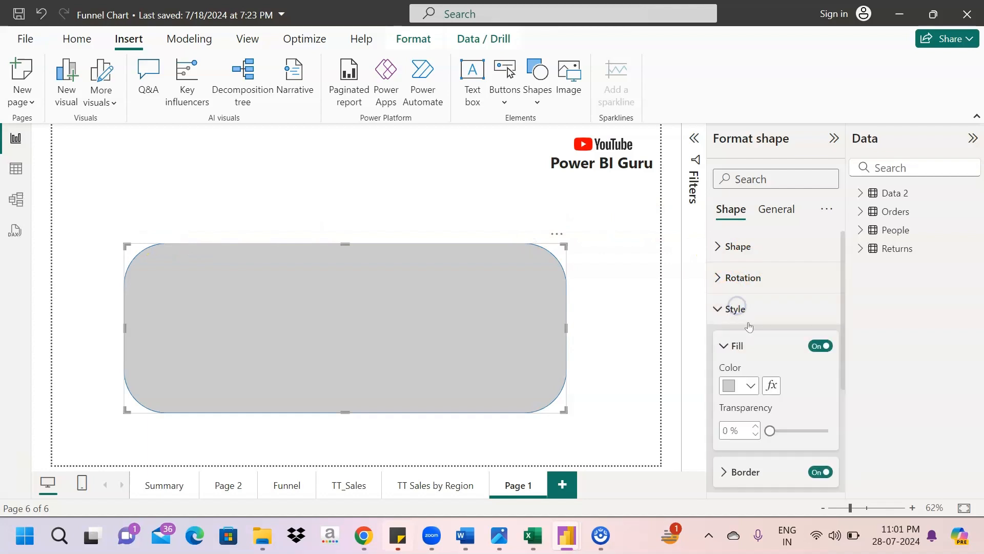
left_click(750, 286)
left_click(745, 279)
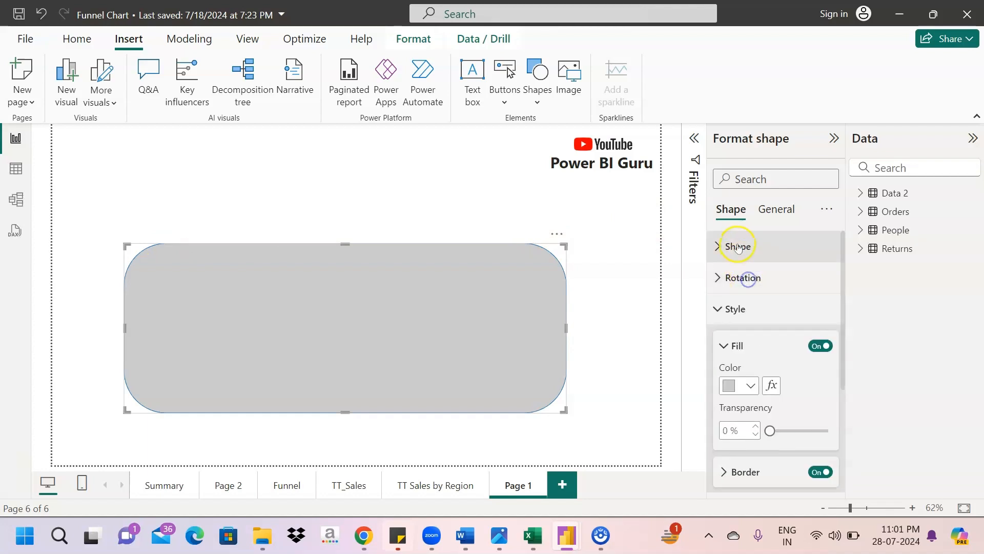
left_click(740, 247)
left_click(749, 345)
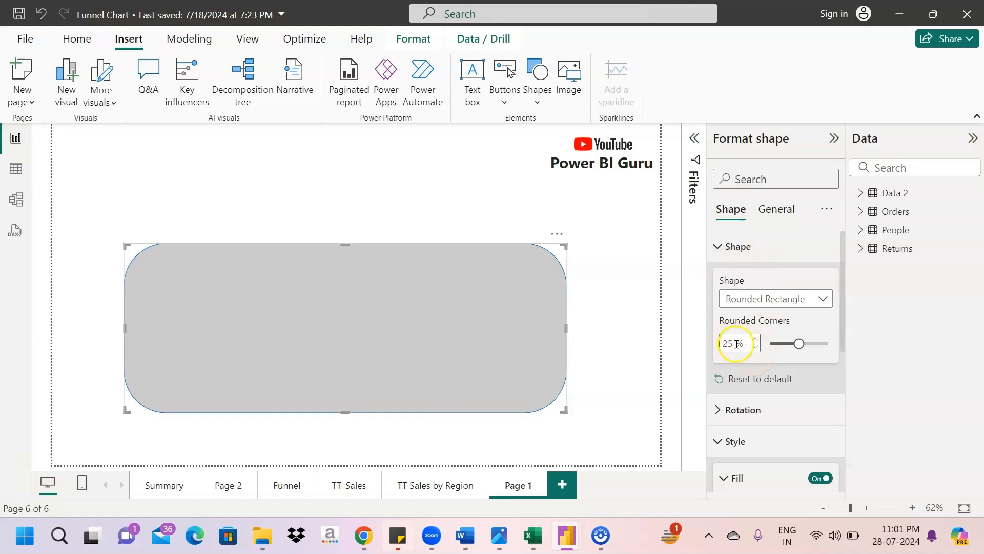
left_click(736, 344)
type("10")
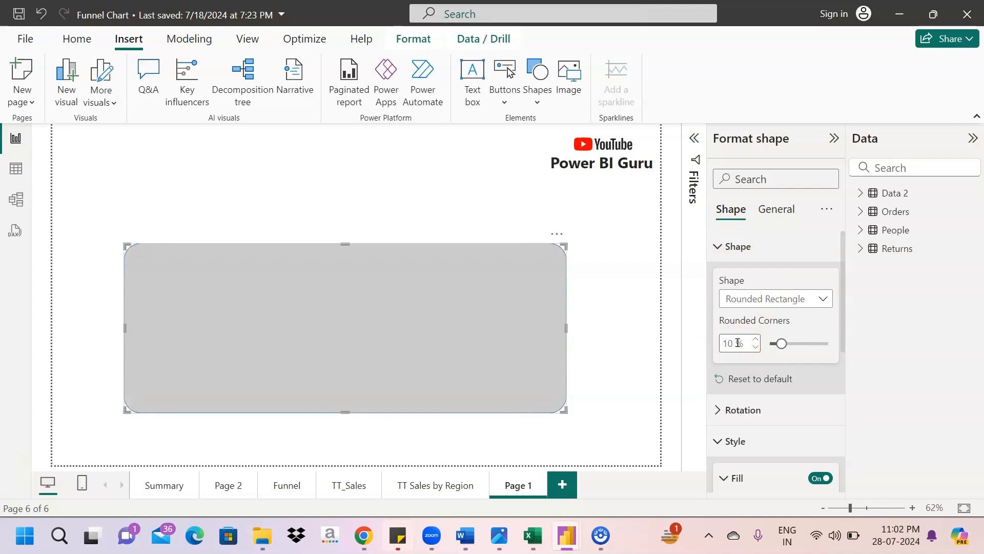
left_click(410, 191)
- Insert a second rounded rectangle and shrink it to a small tab-sized shape above the gray panel's upper-left corner
left_click(535, 76)
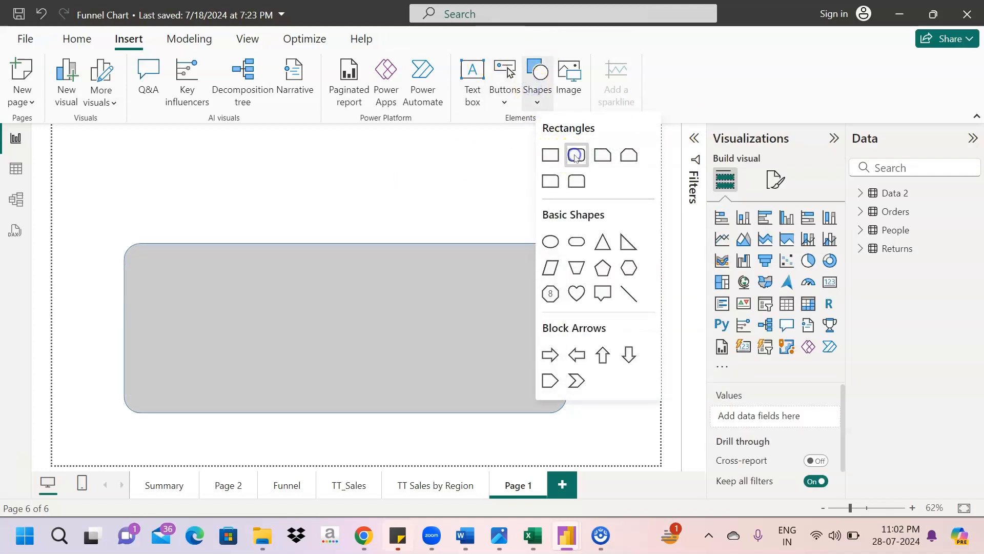
left_click(575, 155)
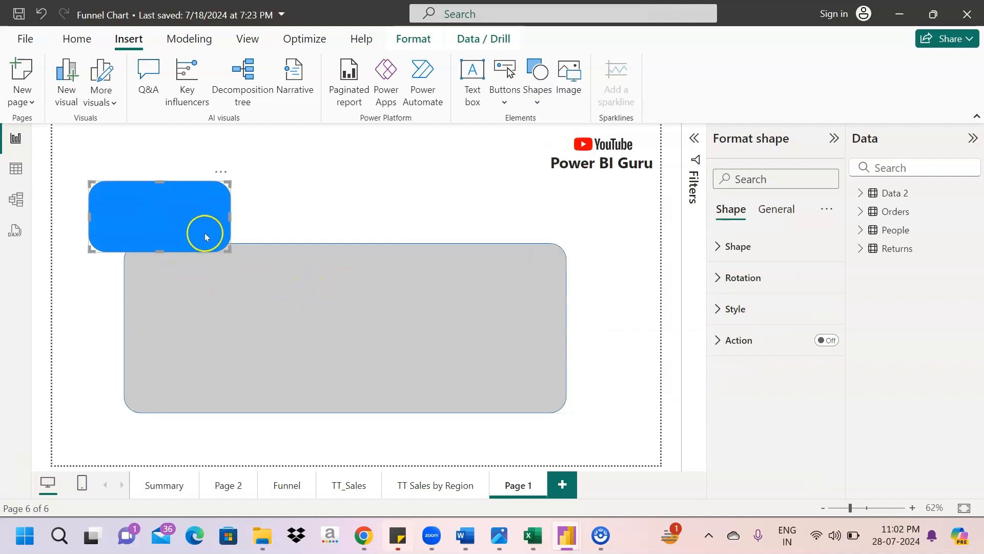
left_click_drag(229, 248, 215, 229)
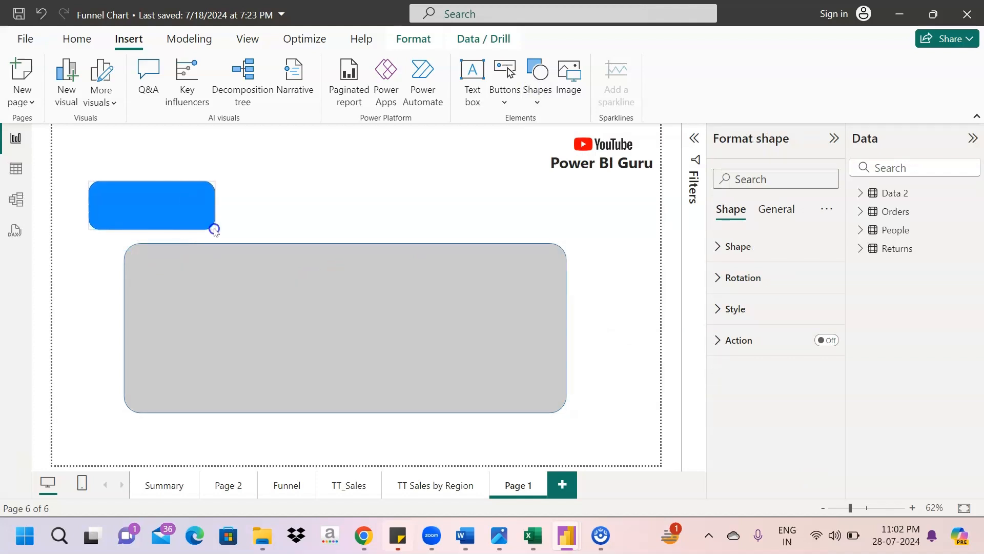
- Move the small rounded rectangle onto the gray panel's upper edge near its left corner and fill it with the panel's light gray
left_click_drag(169, 207, 232, 241)
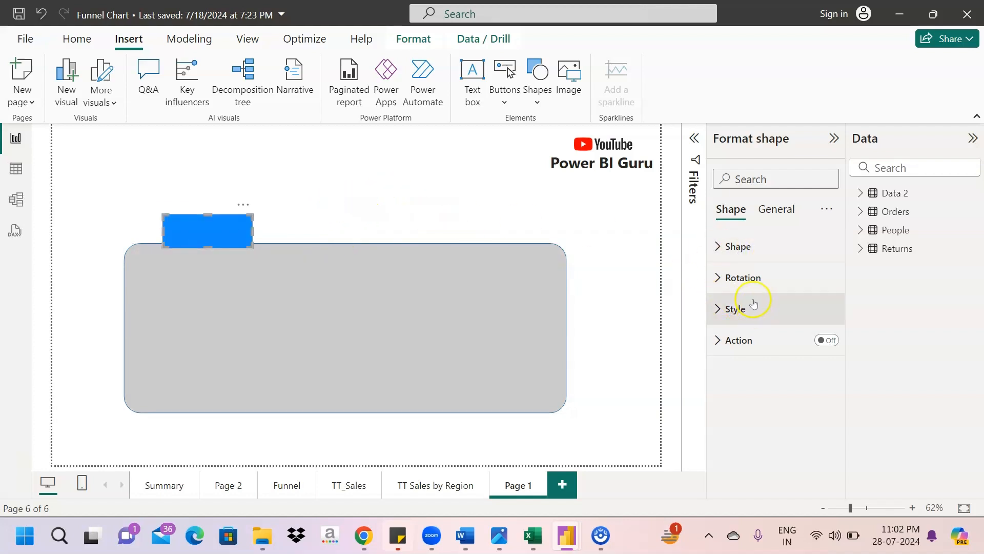
left_click(741, 318)
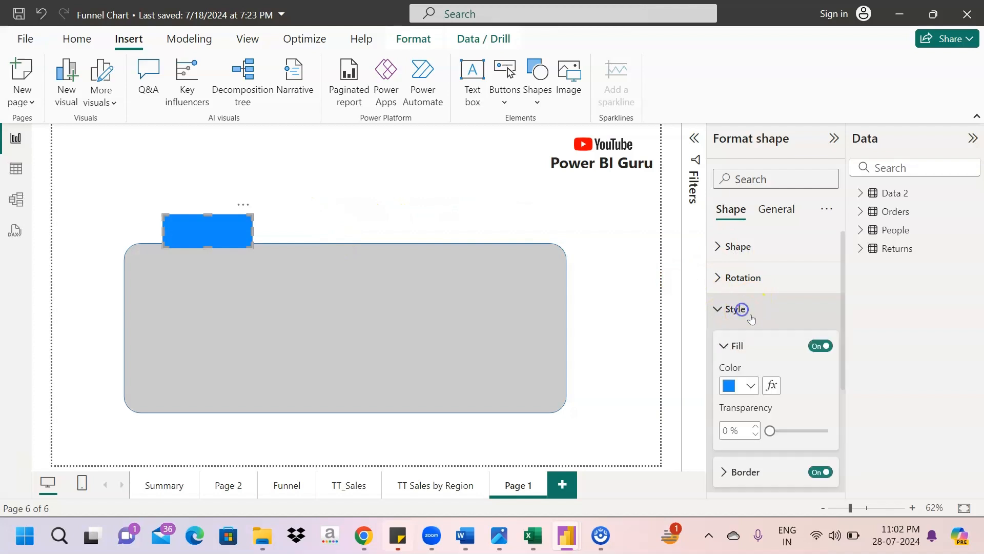
left_click(751, 388)
left_click(739, 199)
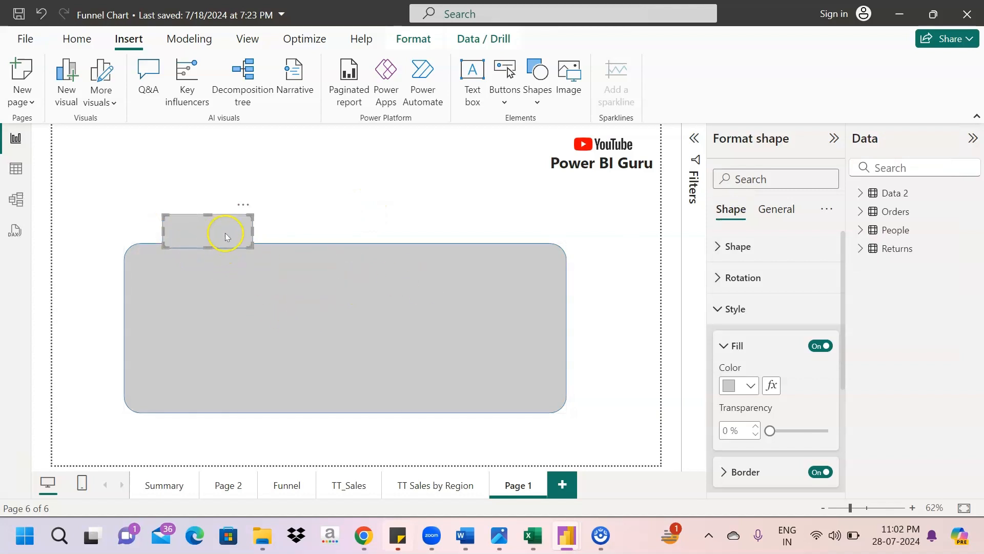
- Turn off the borders of both the small tab shape and the large gray panel
left_click(815, 471)
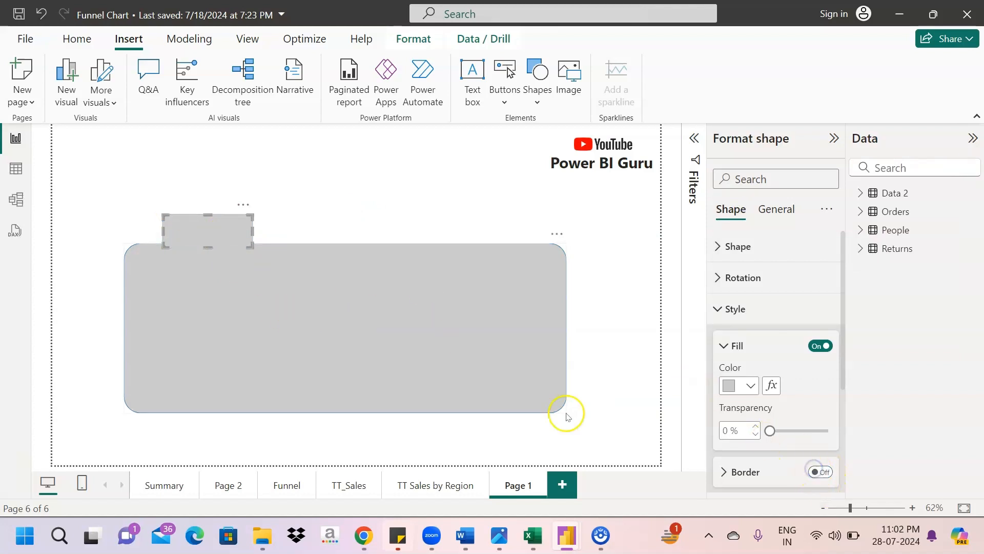
left_click(383, 358)
left_click(815, 472)
left_click(815, 471)
left_click(194, 233)
left_click(318, 221)
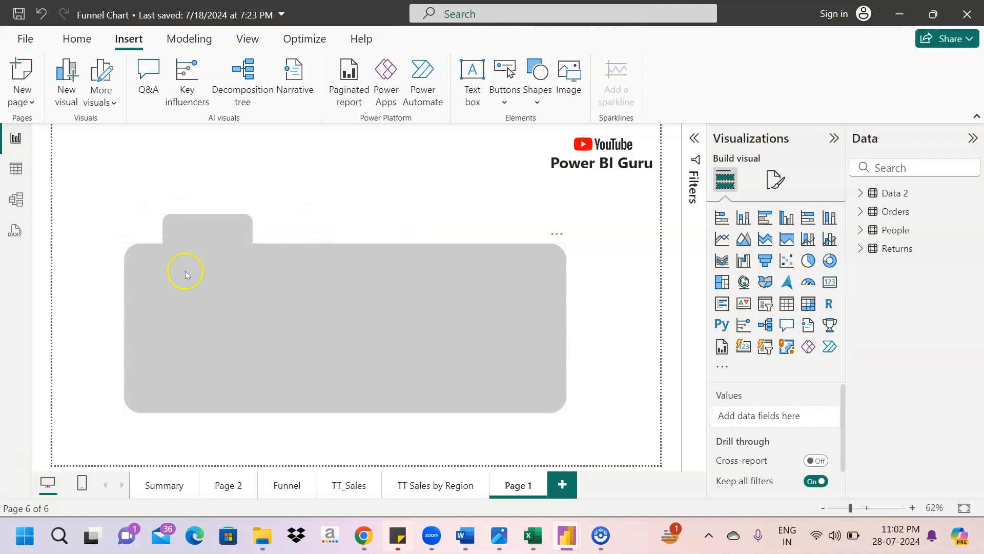
- Turn on text for the small tab shape and label it "Orders" in bold at font size 22
left_click(224, 235)
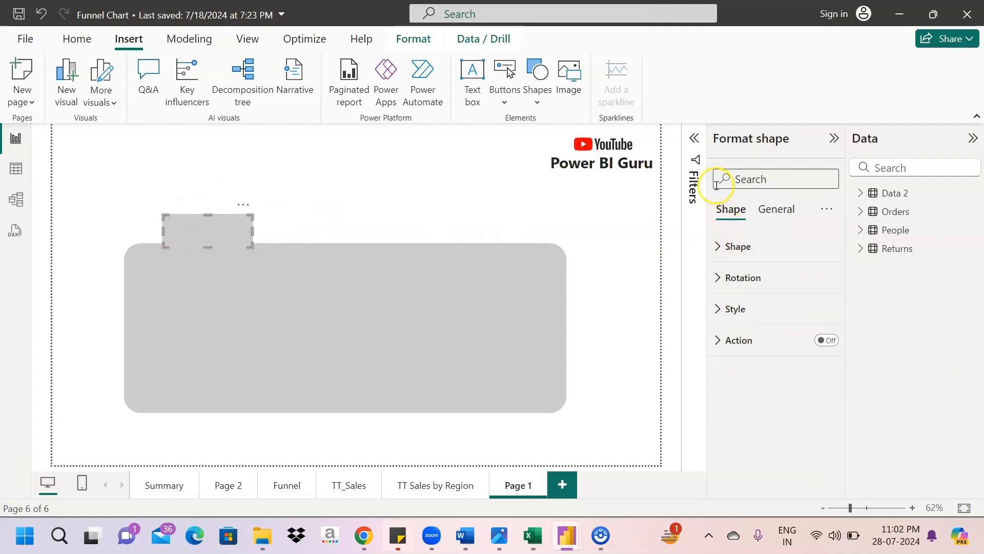
left_click(730, 308)
scroll(734, 341, "down", 3)
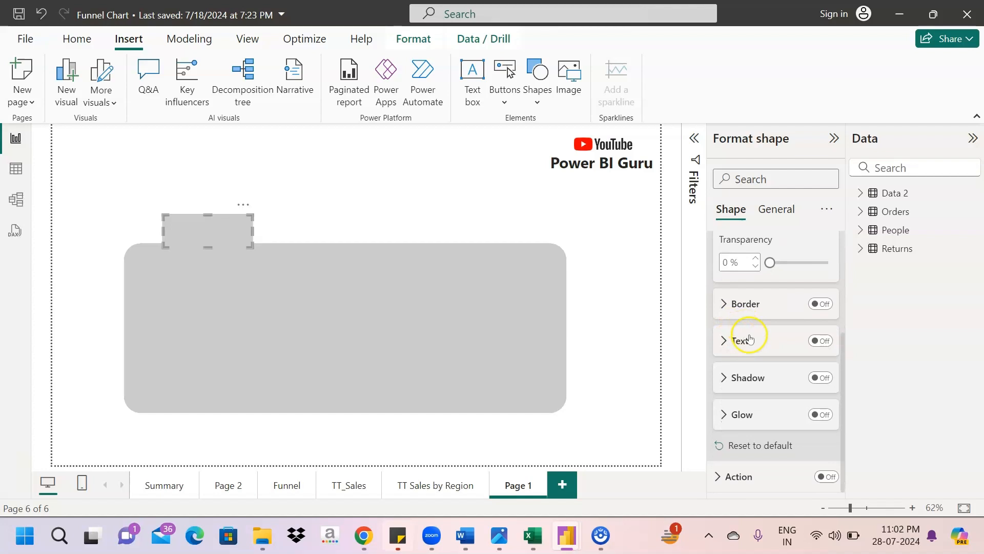
left_click(740, 341)
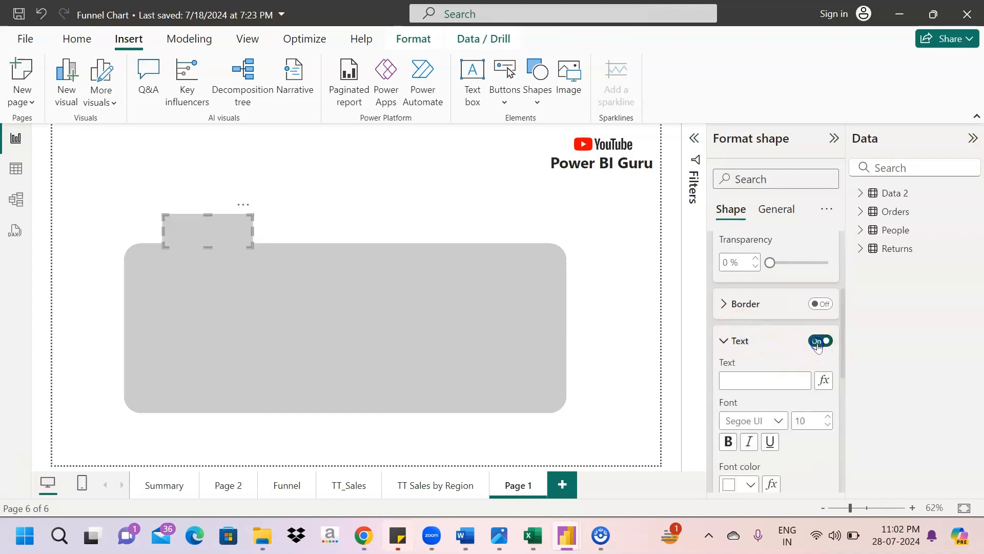
left_click(751, 380)
mouse_move(573, 547)
left_click(467, 471)
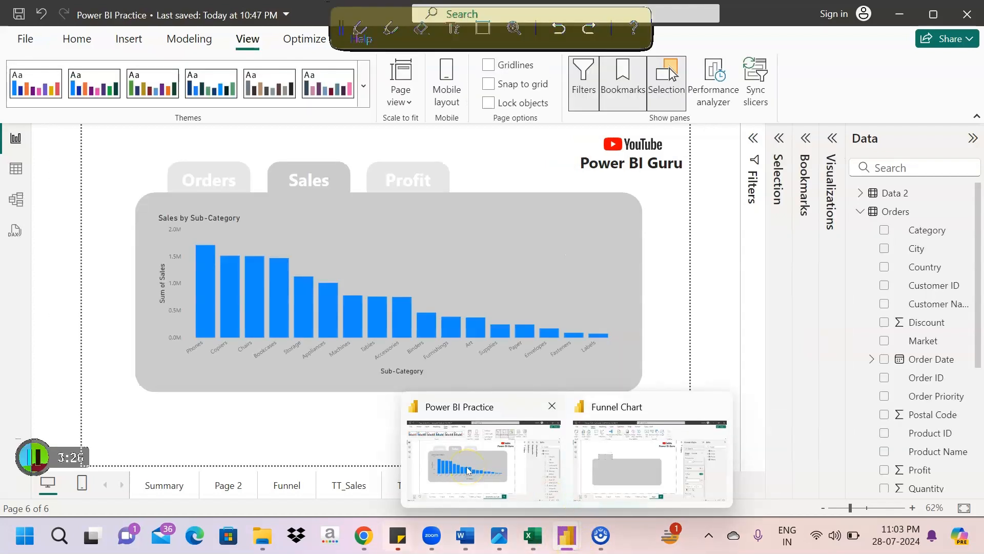
left_click(651, 455)
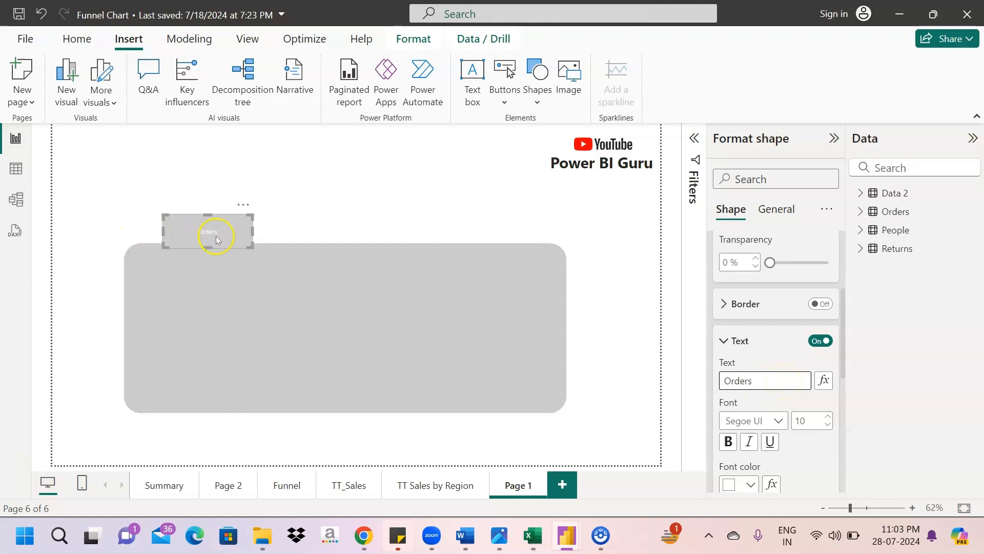
left_click(827, 418)
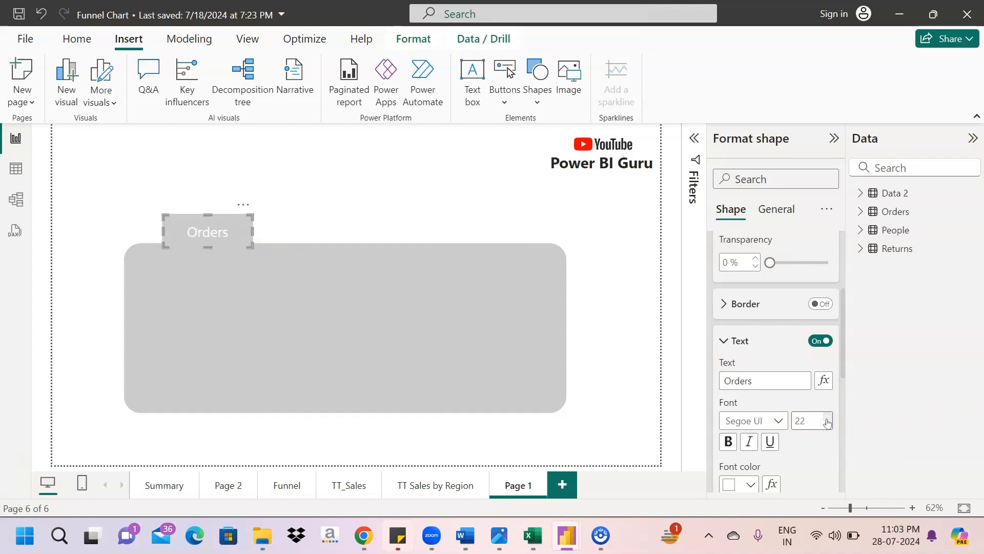
left_click(728, 444)
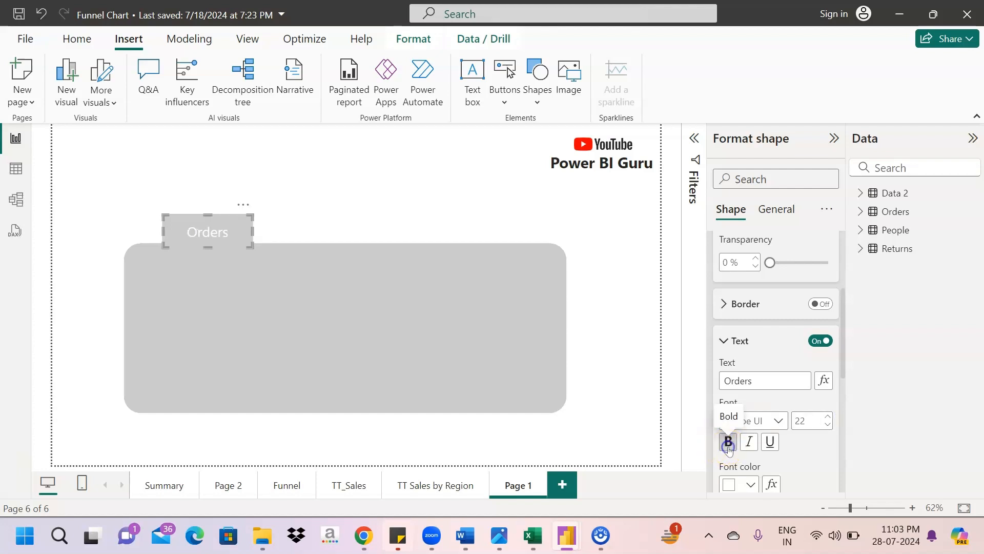
- Shift the Orders tab slightly down onto the panel and set its text's bottom padding to 15 px
scroll(816, 448, "down", 3)
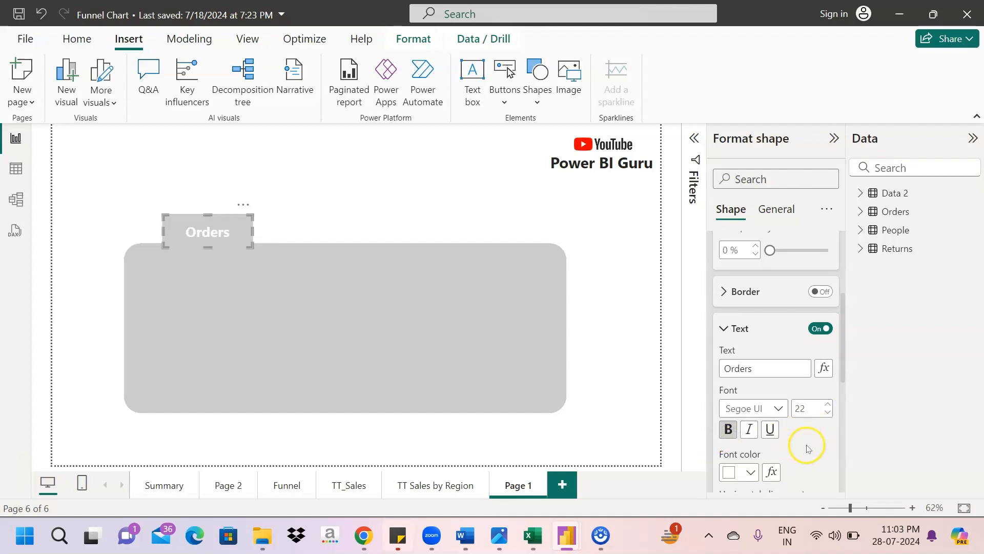
scroll(781, 445, "down", 3)
scroll(780, 445, "down", 3)
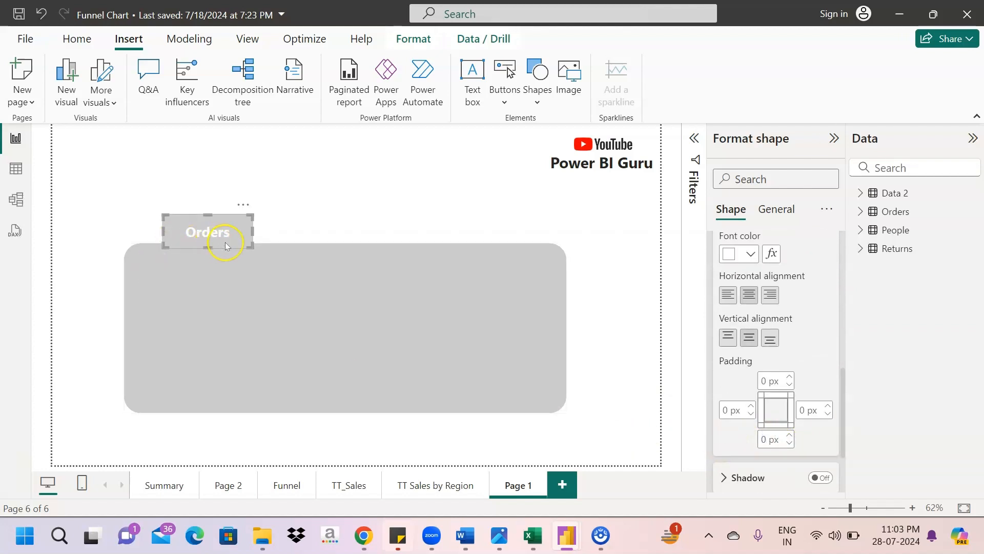
left_click_drag(239, 235, 240, 239)
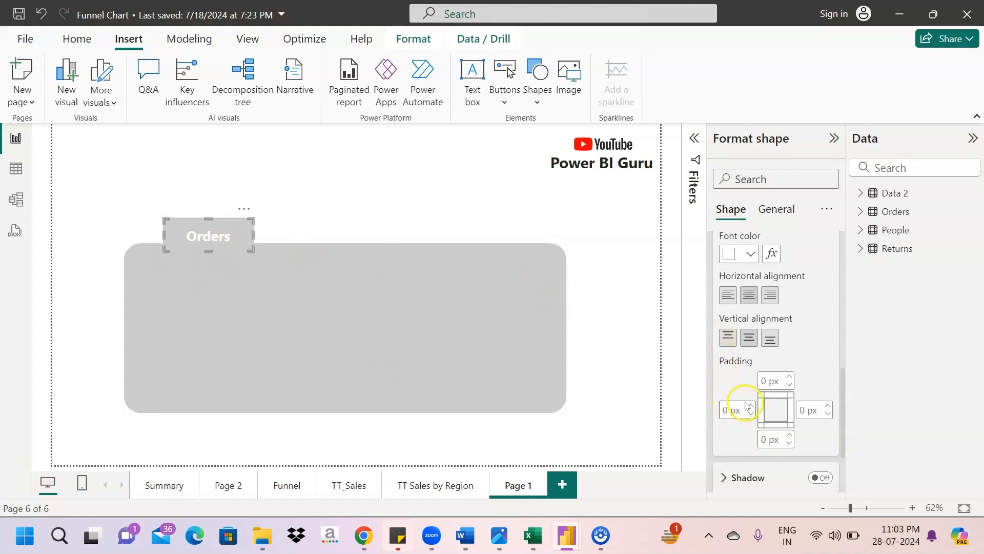
left_click(766, 440)
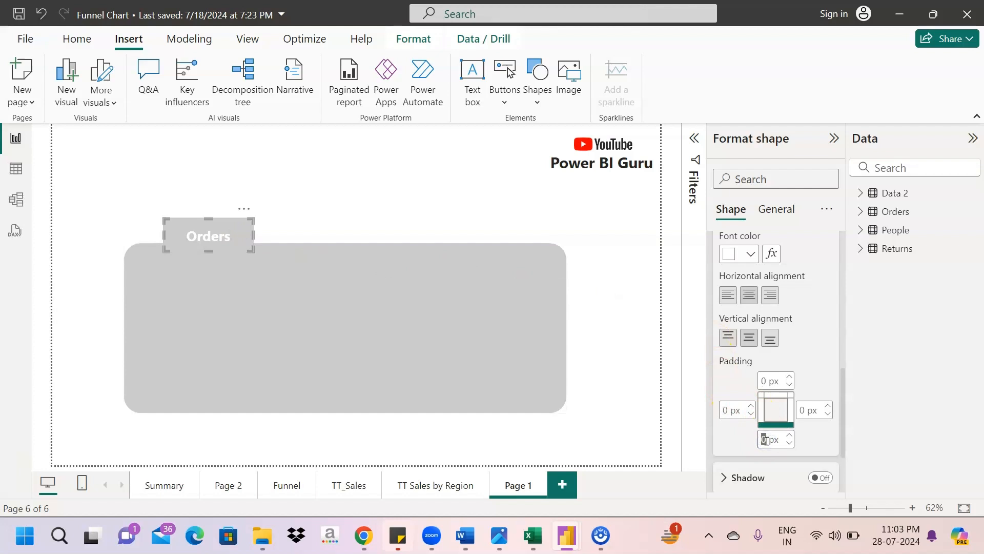
type("15")
left_click(776, 440)
left_click(321, 212)
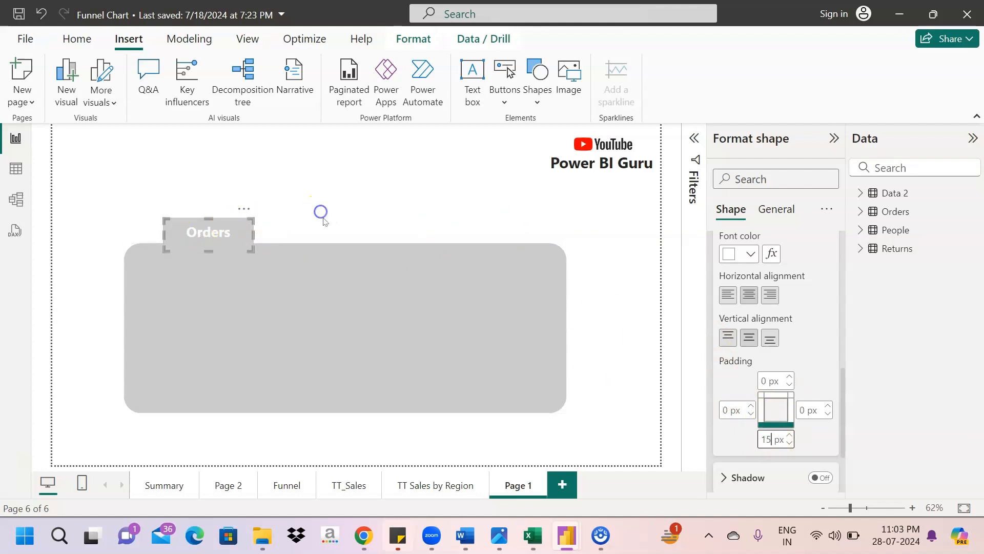
- Set the Orders tab's rounded corners to 30%
left_click(215, 235)
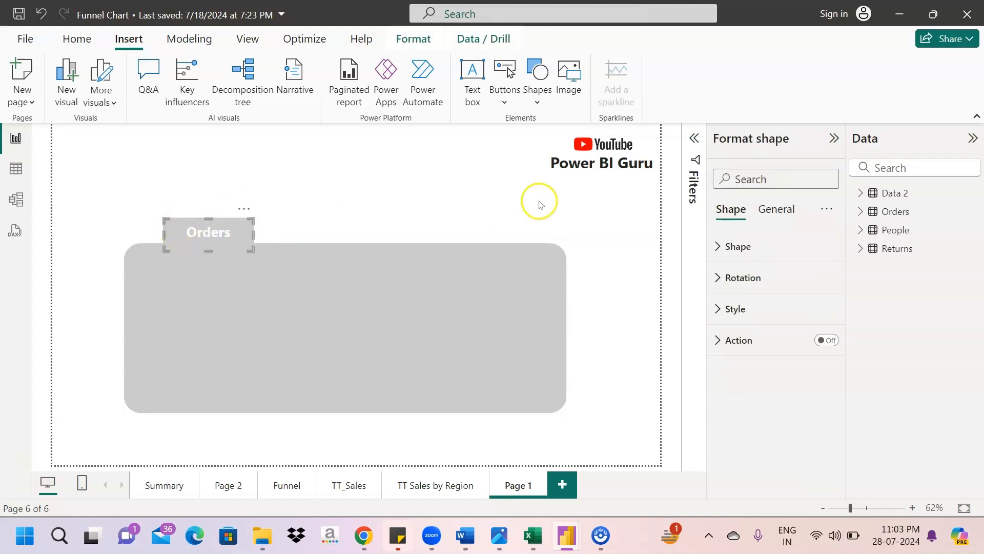
left_click(730, 256)
left_click_drag(736, 342, 707, 340)
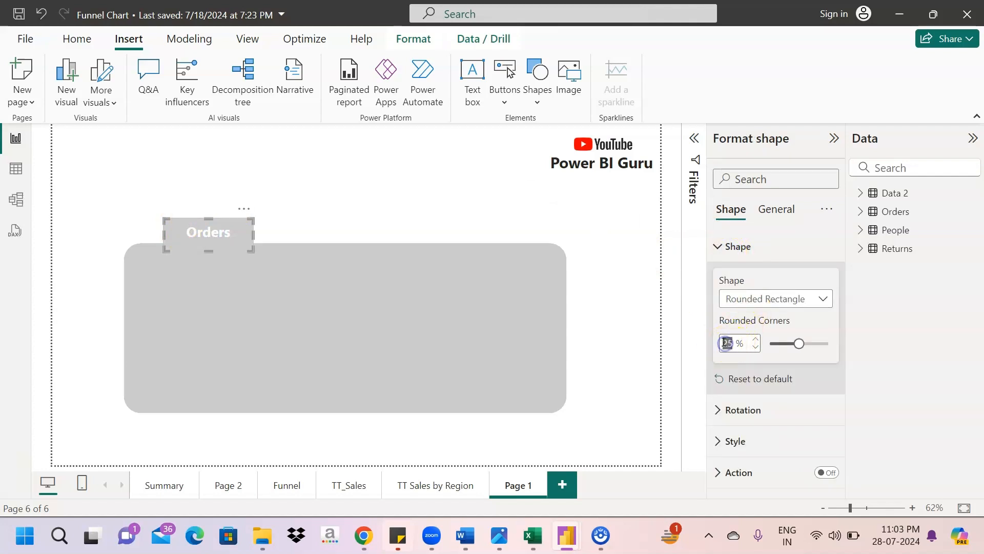
type("30")
left_click(292, 200)
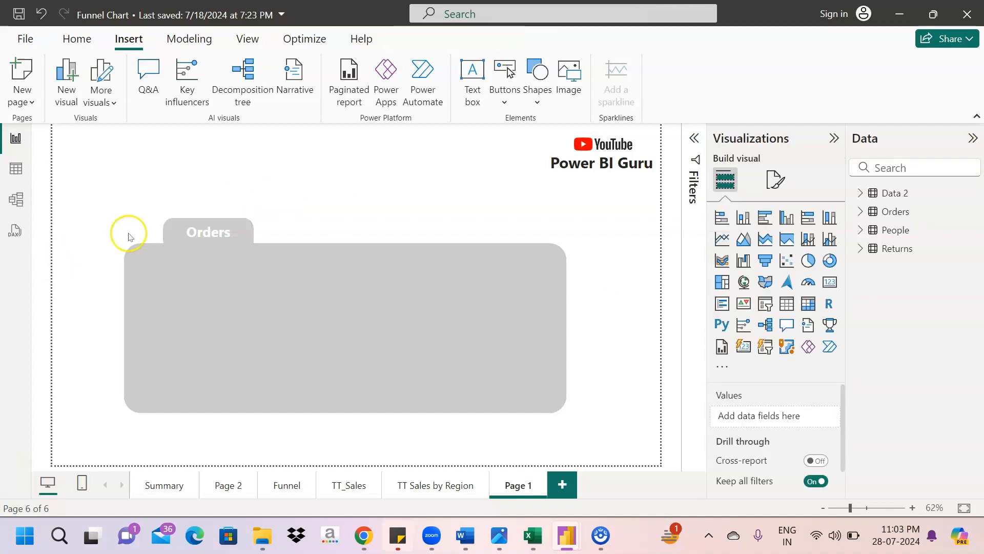
- Duplicate the Orders tab, place the copy just right of the original, and change the copy's text to "Sales"
left_click(197, 232)
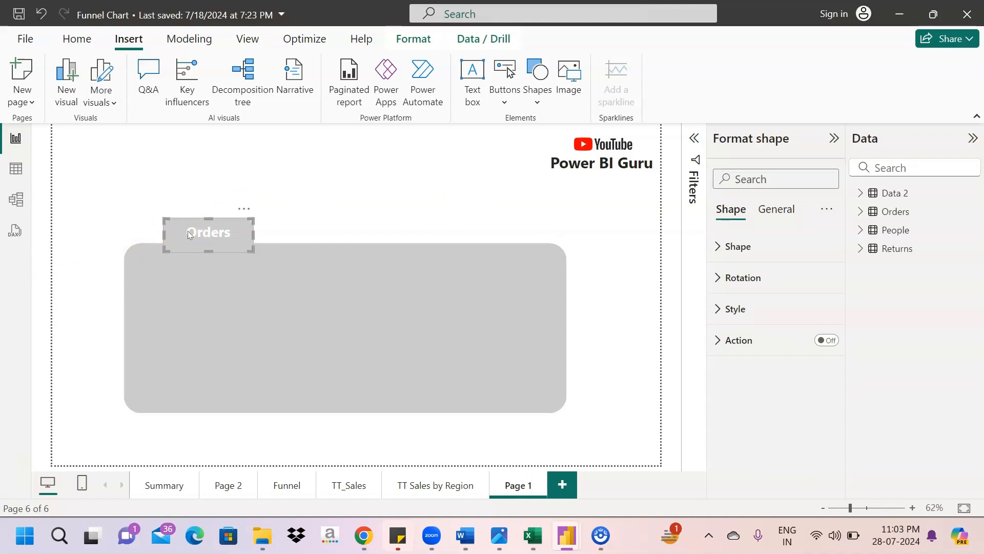
left_click_drag(210, 230, 315, 223)
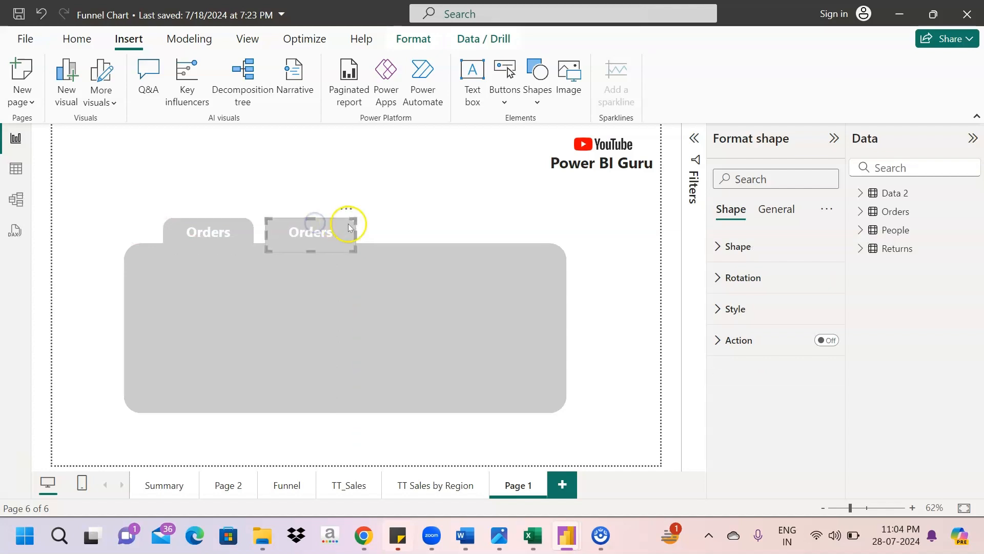
left_click(754, 308)
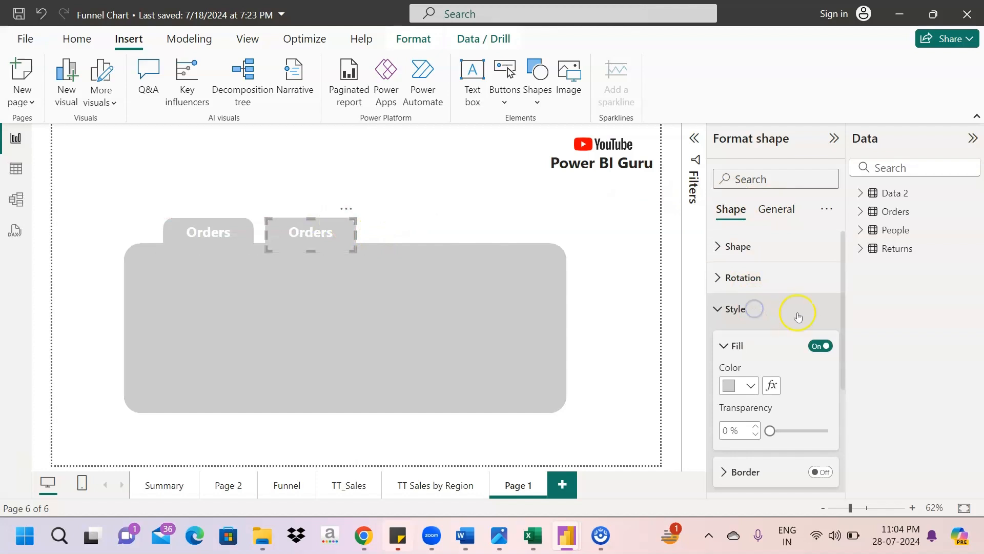
scroll(769, 396, "down", 2)
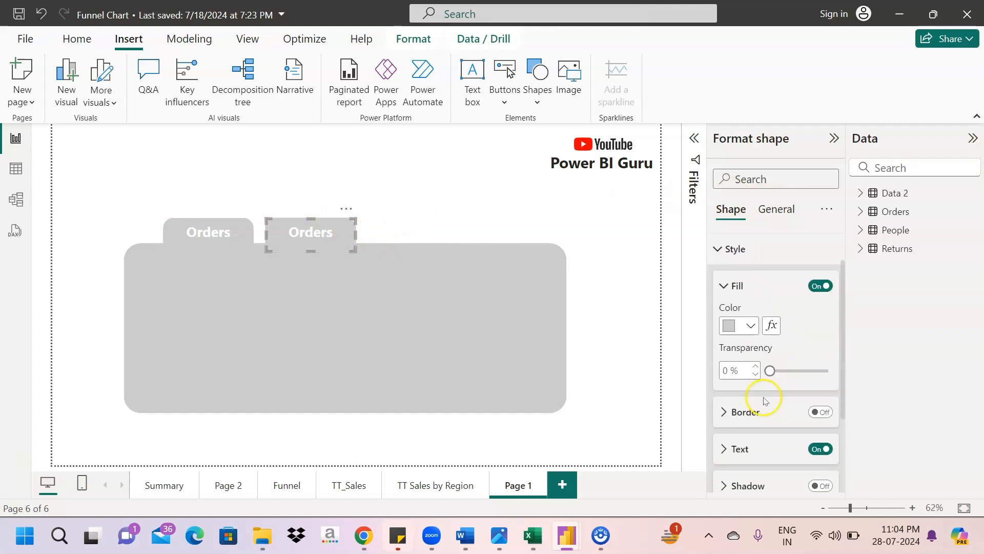
left_click(748, 442)
scroll(747, 438, "down", 2)
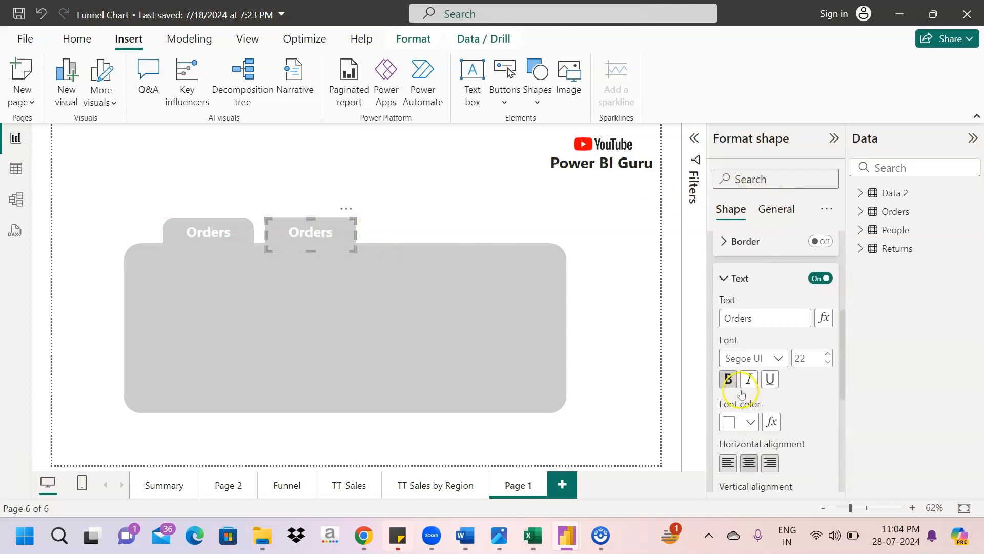
left_click_drag(771, 321, 695, 317)
type("Sales")
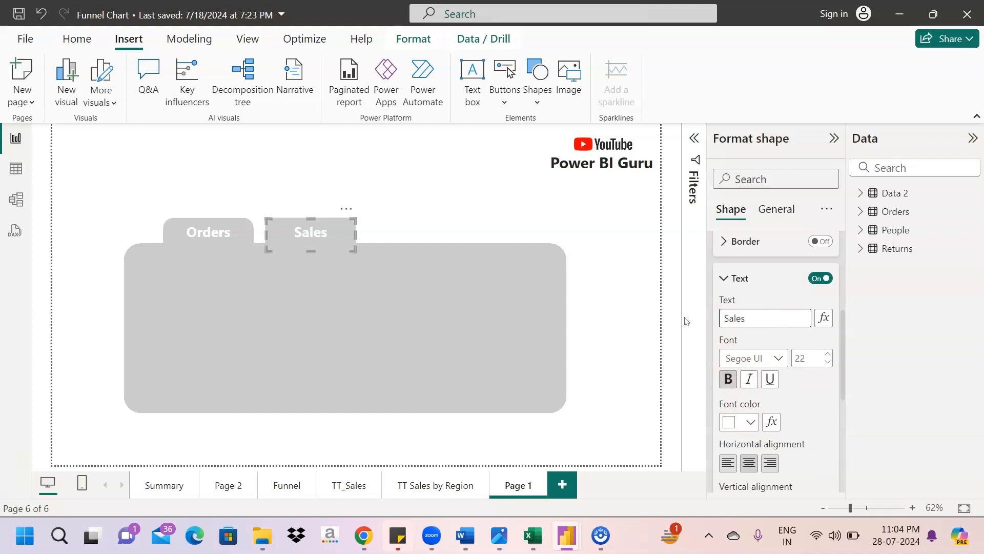
left_click(407, 200)
- Duplicate the Sales tab and place the copy to its right in line with the other tabs, nudging it to even the spacing
left_click(319, 232)
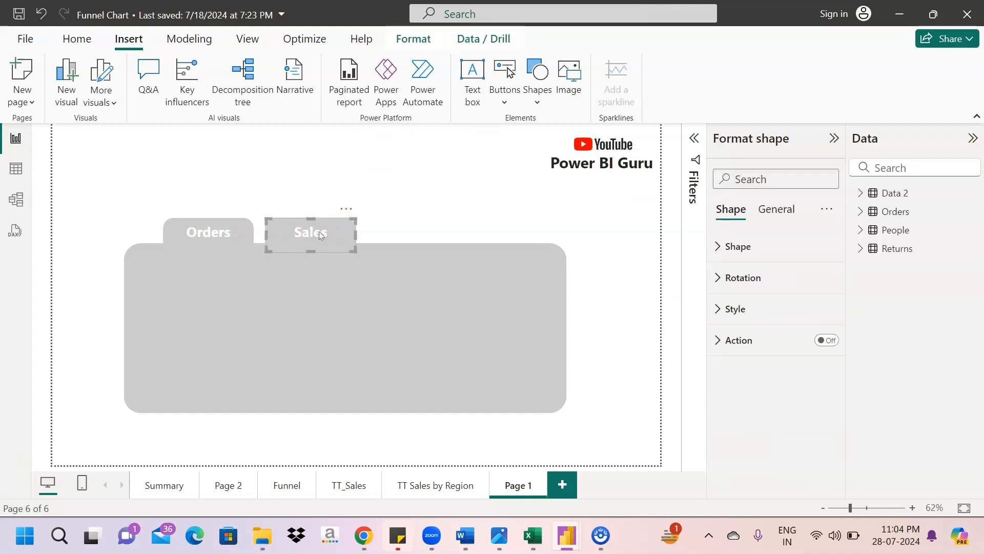
key("ctrl+c")
key("ctrl+v")
left_click_drag(318, 232, 423, 226)
key("Left")
key("Left")
key("Left")
key("Left")
key("Left")
key("Left")
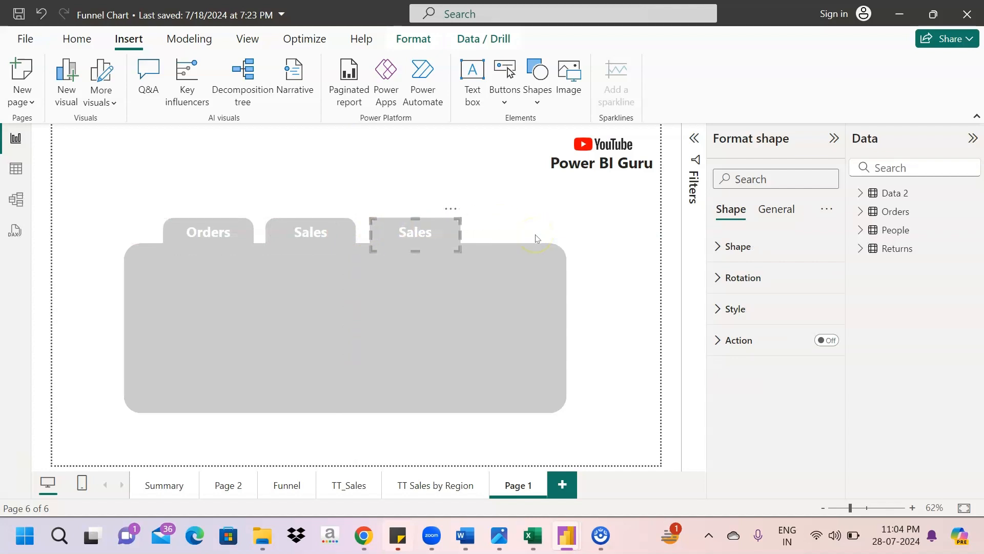
left_click(519, 208)
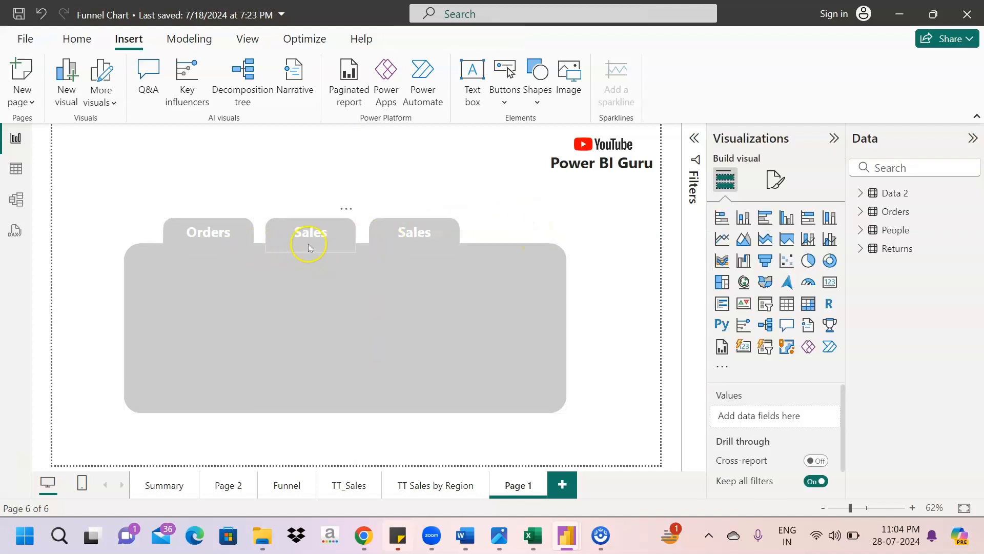
left_click(418, 229)
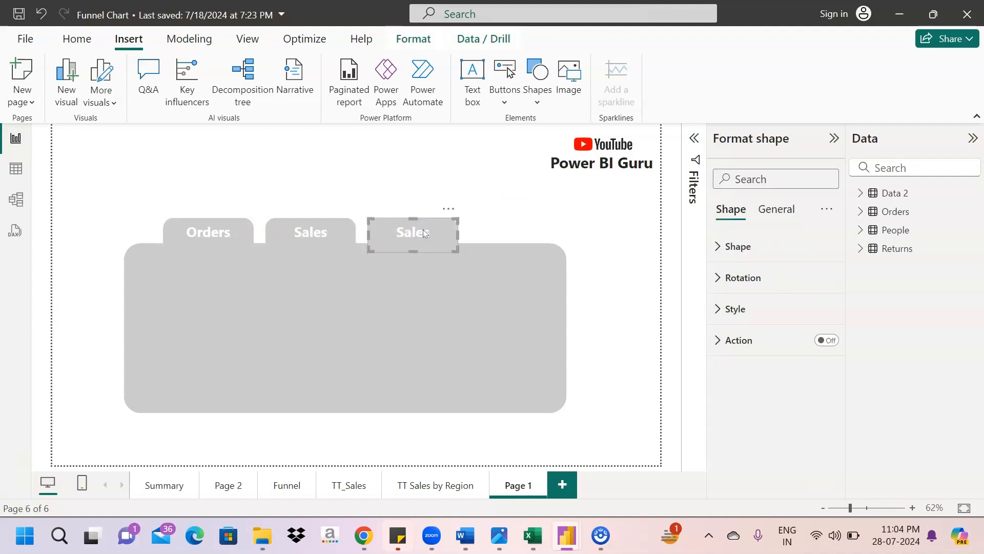
left_click(501, 218)
left_click(382, 239)
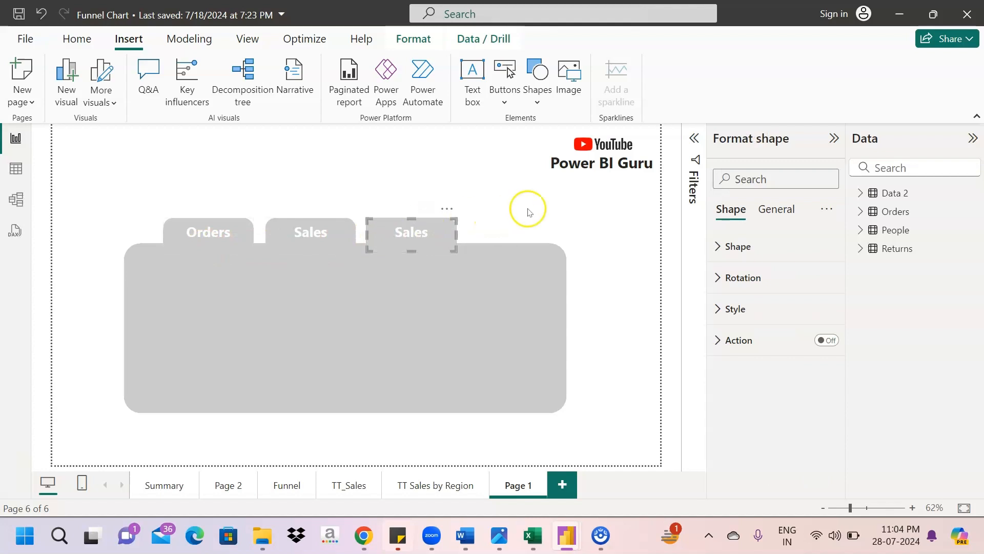
left_click(521, 209)
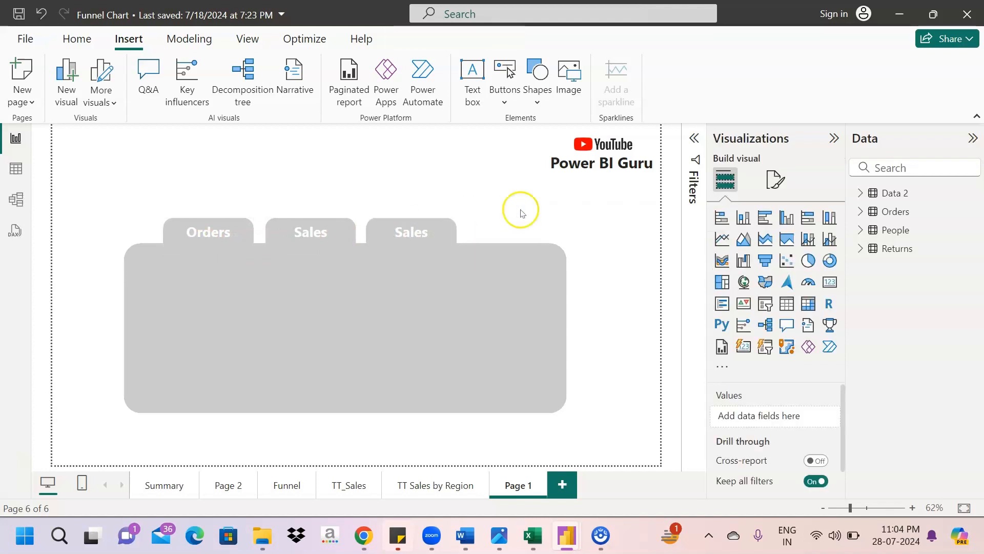
- Change the third tab's text to "Profit"
left_click(392, 238)
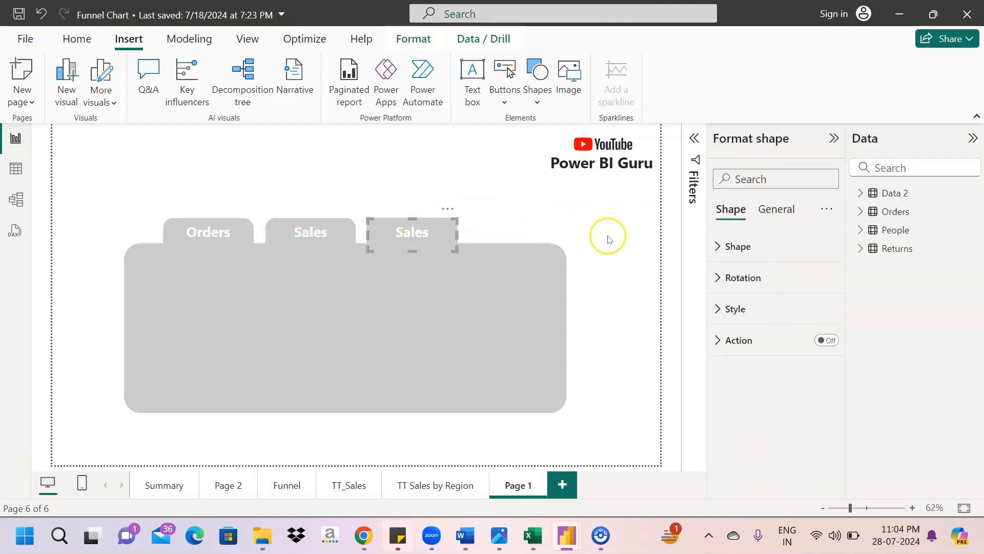
left_click(752, 312)
scroll(751, 440, "down", 4)
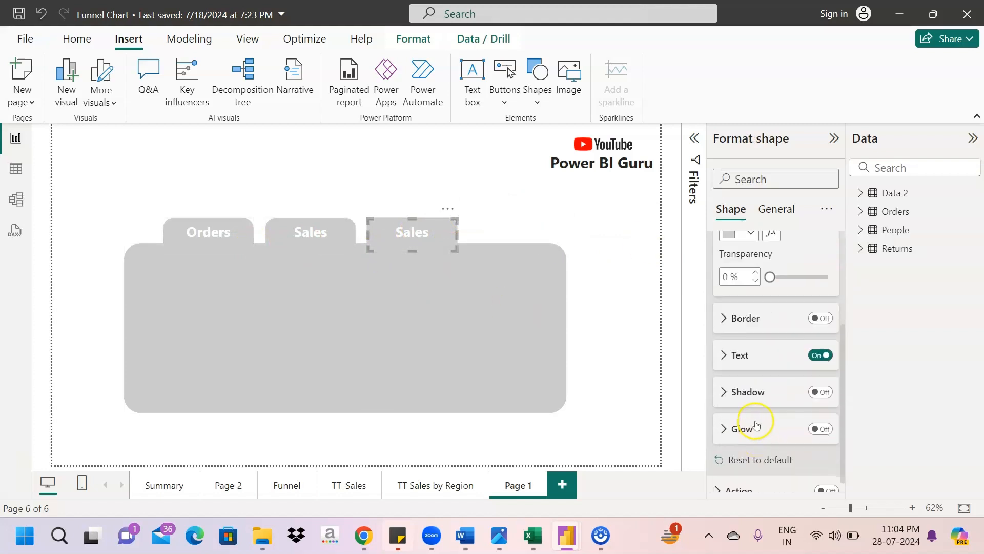
left_click(756, 354)
left_click_drag(751, 395, 723, 395)
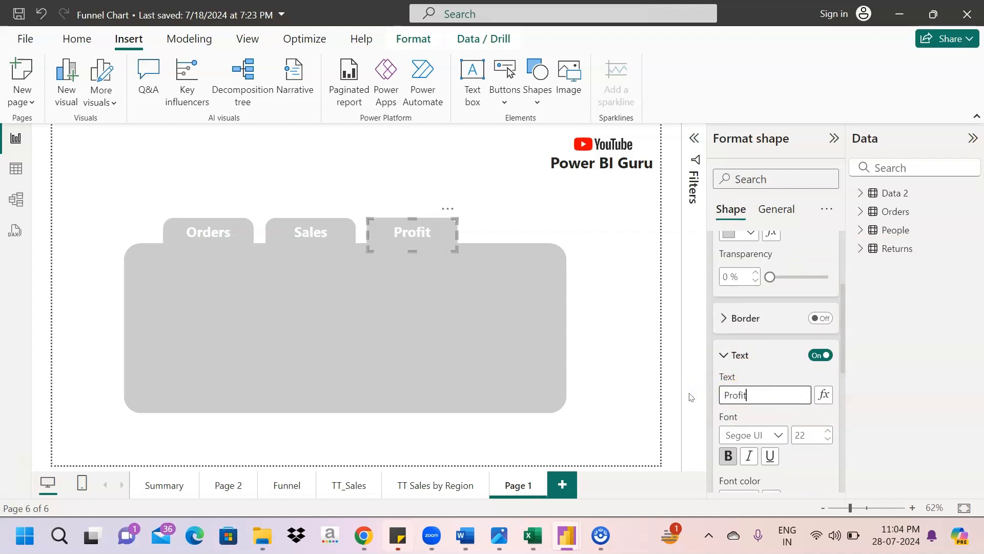
- Show the page's layer list and rename the Orders tab shape as "Orders"
left_click(507, 221)
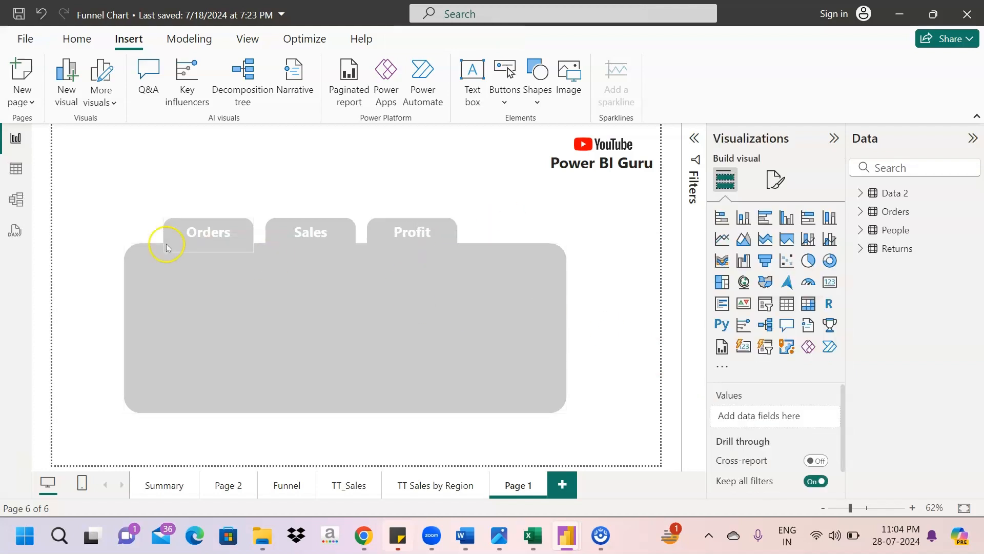
left_click(203, 230)
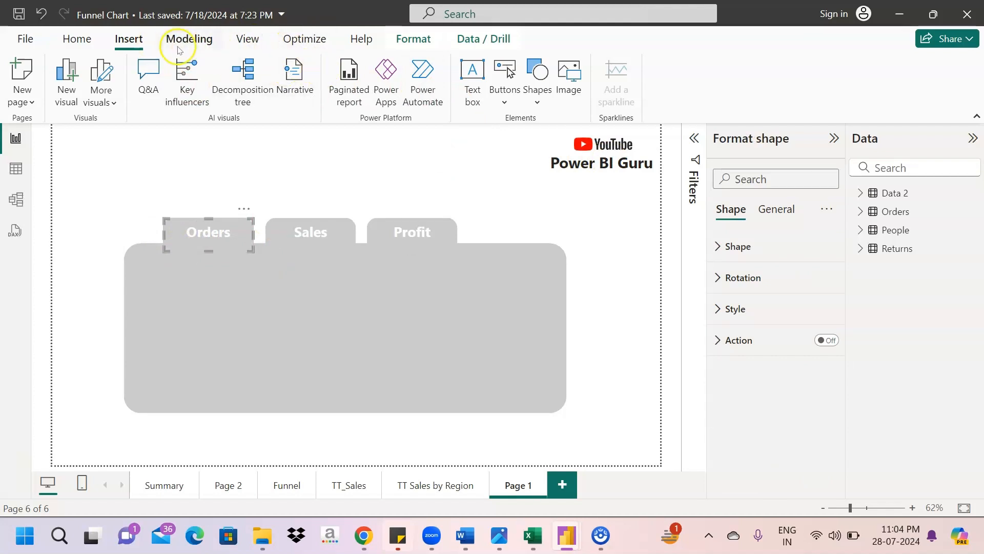
left_click(248, 39)
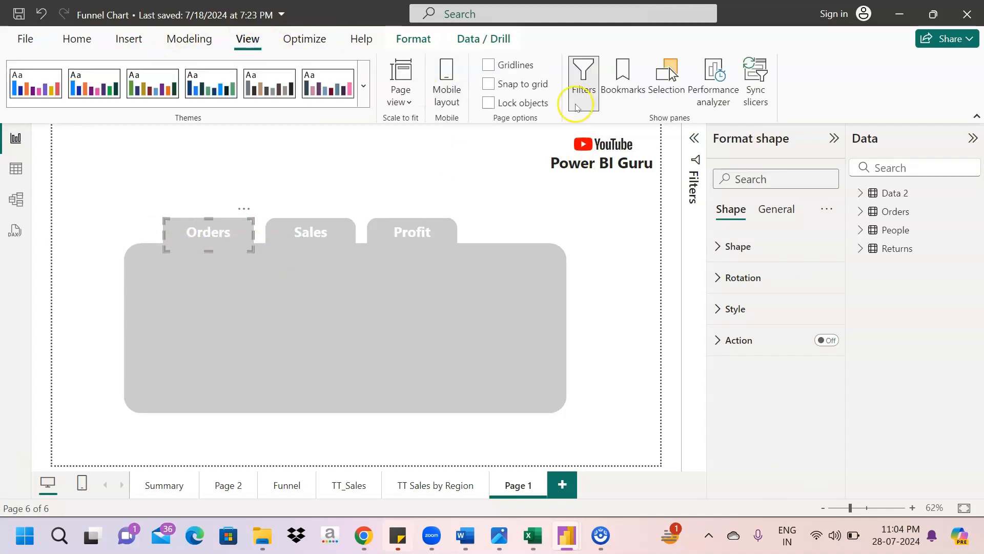
left_click(666, 84)
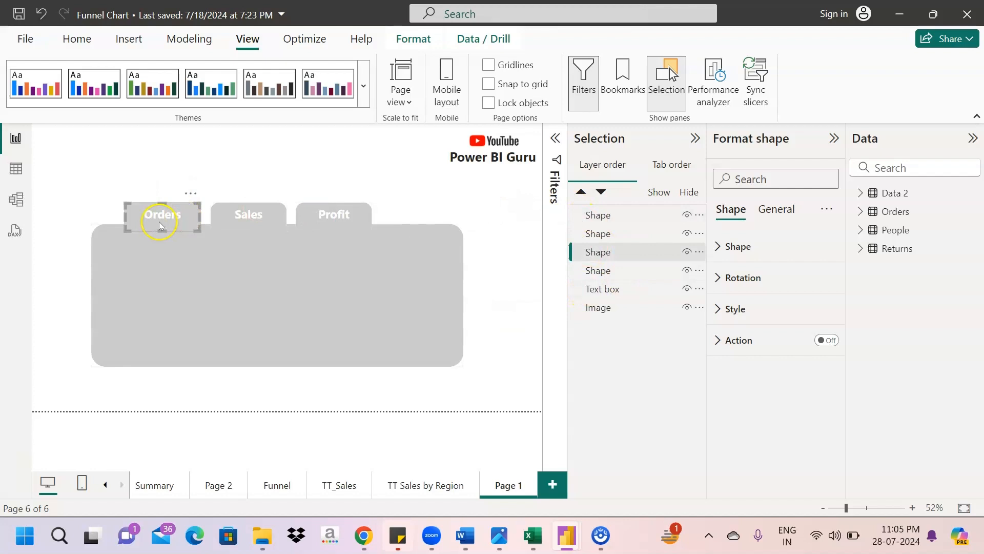
double_click(609, 254)
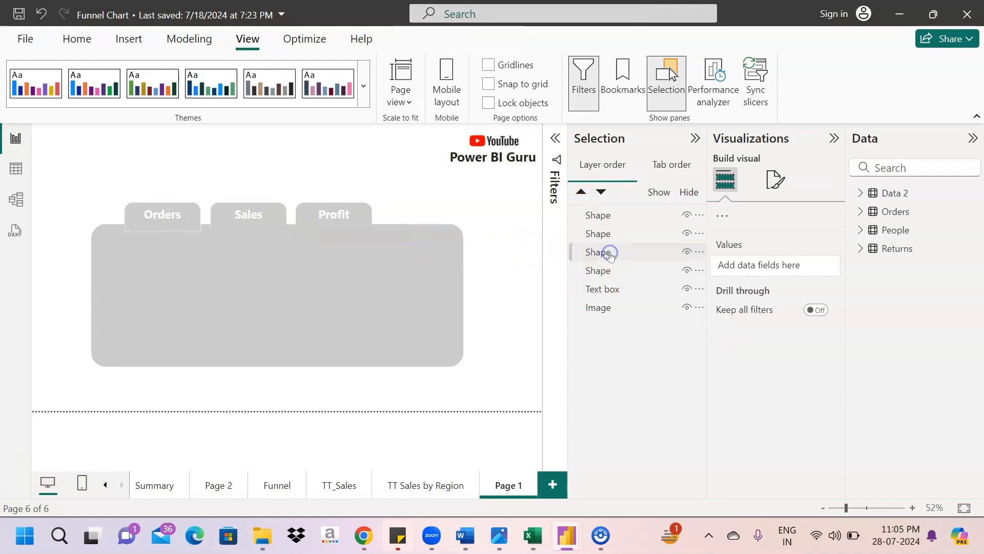
key("BackSpace")
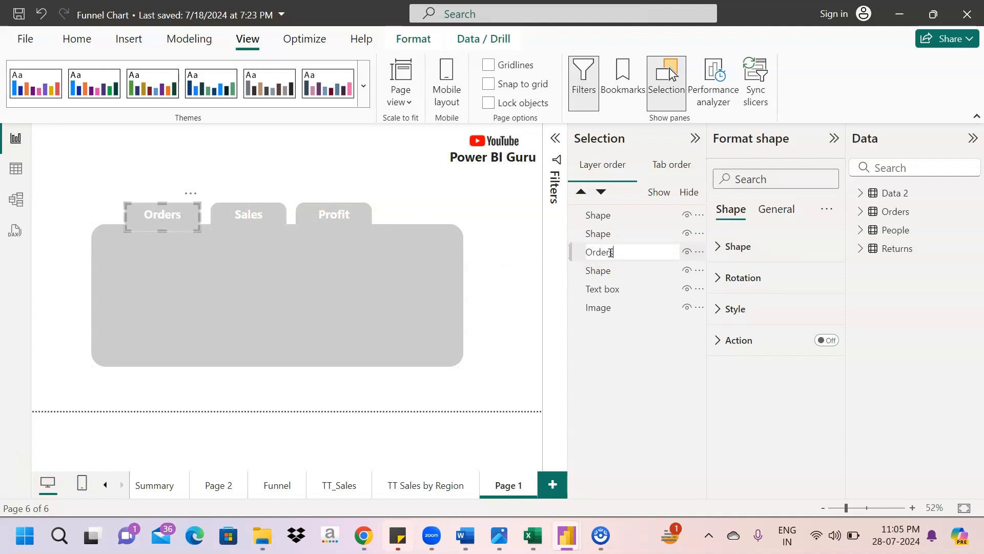
key("Return")
- Rename the Sales tab shape as "Sales" in the layer order
left_click(616, 233)
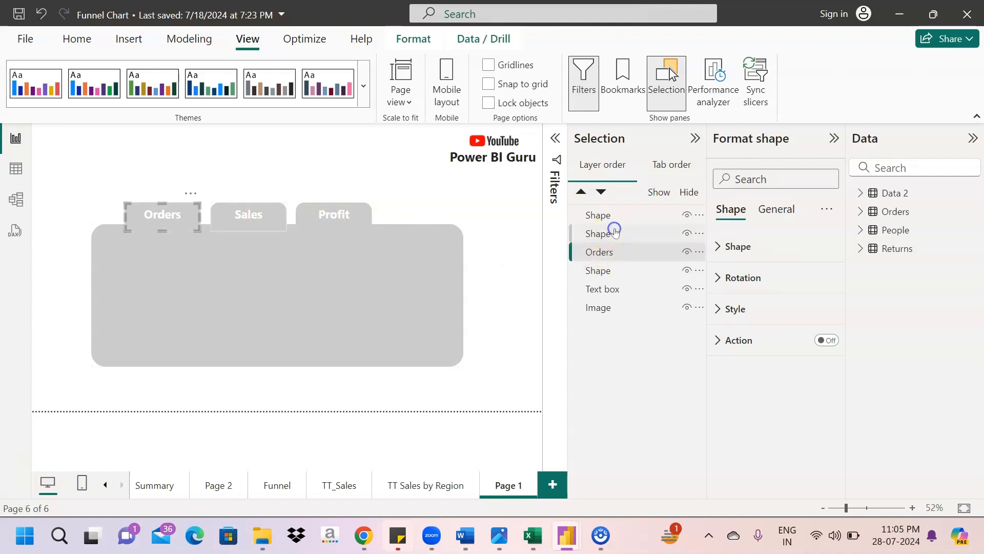
double_click(616, 233)
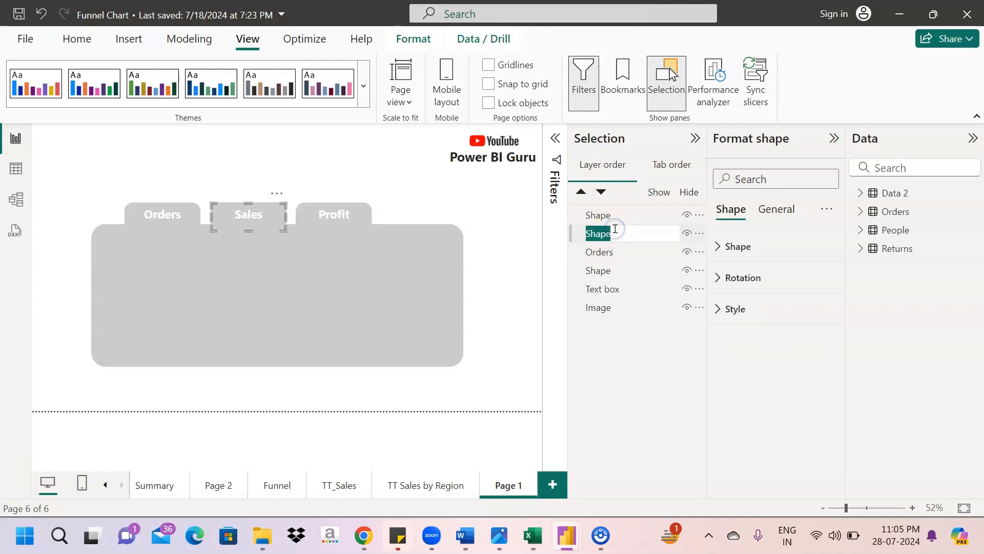
type("Sa")
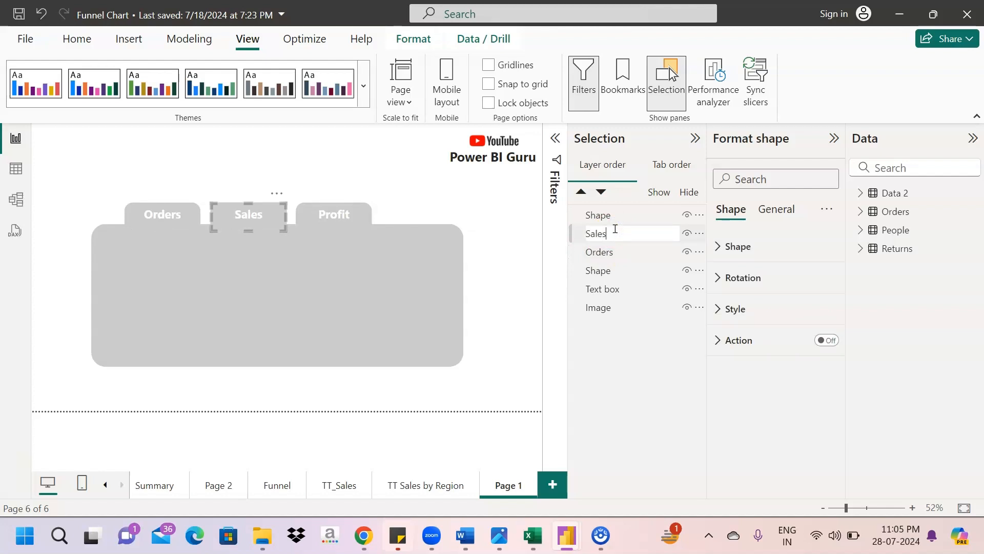
key("Return")
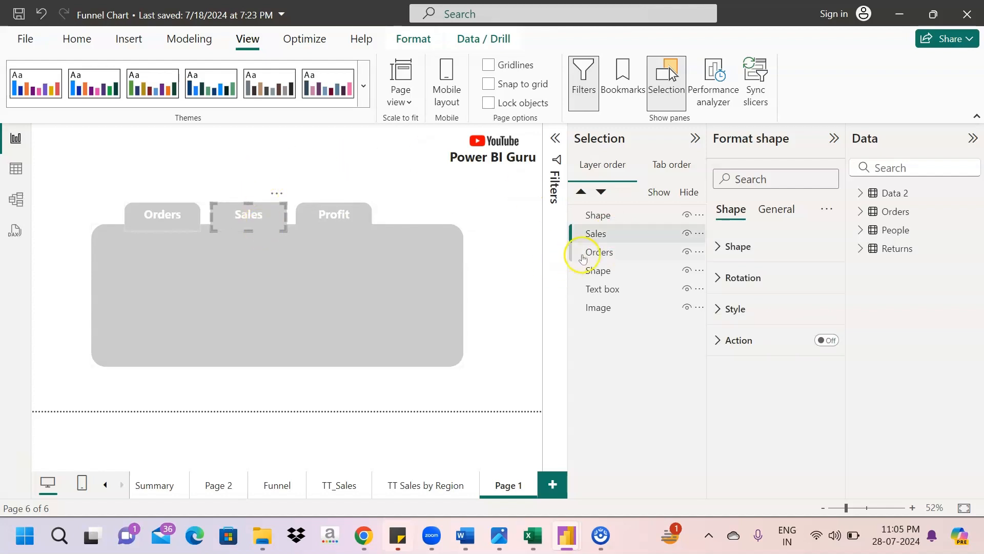
- Rename the Profit tab shape as "Profit" in the layer order
left_click(345, 218)
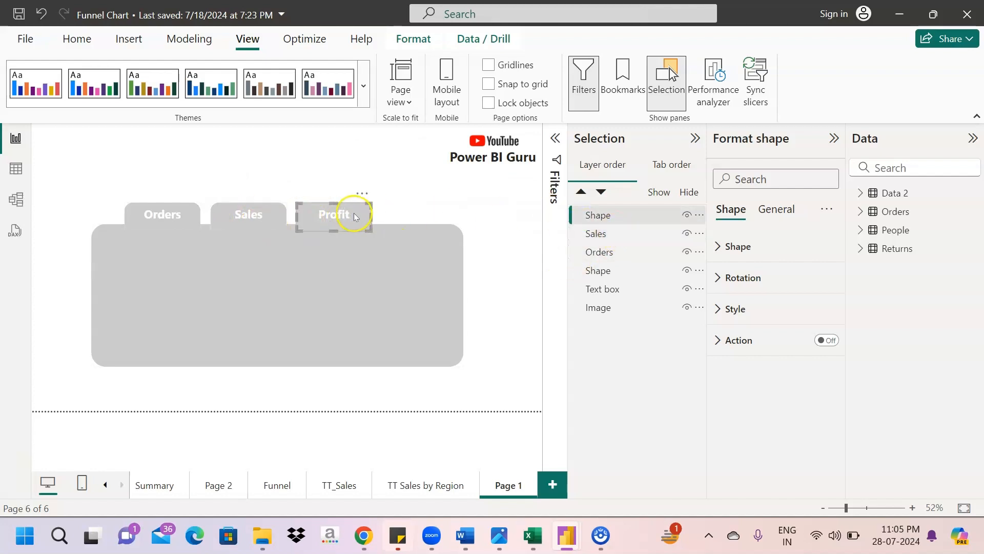
double_click(615, 215)
type("P")
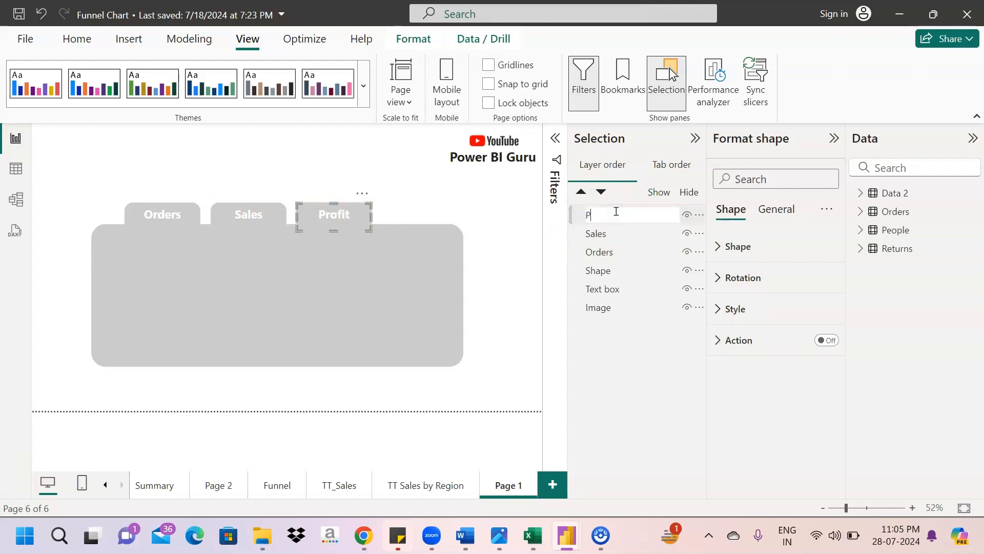
type("rofit")
key("Return")
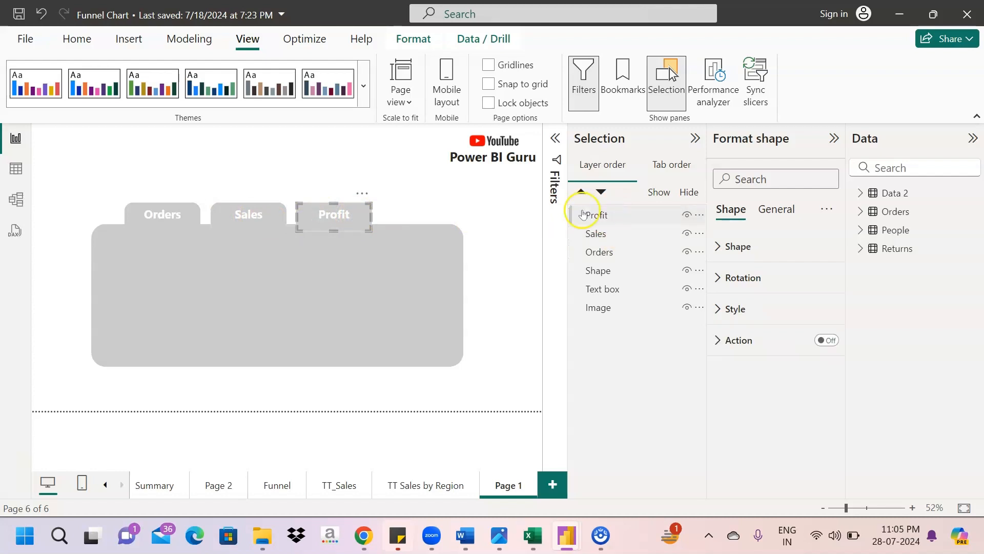
left_click(615, 215)
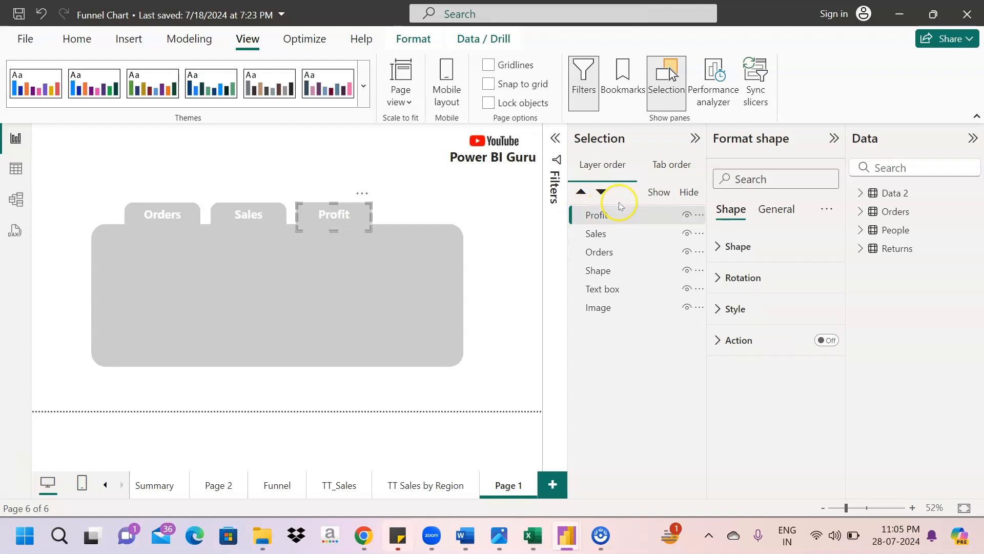
- Rename the large gray panel shape behind the tabs as "BG"
left_click(400, 303)
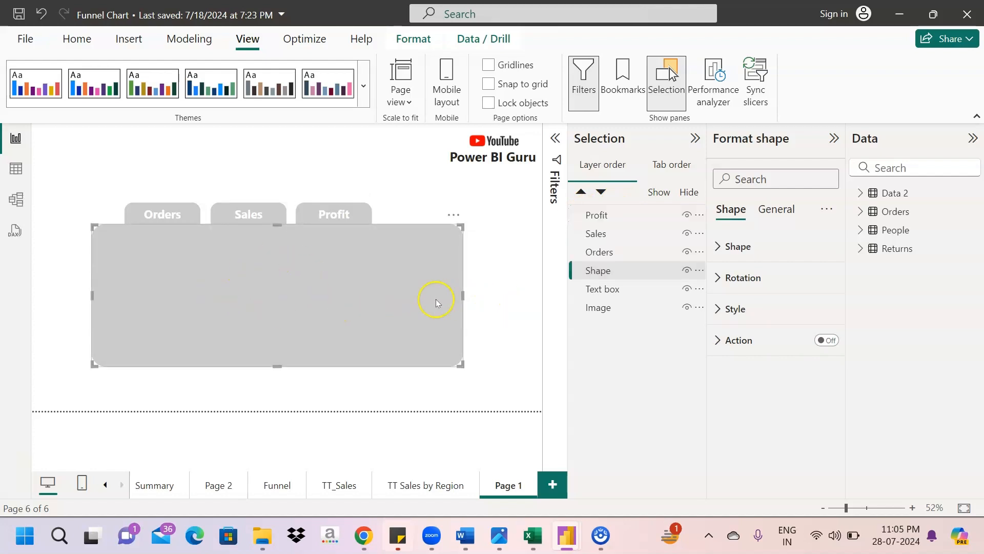
double_click(610, 271)
key("BackSpace")
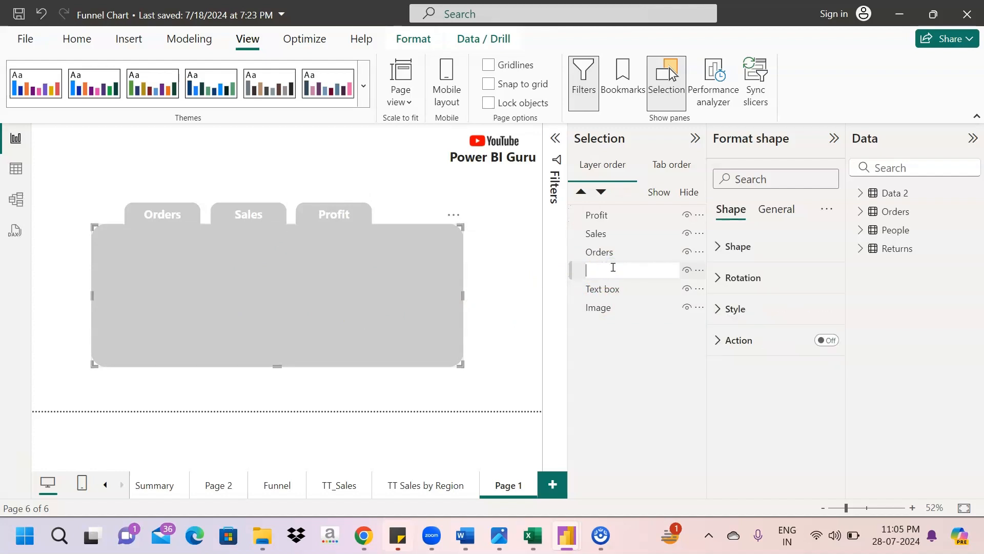
key("Return")
left_click(613, 271)
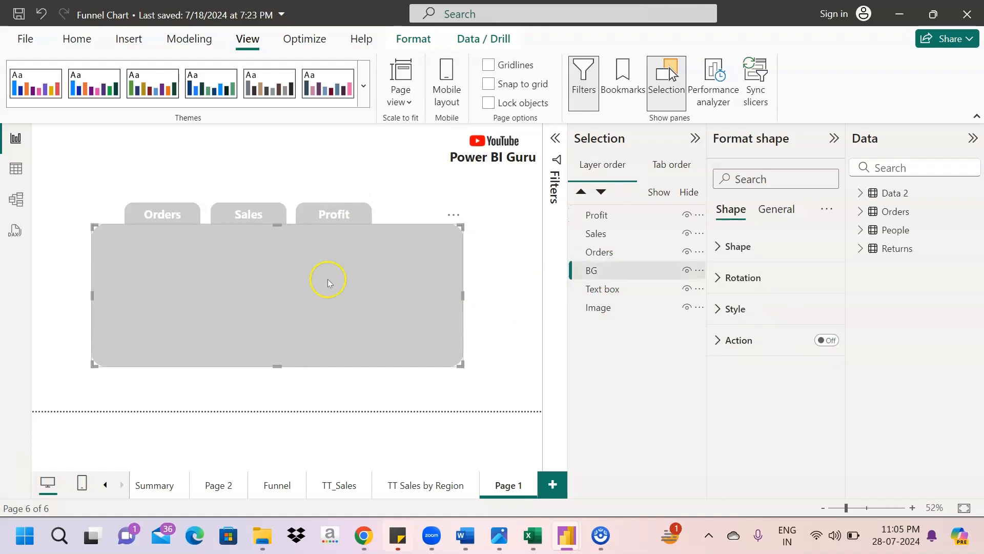
left_click(473, 272)
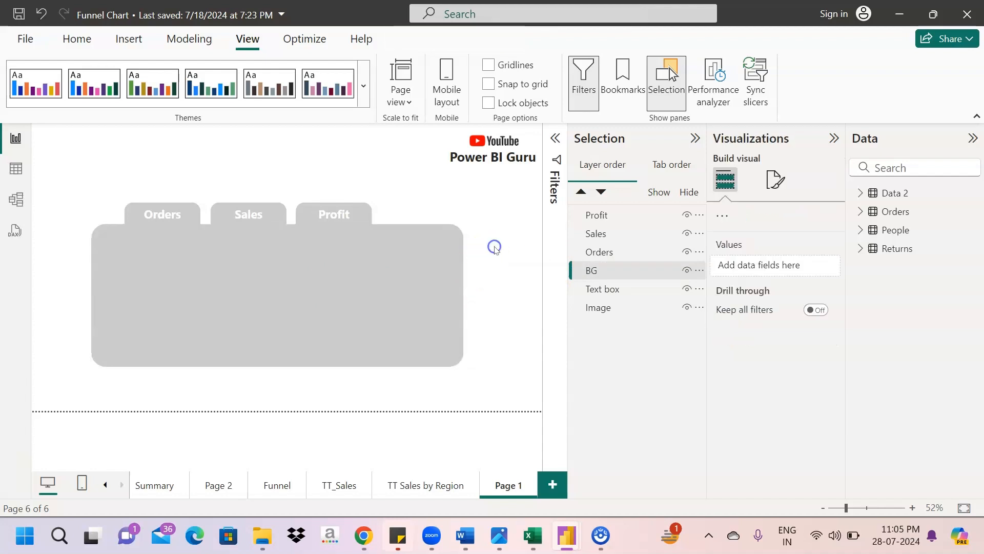
- Rename the text box holding the Power BI Guru title as "Channel"
left_click(604, 289)
double_click(623, 289)
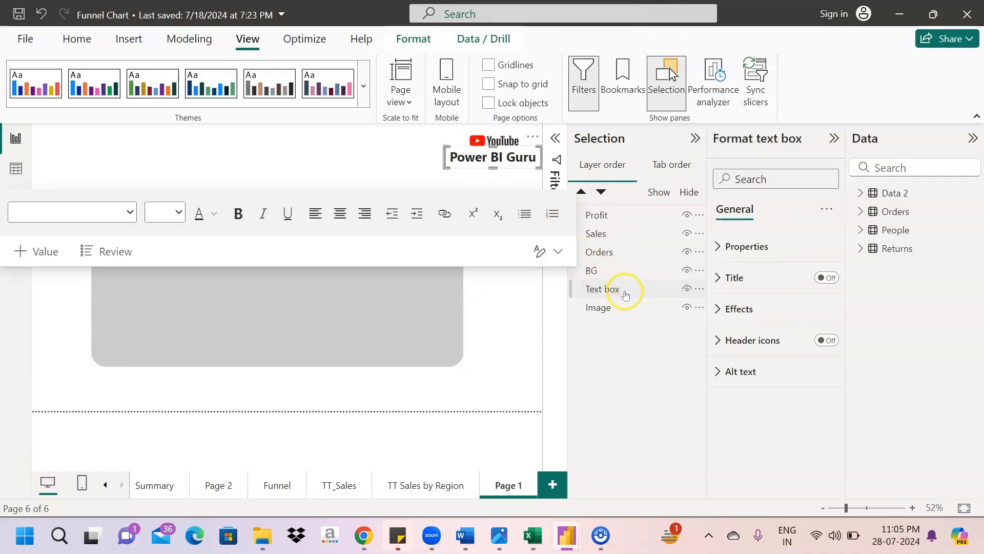
type("Channel")
key("Return")
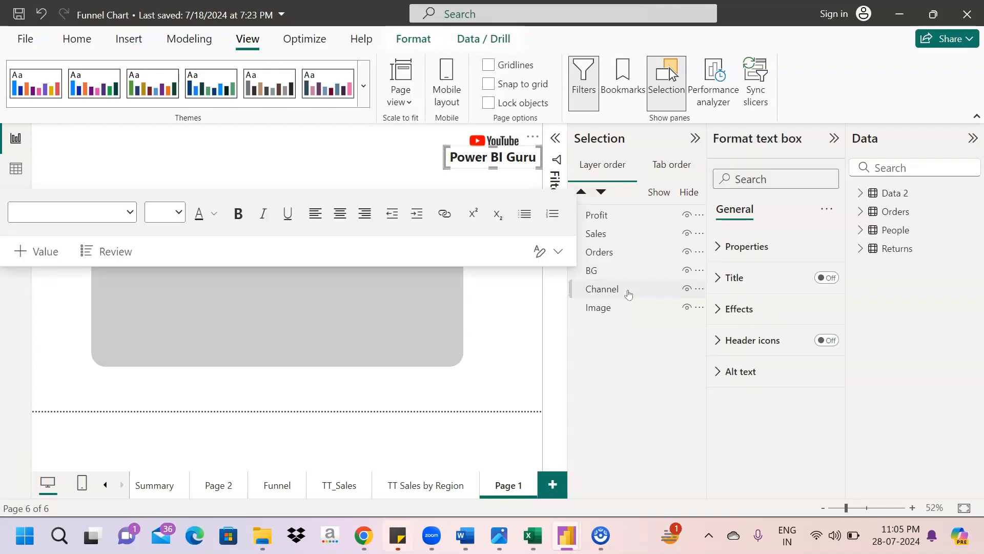
- Rename the YouTube image's layer as "Y Logo"
left_click(615, 306)
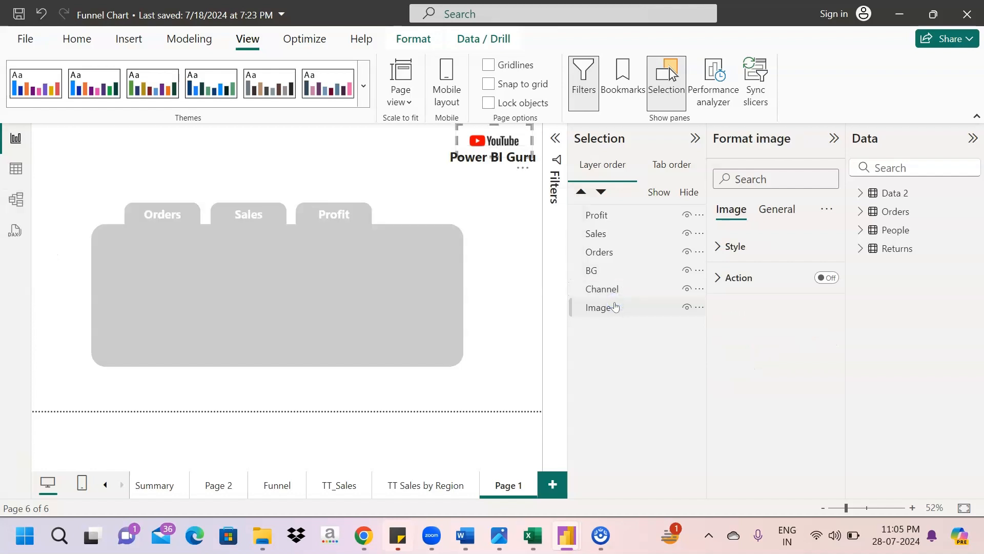
double_click(616, 305)
type("Logo")
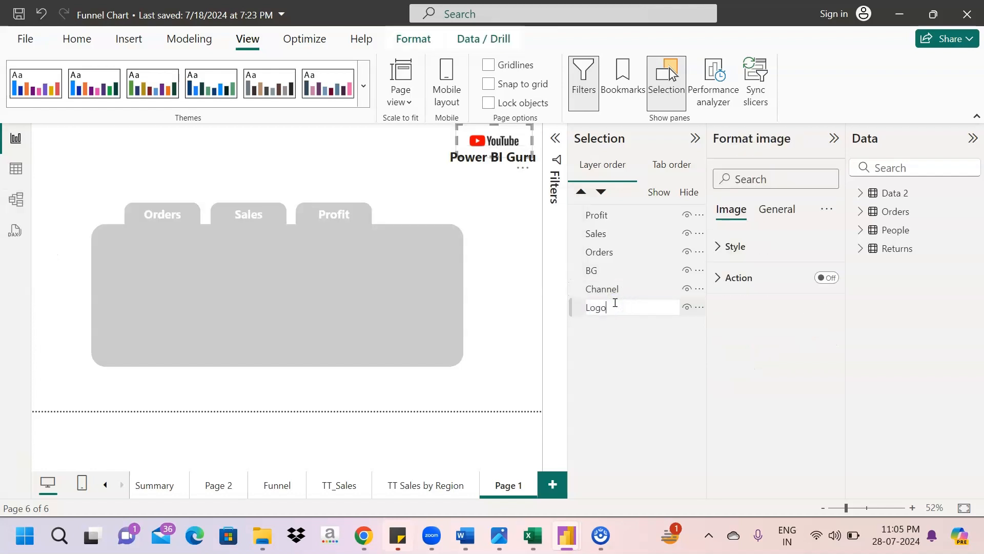
key("Return")
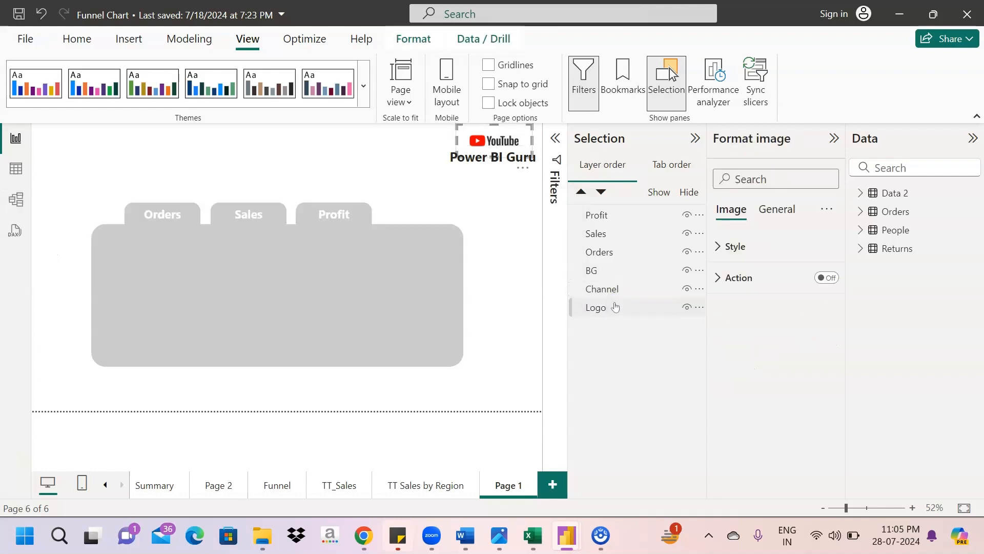
double_click(616, 303)
key("Home")
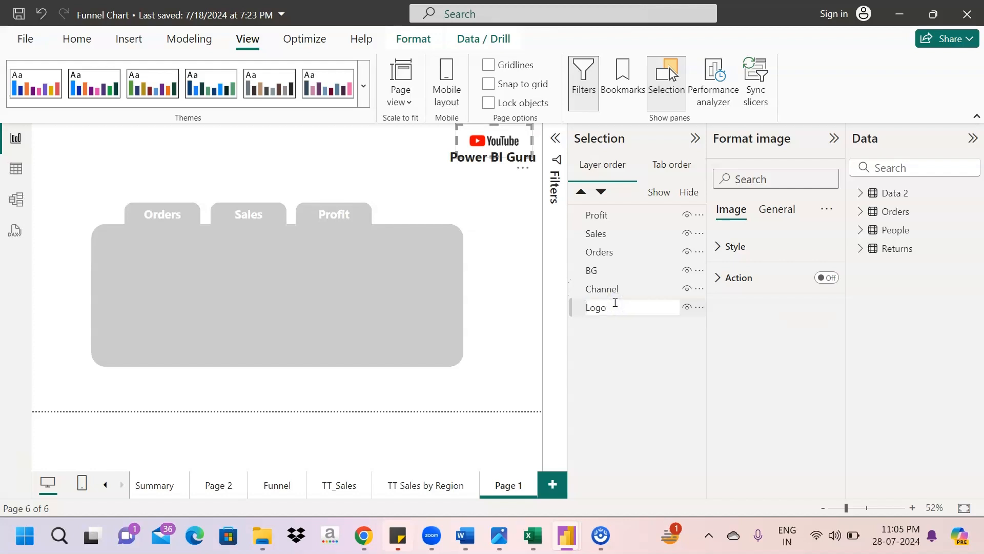
type("Y")
key("Return")
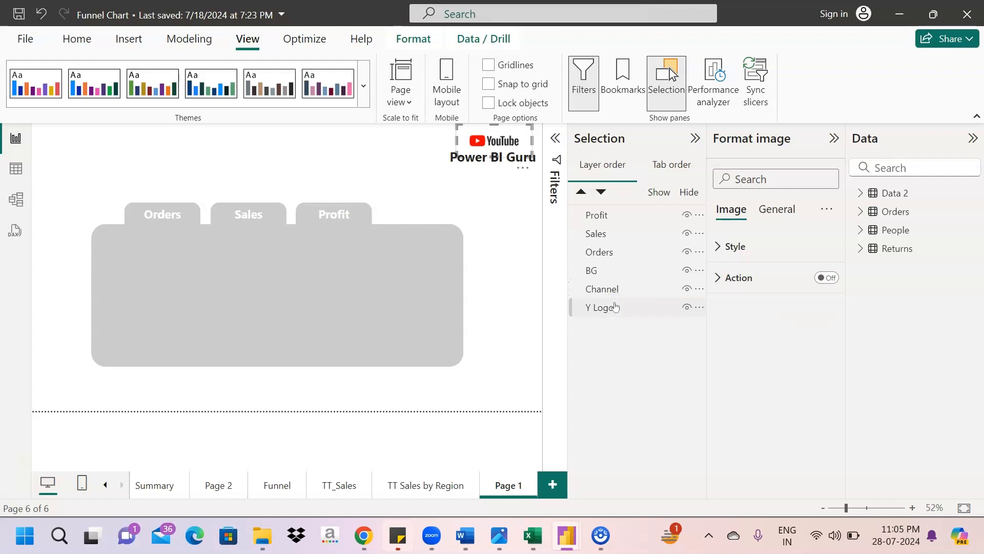
- Select the Orders, Sales and Profit tabs together and group them
left_click(501, 299)
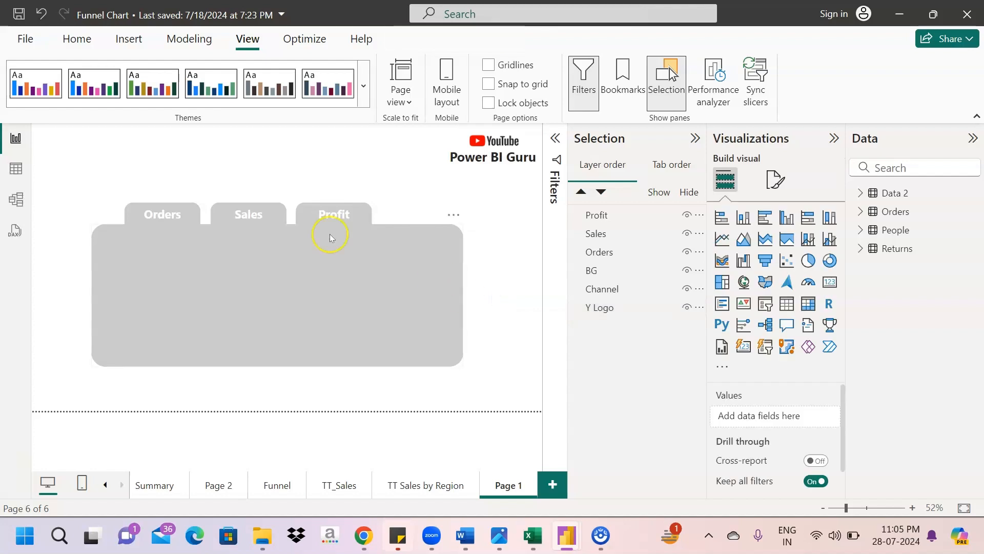
left_click_drag(81, 193, 432, 242)
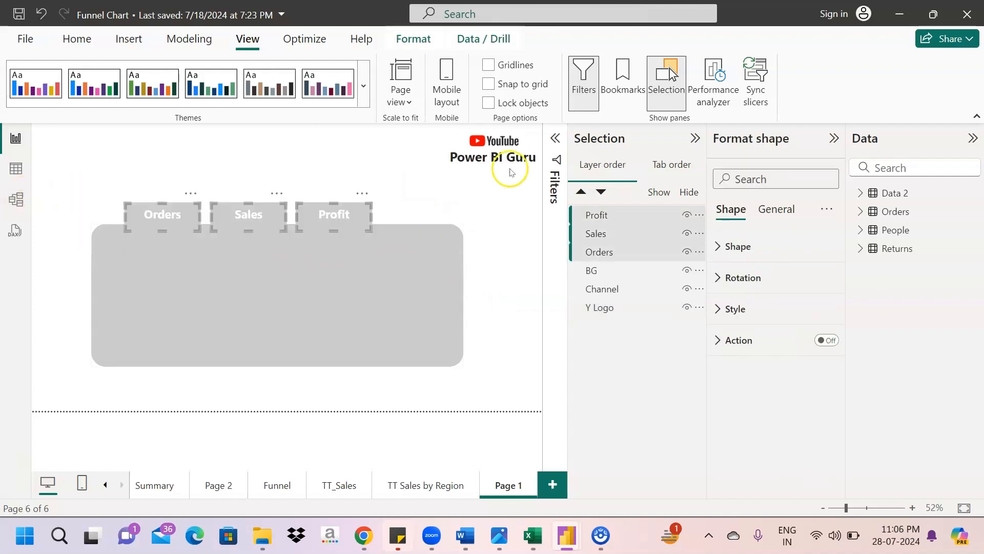
right_click(333, 220)
mouse_move(452, 231)
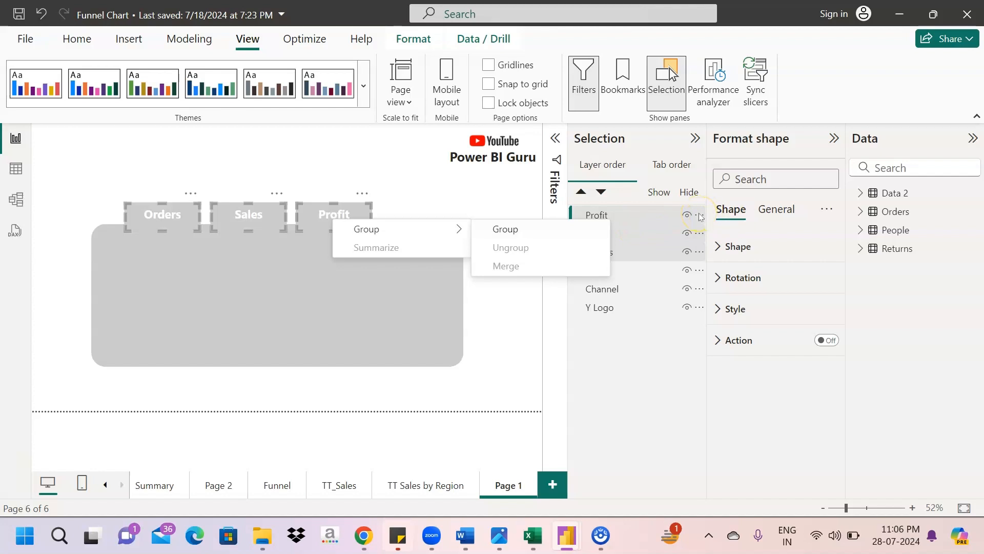
left_click(546, 228)
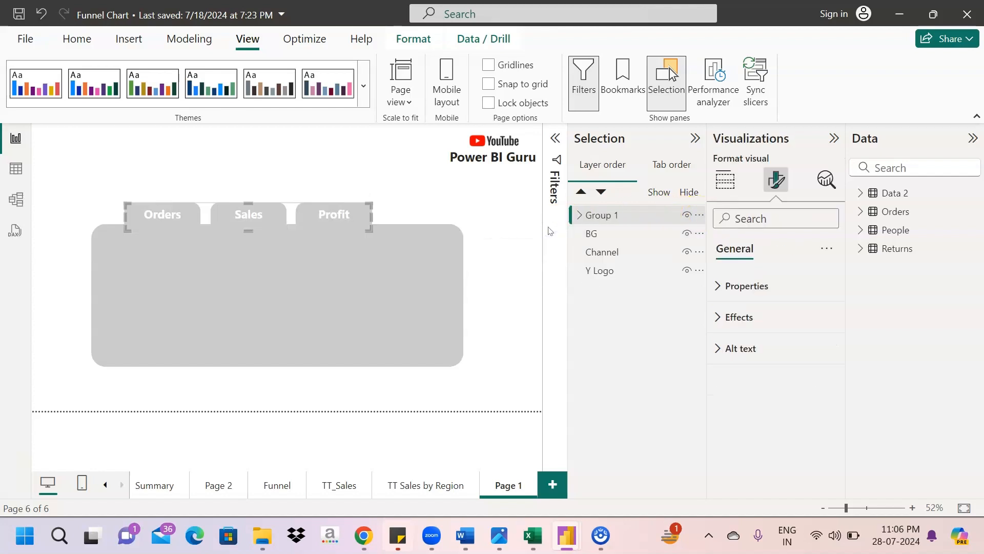
- Rename the group of three tabs as "Active Buttons"
double_click(617, 218)
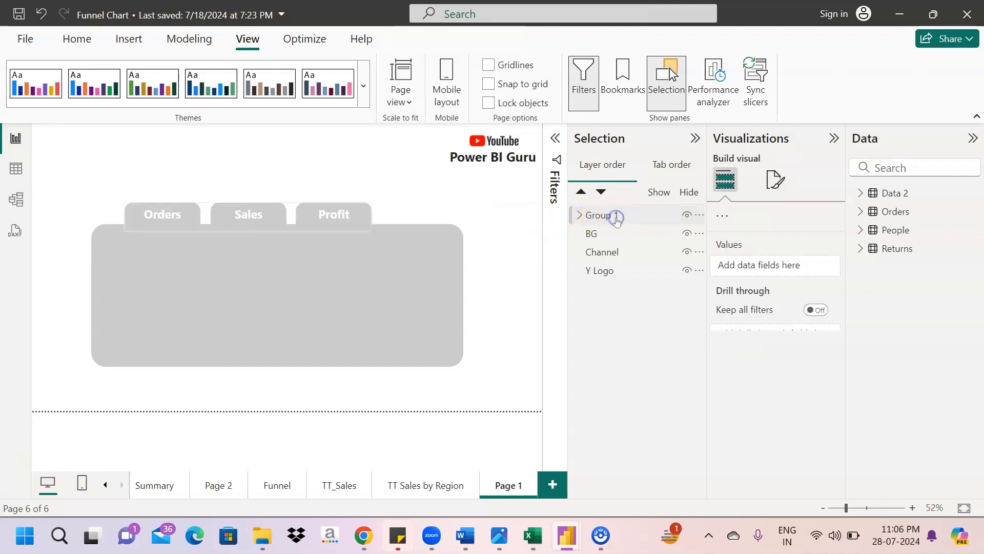
type("Active")
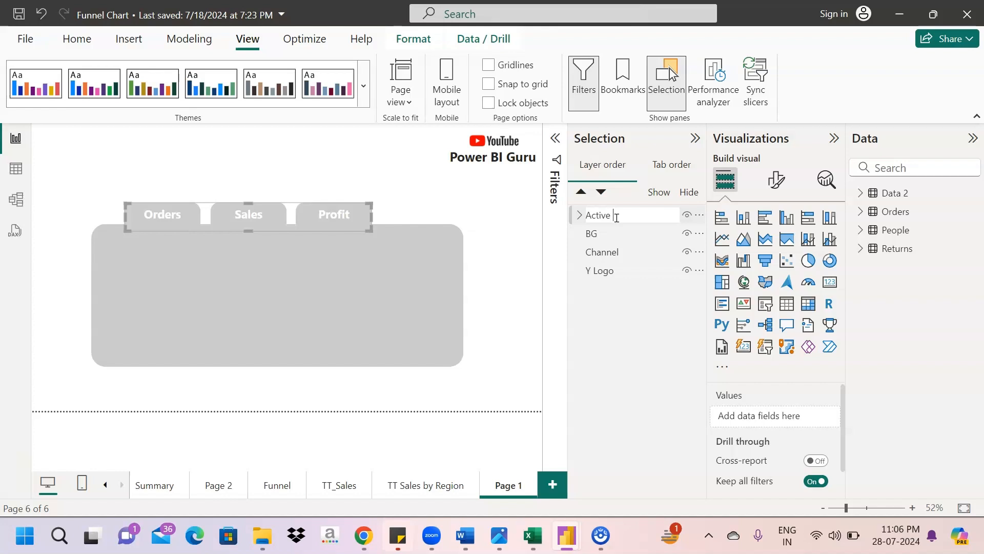
type(" Buttons")
key("Return")
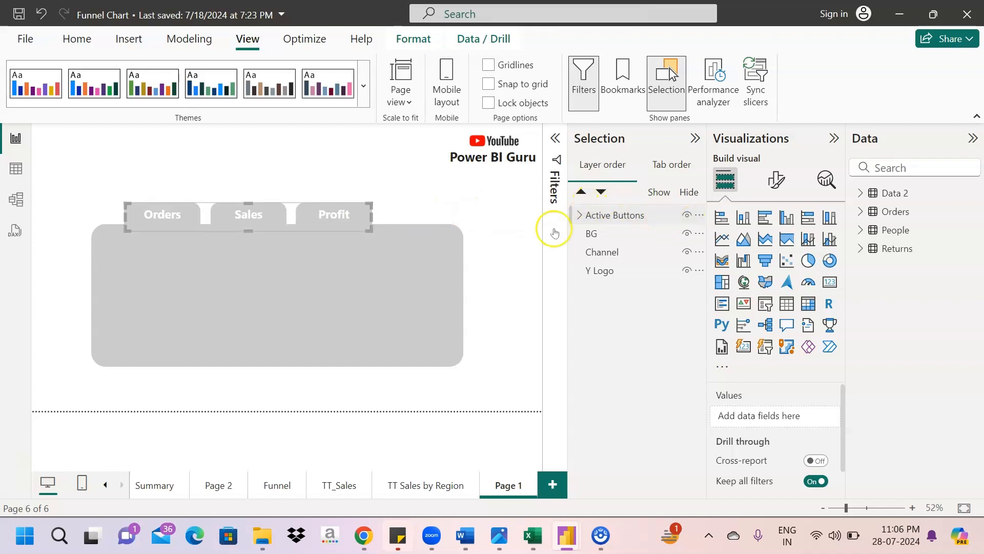
- Duplicate the Active Buttons group on the same page by copying and pasting it
left_click_drag(98, 183, 396, 225)
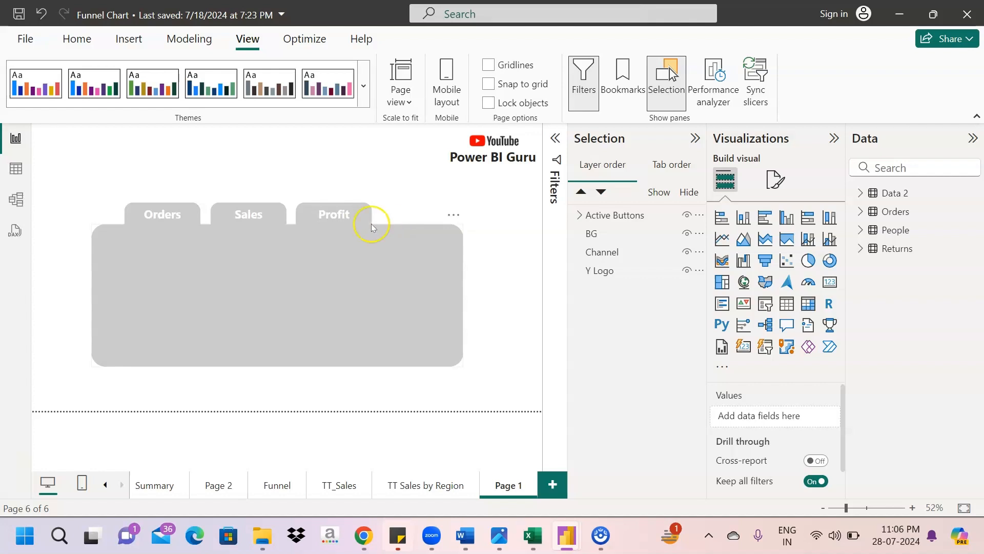
left_click_drag(104, 190, 432, 252)
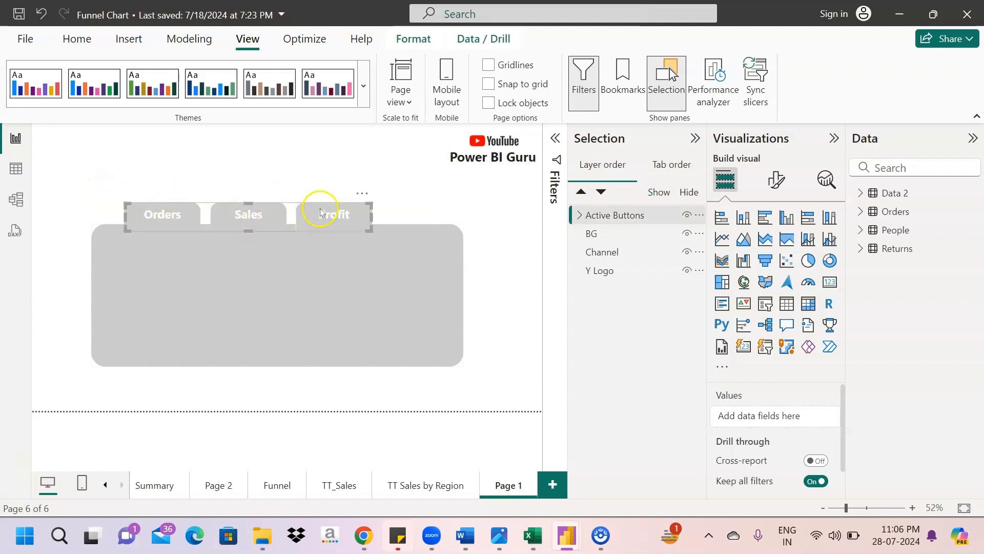
key("ctrl+v")
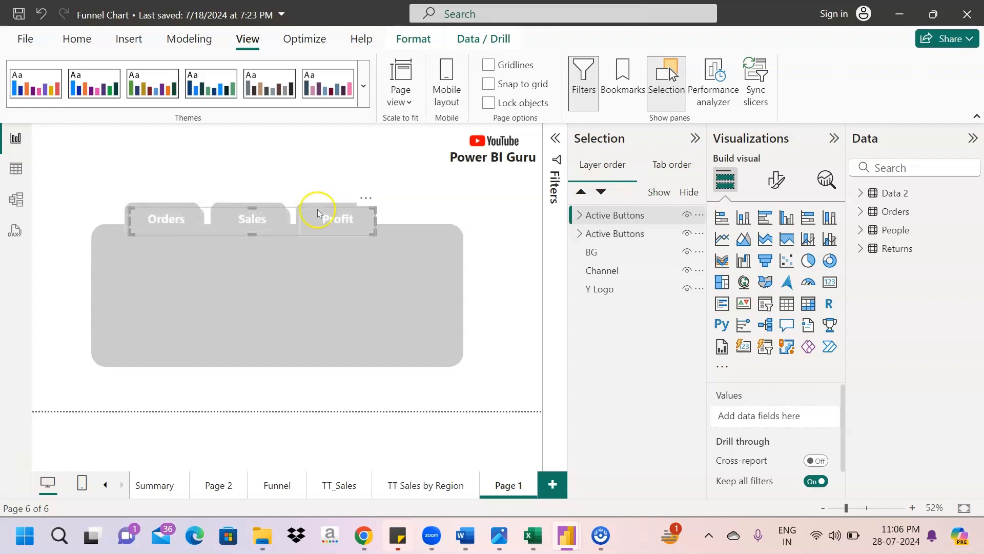
- Move the duplicated tab group above the original tabs and rename it as "Inactive Buttons"
left_click_drag(300, 221, 304, 177)
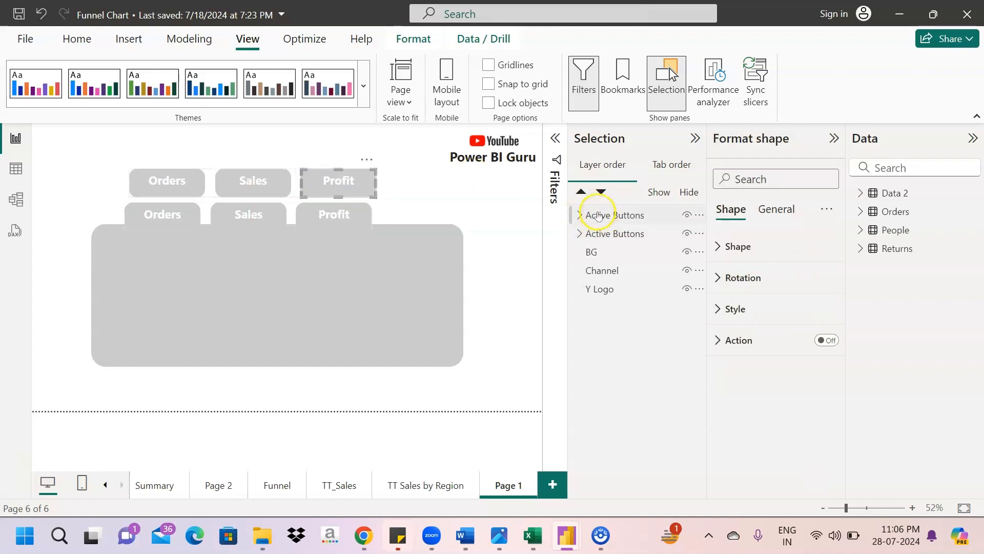
left_click(599, 215)
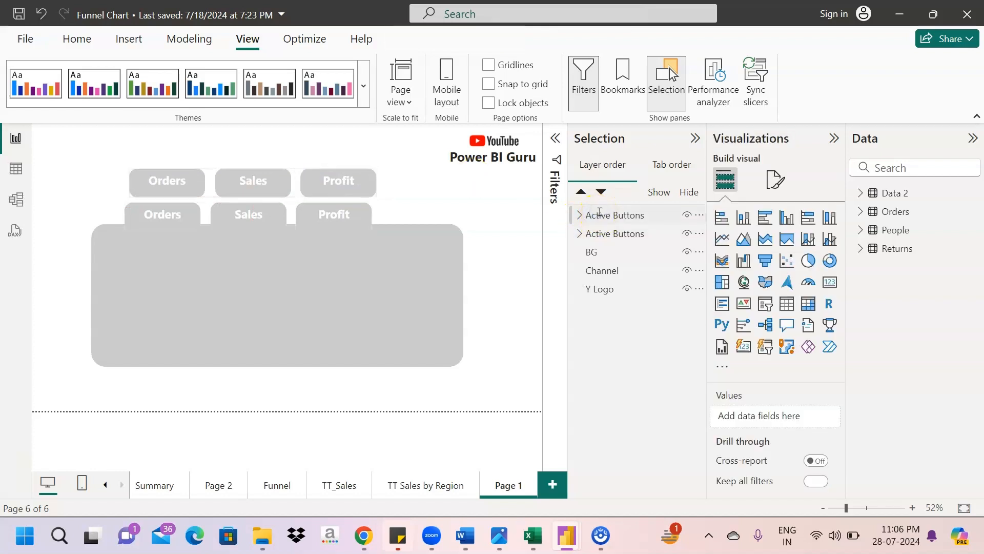
left_click(600, 213)
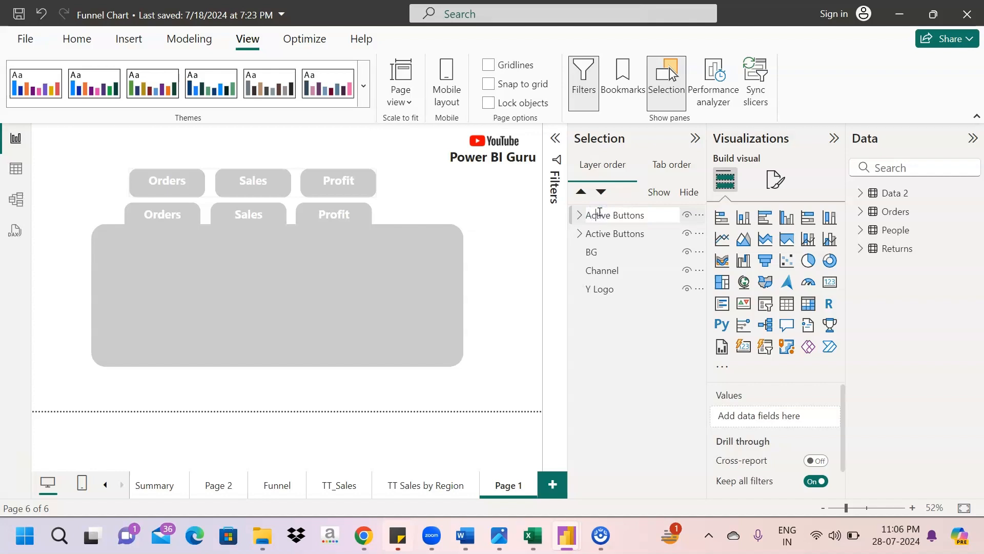
type("Ina")
key("Return")
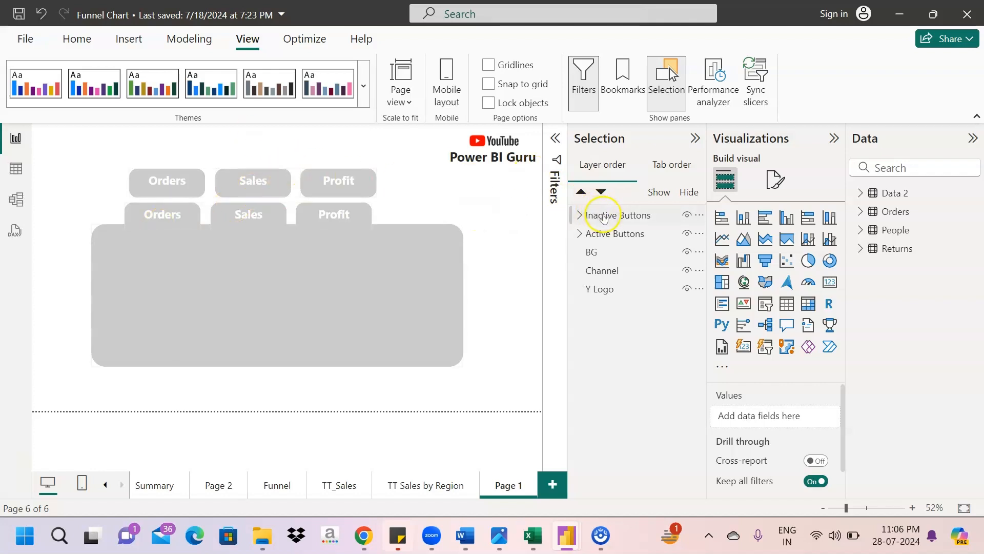
- Fill the Profit tab in the Inactive Buttons group with the lightest gray theme color
left_click(603, 216)
left_click(580, 215)
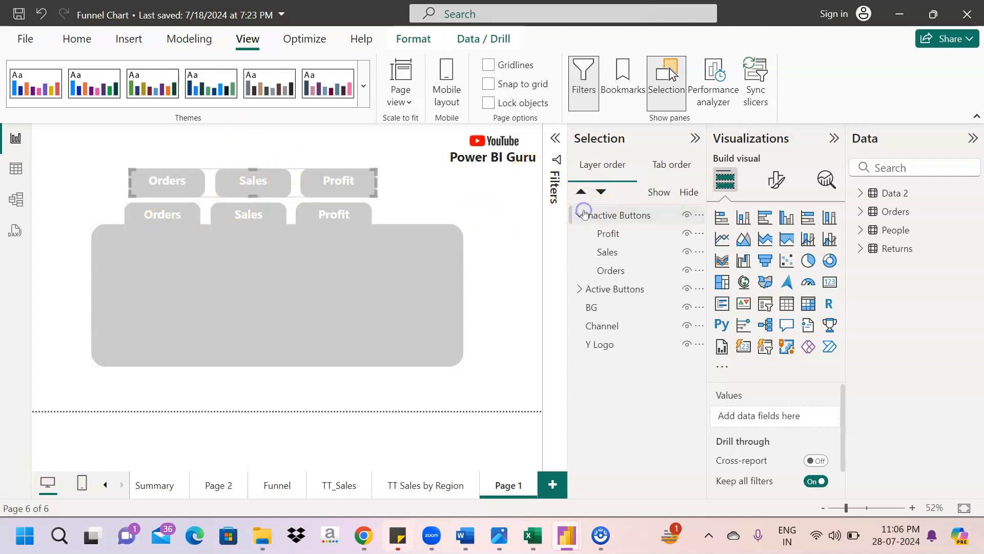
left_click(609, 235)
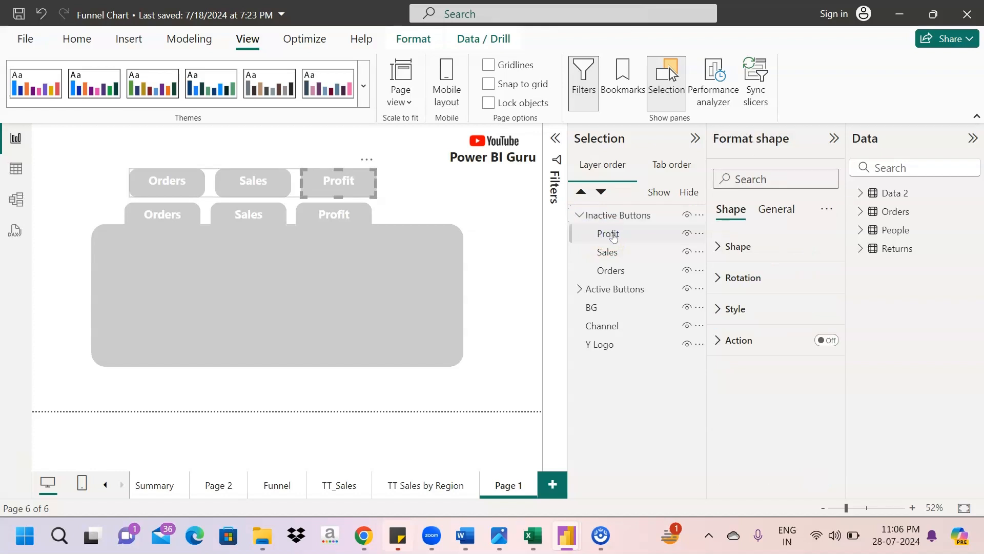
left_click(721, 309)
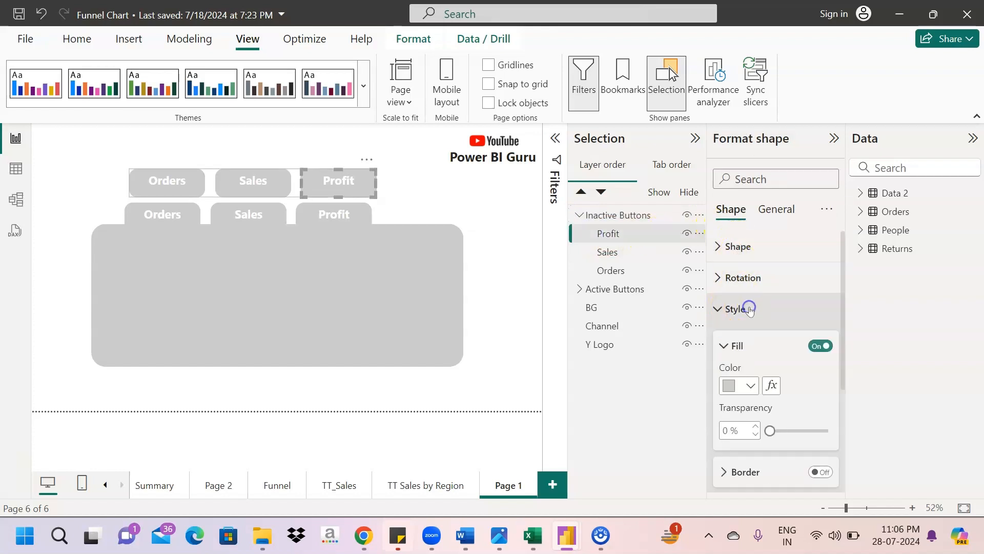
left_click(752, 386)
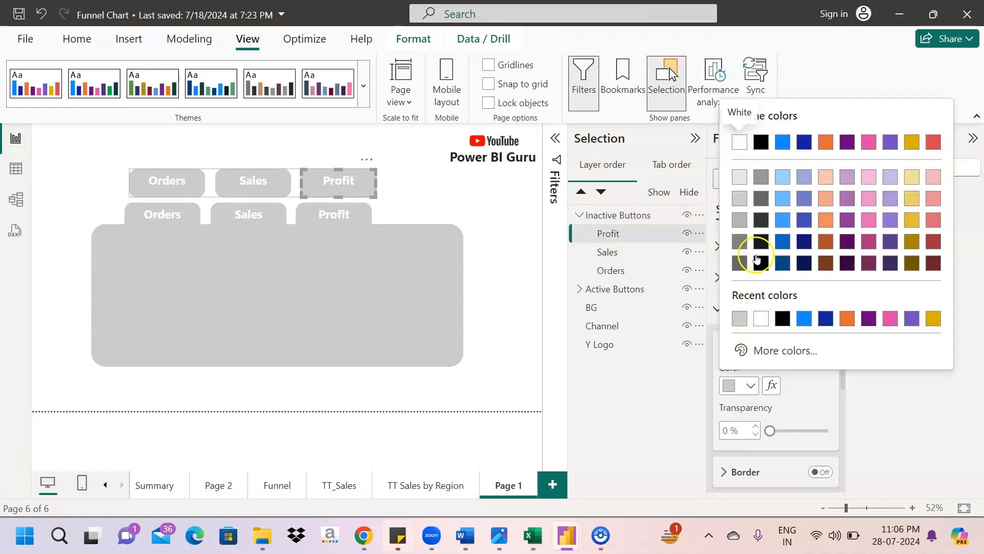
left_click(740, 177)
- Fill the Sales and Orders tabs of the Inactive Buttons group with the same lightest gray
left_click(614, 253)
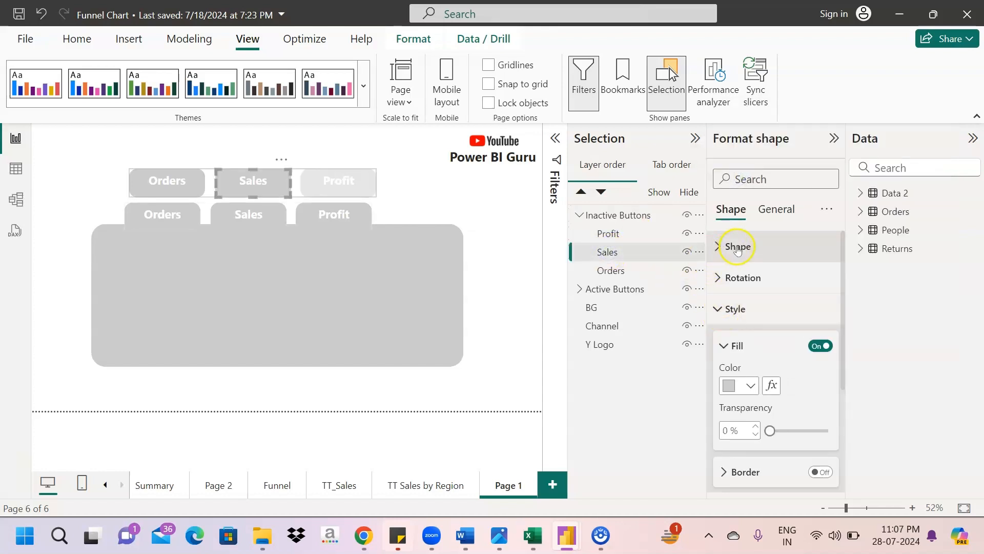
left_click(747, 387)
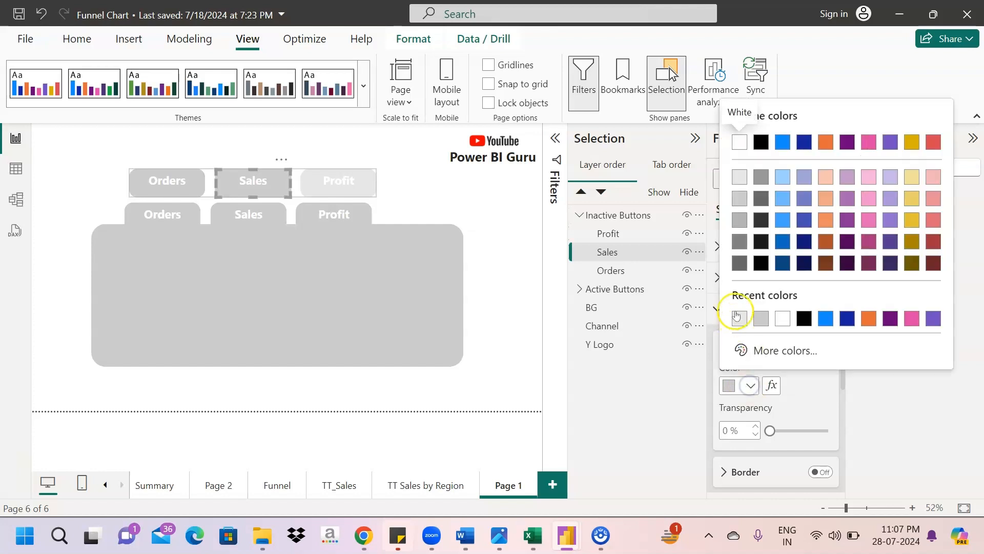
left_click(739, 177)
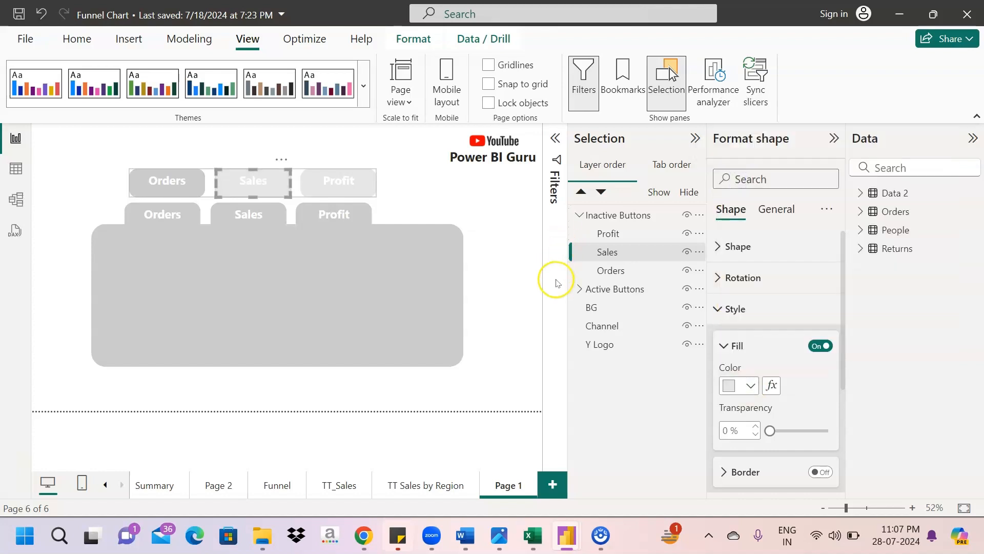
left_click(615, 272)
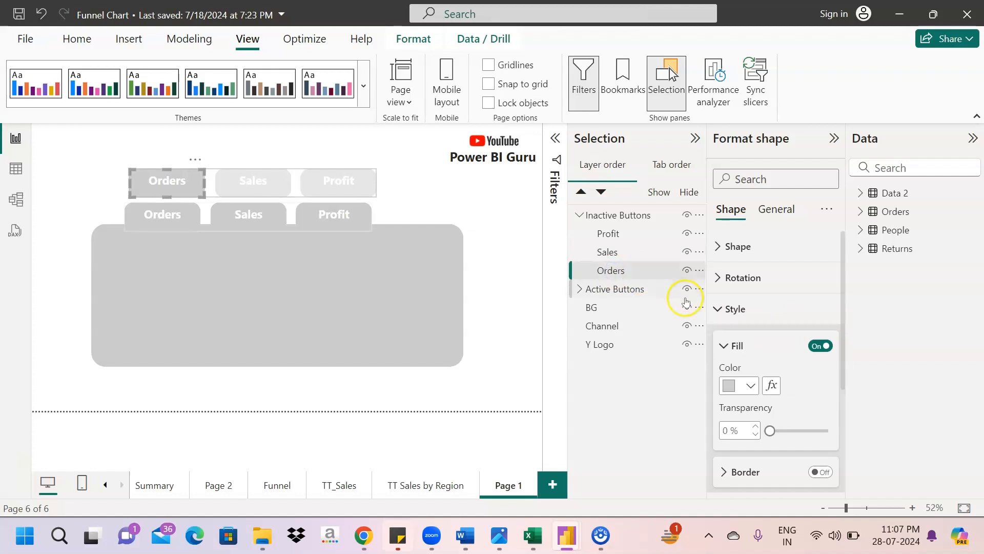
left_click(749, 383)
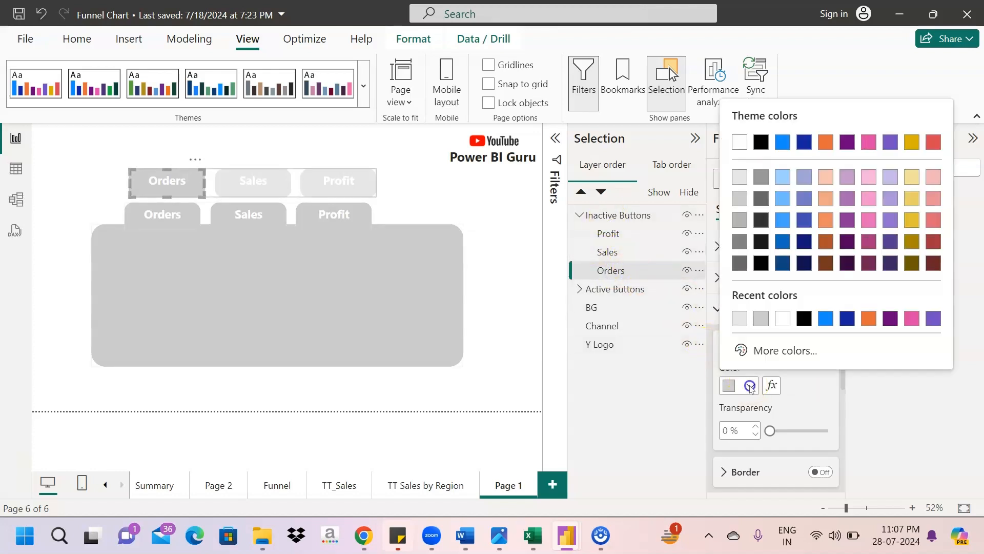
left_click(740, 177)
left_click(395, 192)
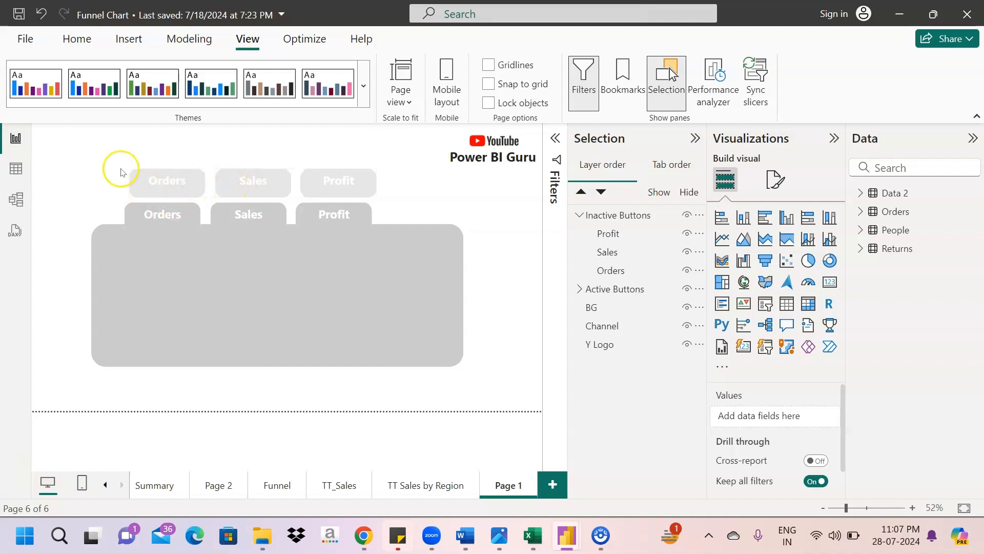
- Move the Inactive Buttons group down so it lies exactly over the Active Buttons group
left_click_drag(109, 153, 352, 213)
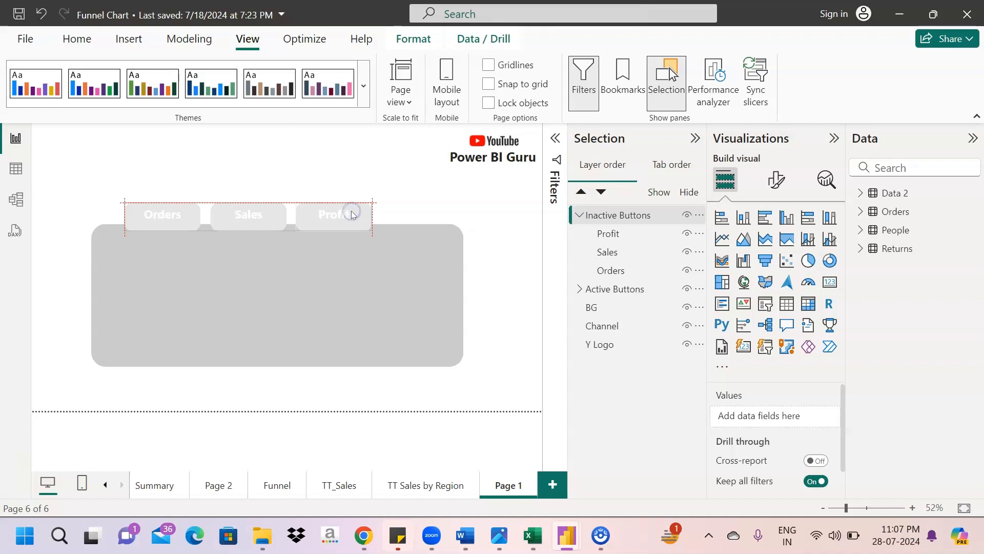
left_click_drag(352, 214, 351, 214)
left_click(415, 202)
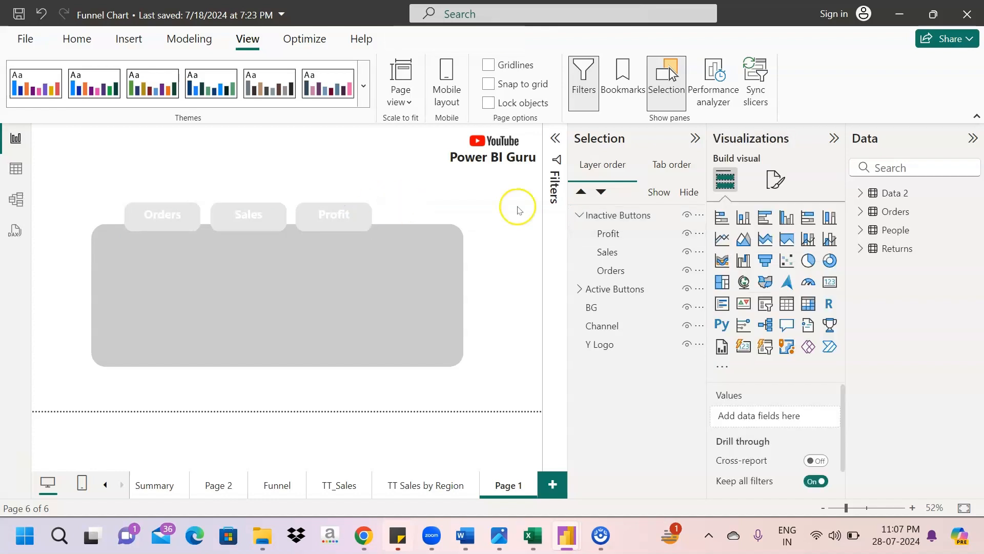
- Reorder the layers so that Active Buttons is above BG and Inactive Buttons is directly below BG
left_click(580, 215)
left_click_drag(615, 223, 615, 218)
left_click_drag(619, 253, 620, 230)
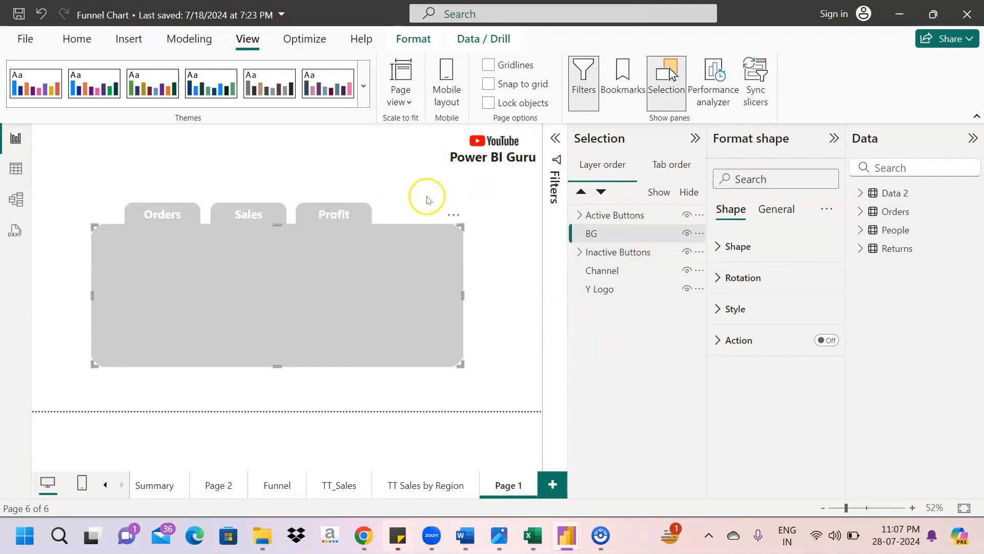
left_click(460, 182)
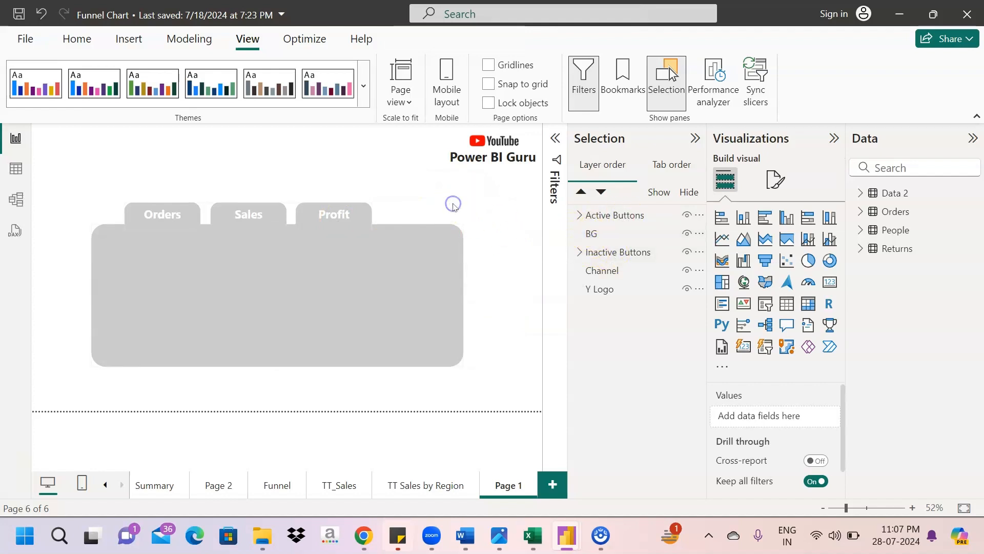
- Enlarge the BG panel by extending its lower-right corner outward, mainly making it wider
left_click(453, 341)
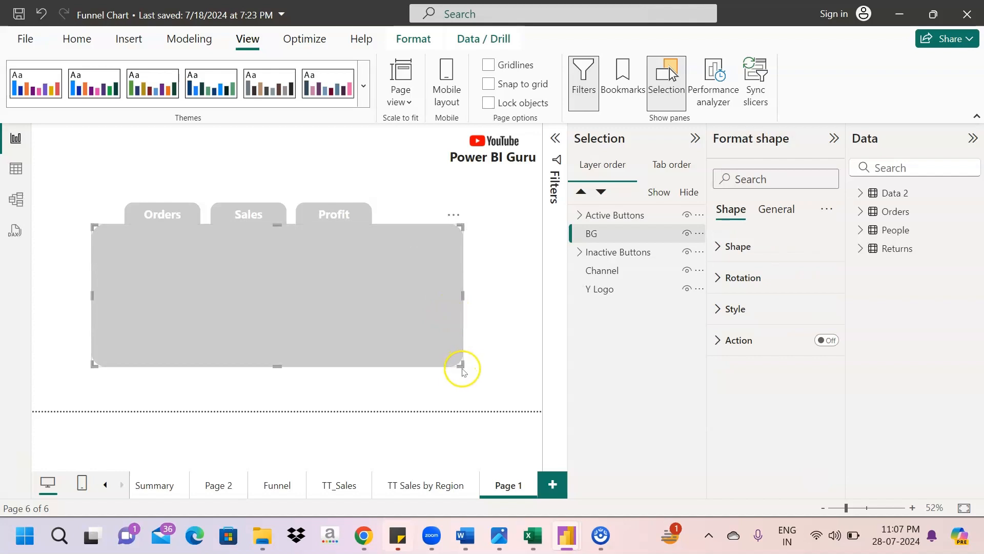
left_click(470, 370)
left_click(442, 353)
left_click_drag(463, 367, 494, 368)
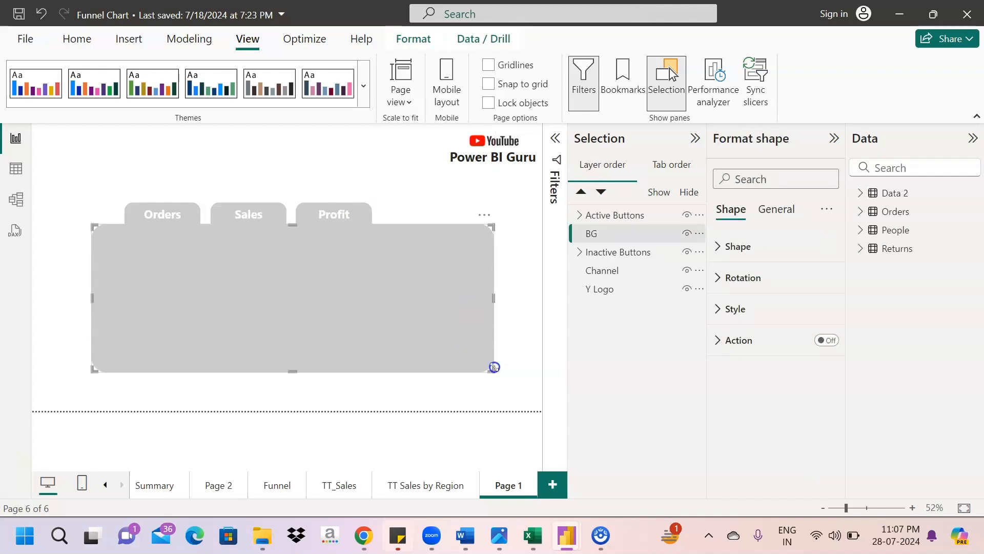
left_click(154, 171)
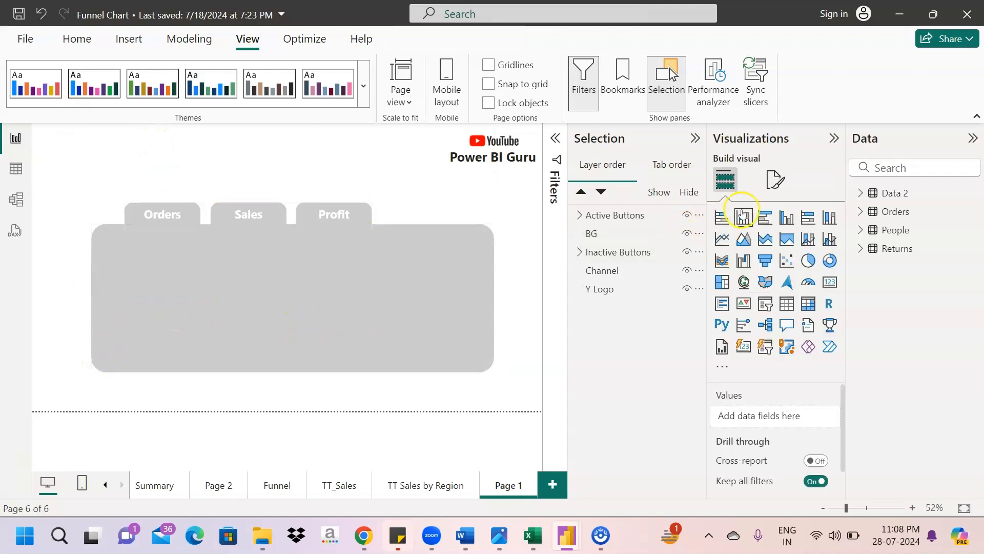
- Insert a clustered column chart and size and position it to fill most of the gray panel below the tabs
left_click(788, 218)
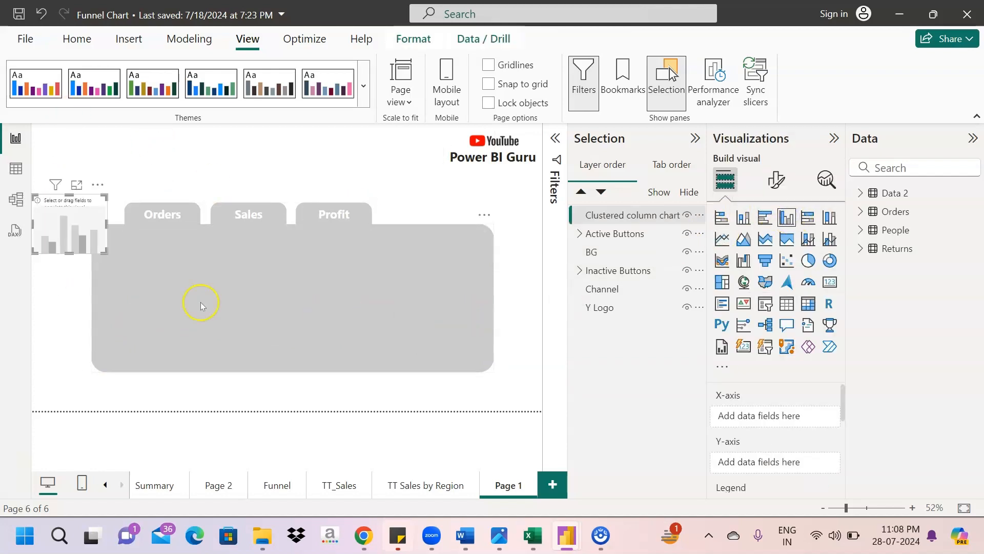
left_click_drag(64, 240, 156, 279)
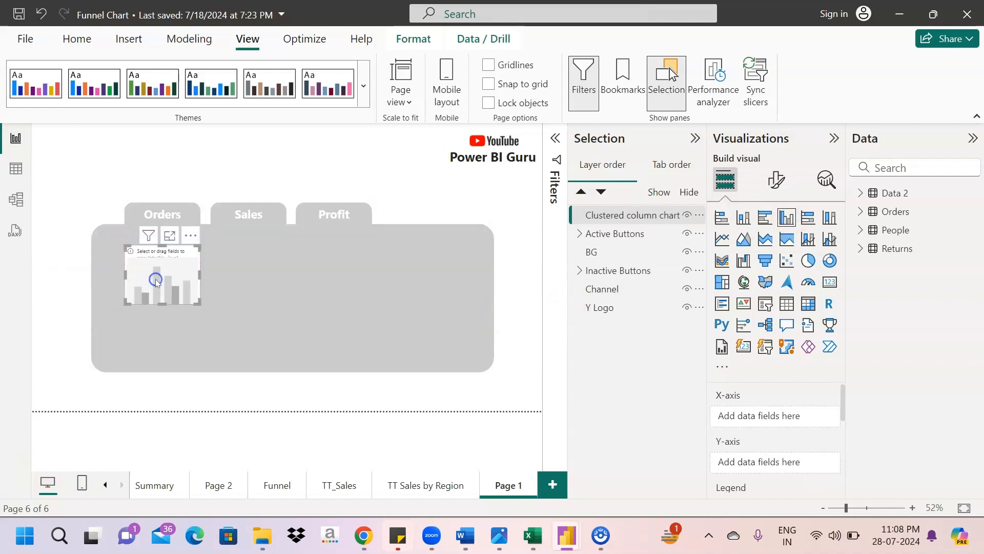
left_click_drag(199, 304, 464, 362)
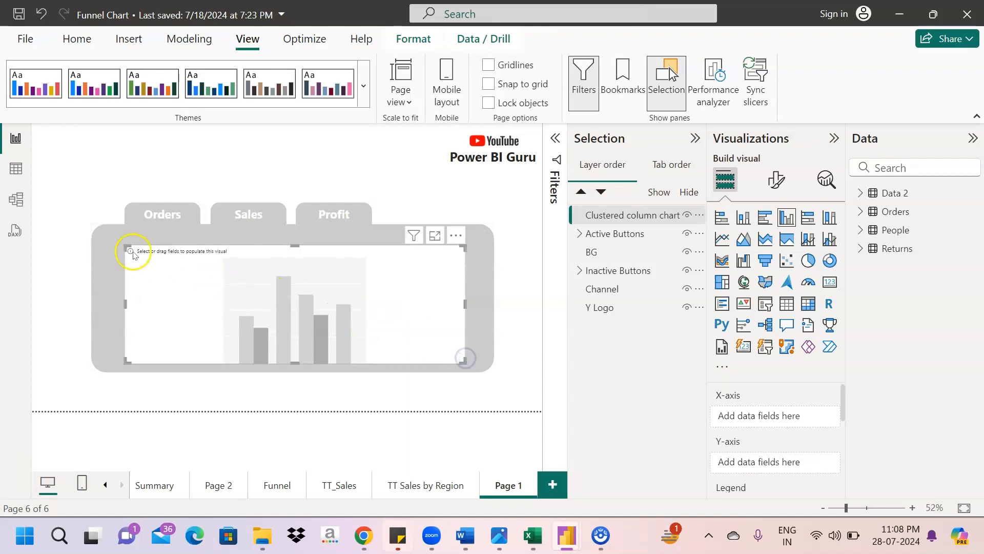
left_click_drag(128, 248, 121, 246)
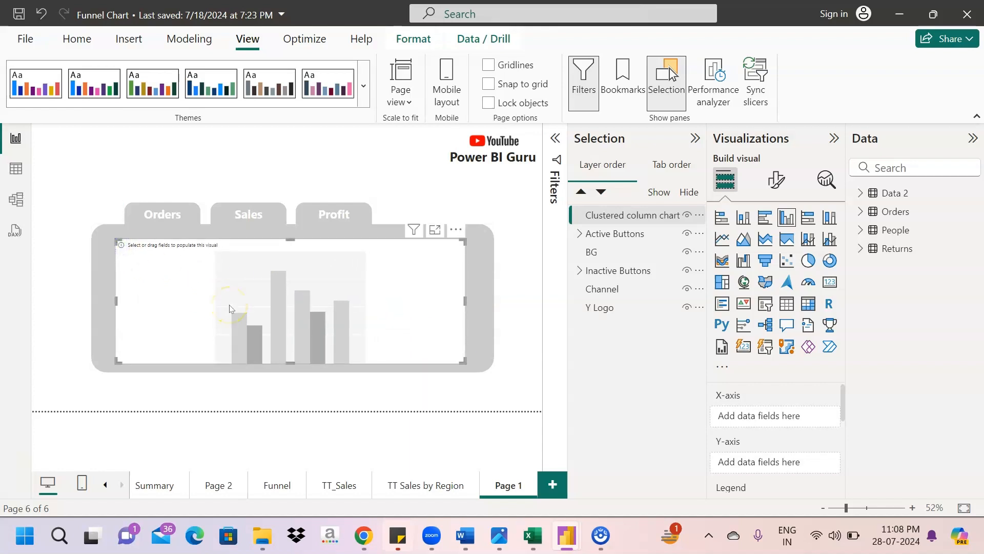
left_click_drag(229, 304, 238, 302)
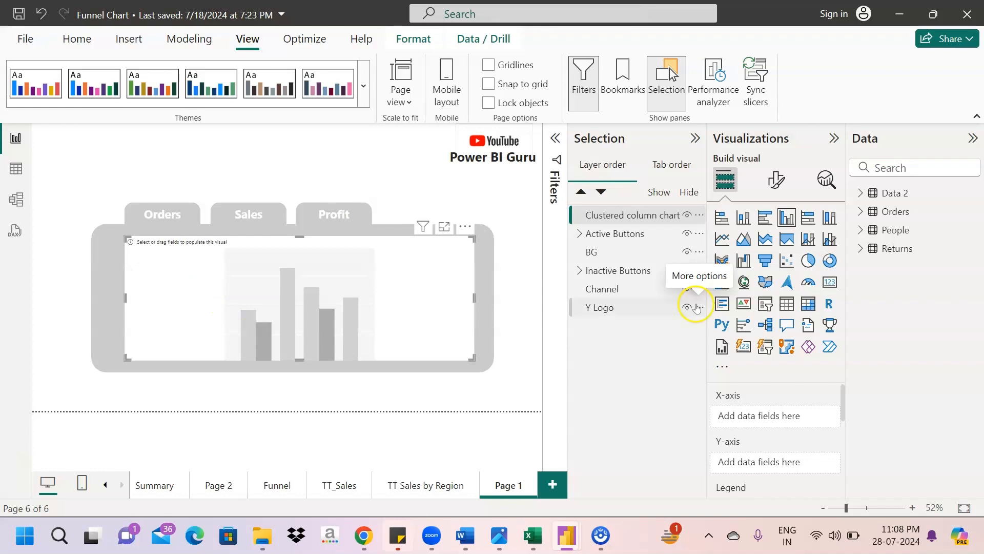
- Plot Quantity by Sub-Category from the Orders table in the column chart and rename the Y-axis field as "Quantity"
left_click(864, 212)
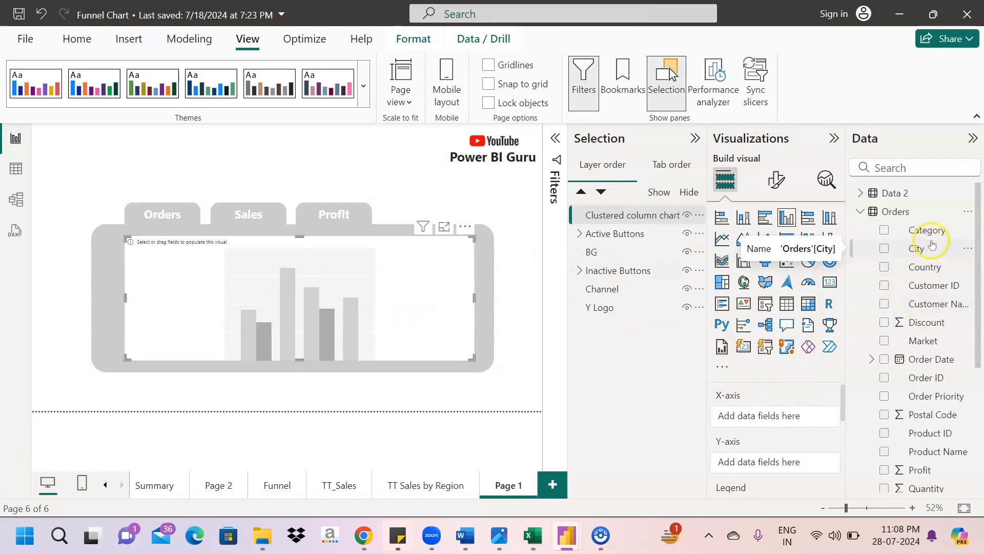
scroll(929, 417, "down", 5)
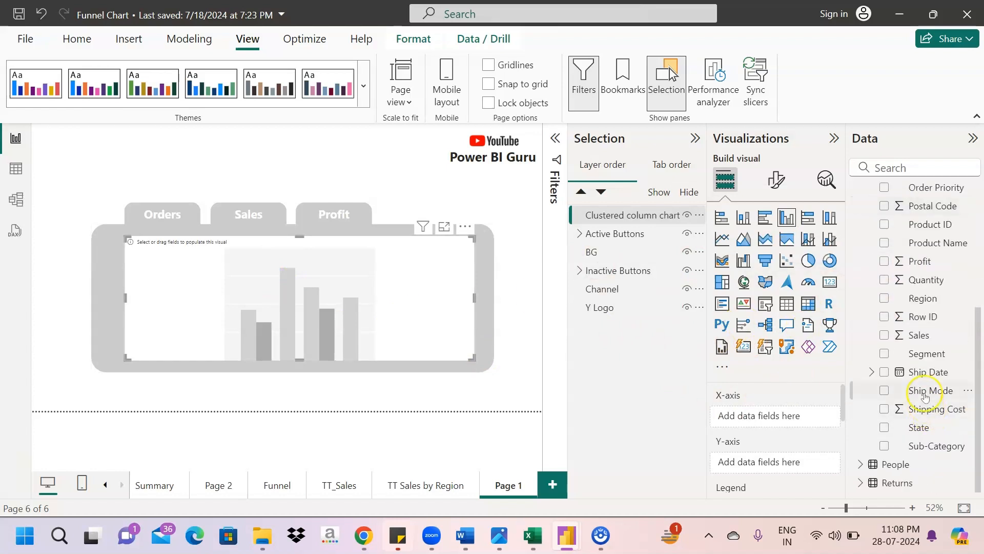
left_click_drag(939, 444, 800, 416)
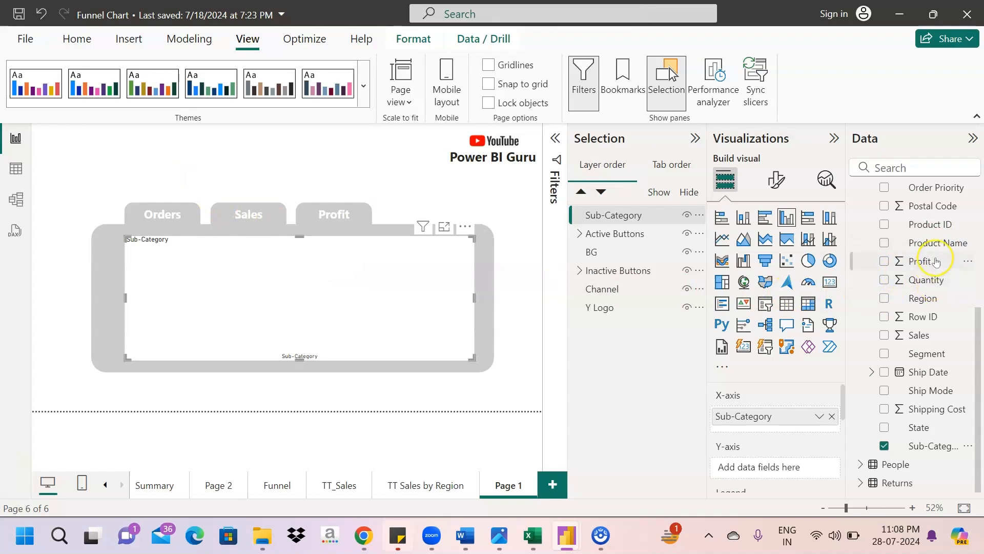
mouse_move(939, 284)
left_mouse_down()
mouse_move(859, 303)
mouse_move(801, 420)
mouse_move(805, 473)
mouse_move(795, 468)
left_mouse_up()
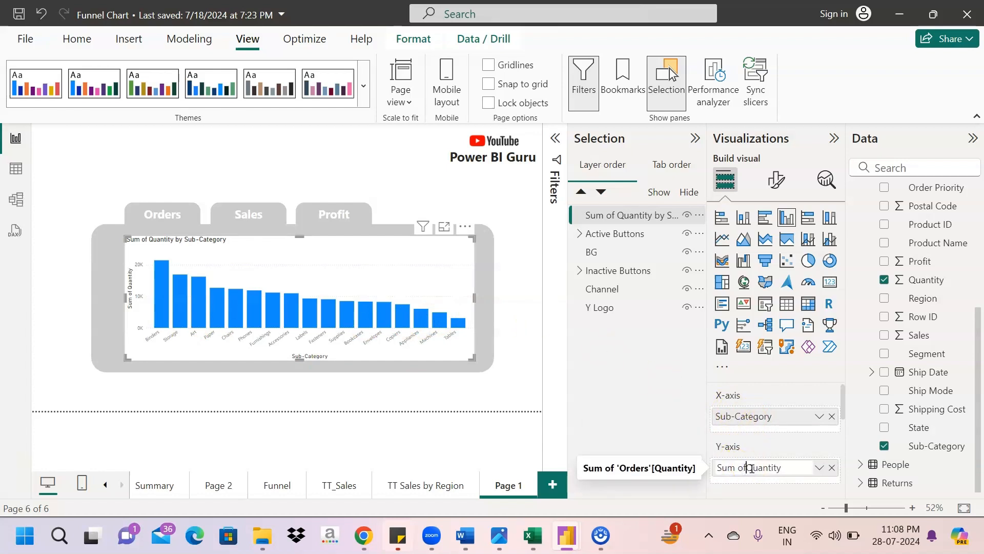
key("Return")
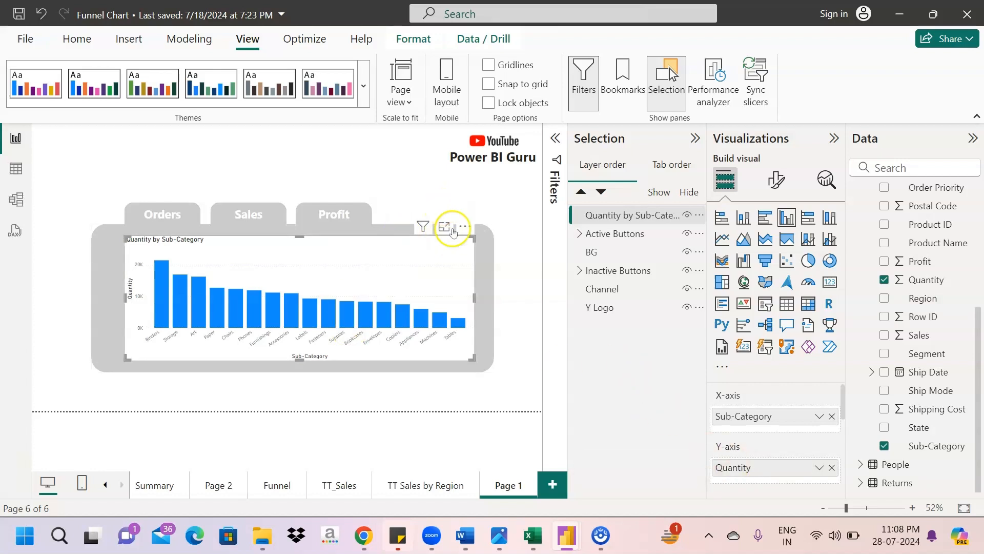
- Turn off the background of the Quantity by Sub-Category chart
left_click(777, 182)
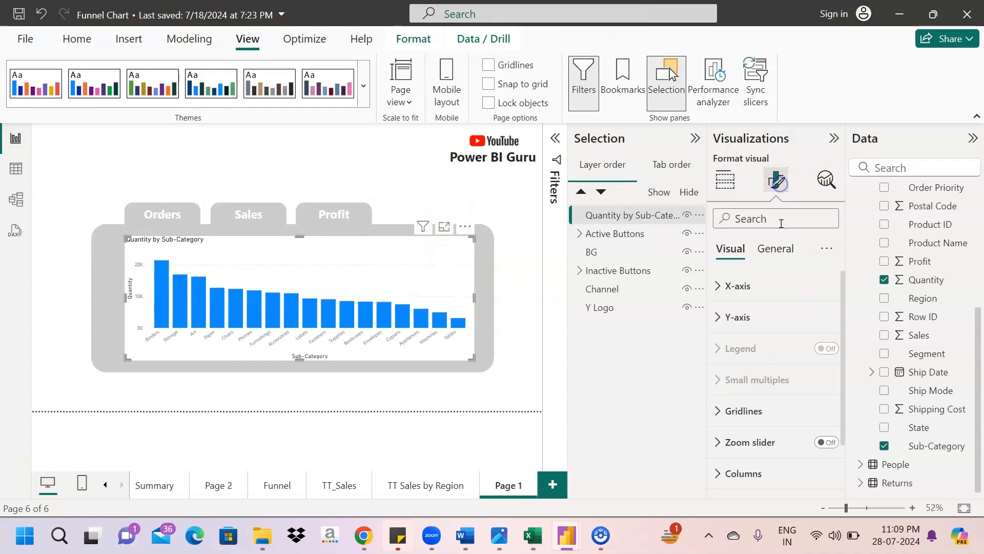
left_click(769, 251)
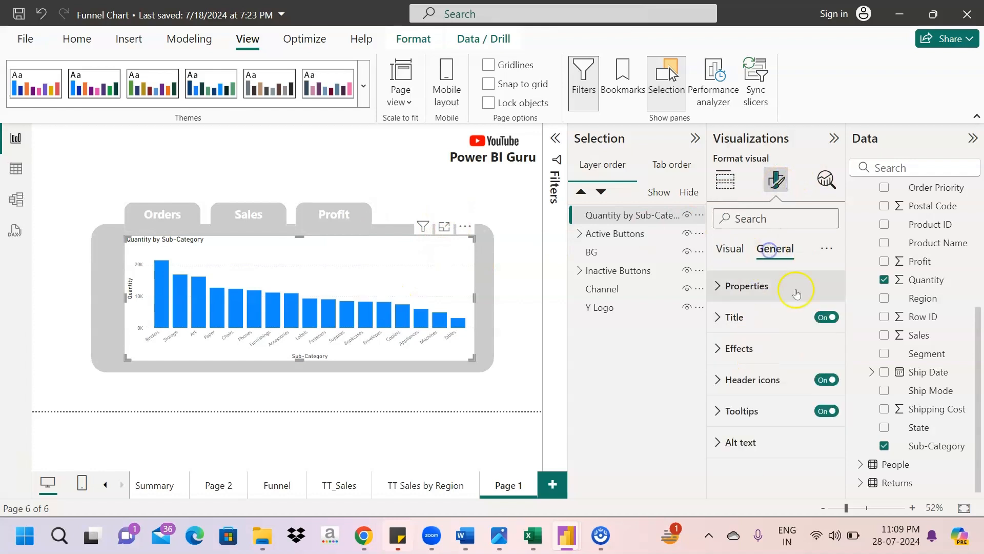
left_click(753, 348)
scroll(776, 349, "down", 2)
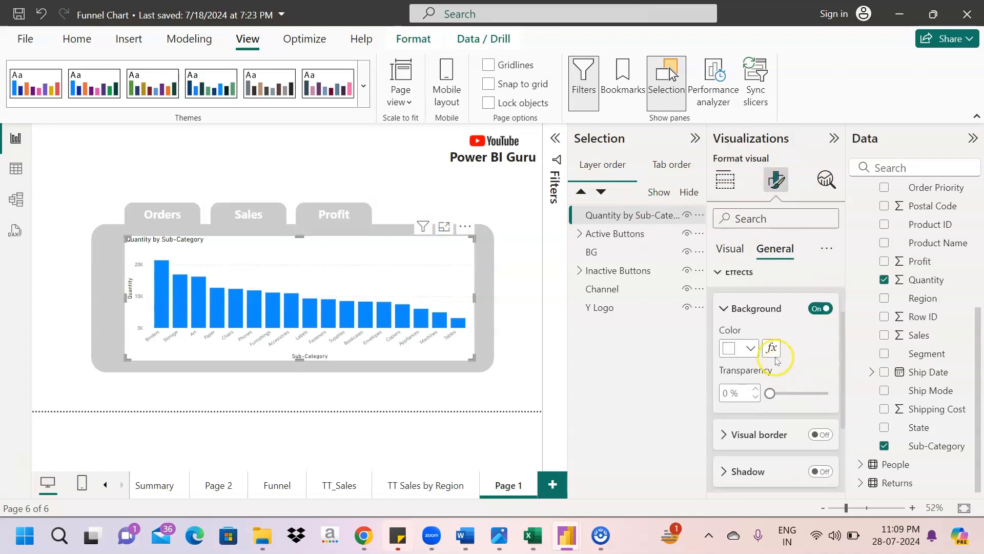
left_click(819, 309)
left_click(510, 200)
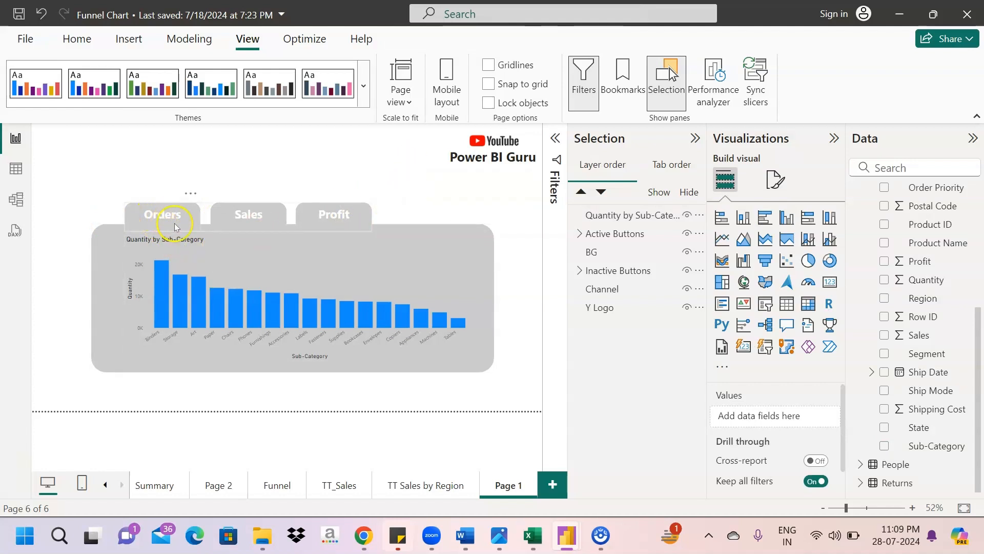
- Duplicate the Quantity by Sub-Category chart and move the copy lower so it partly overlaps the original
left_click(210, 263)
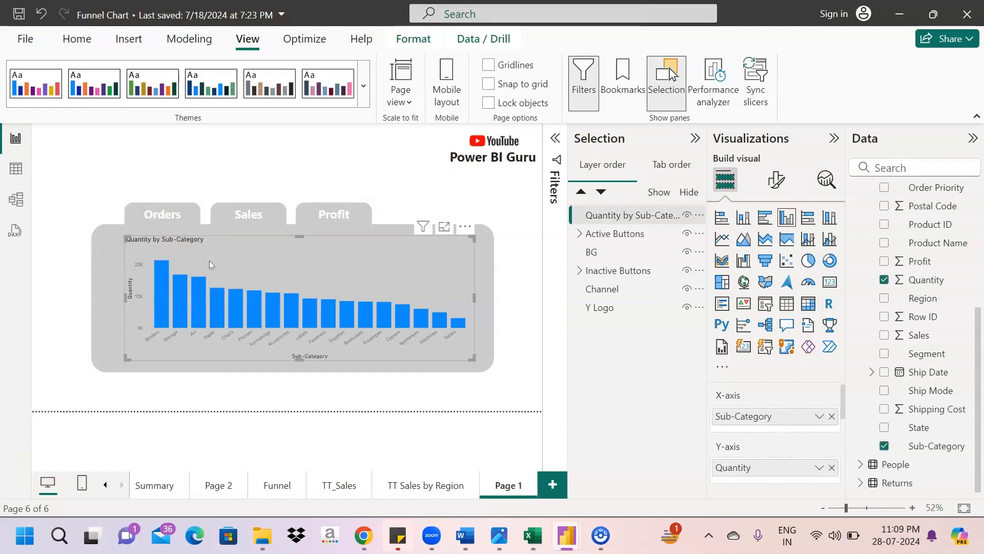
key("ctrl+c")
key("ctrl+v")
left_click_drag(209, 261, 201, 311)
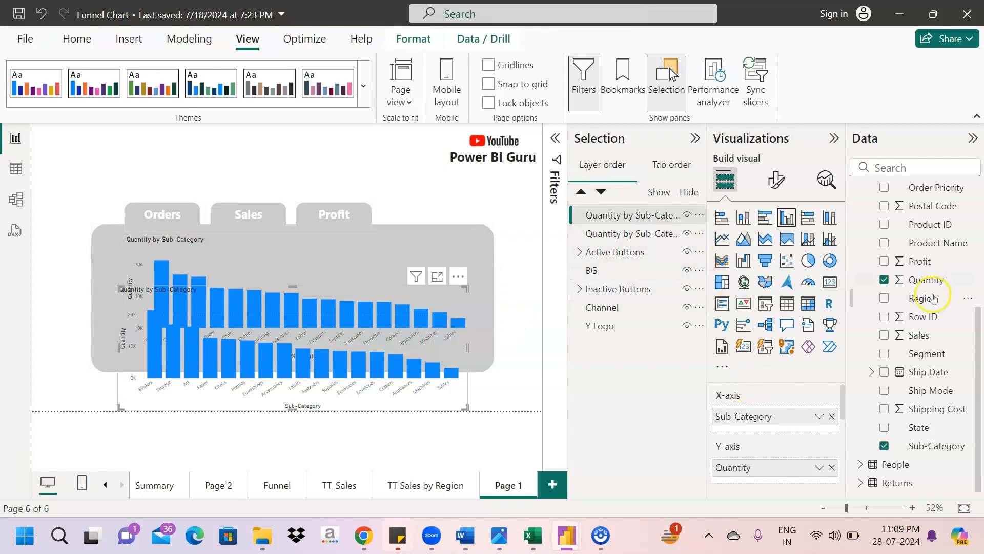
- Replace Quantity with Sales on the copied chart's Y-axis and rename the field as "Sales"
left_click(832, 468)
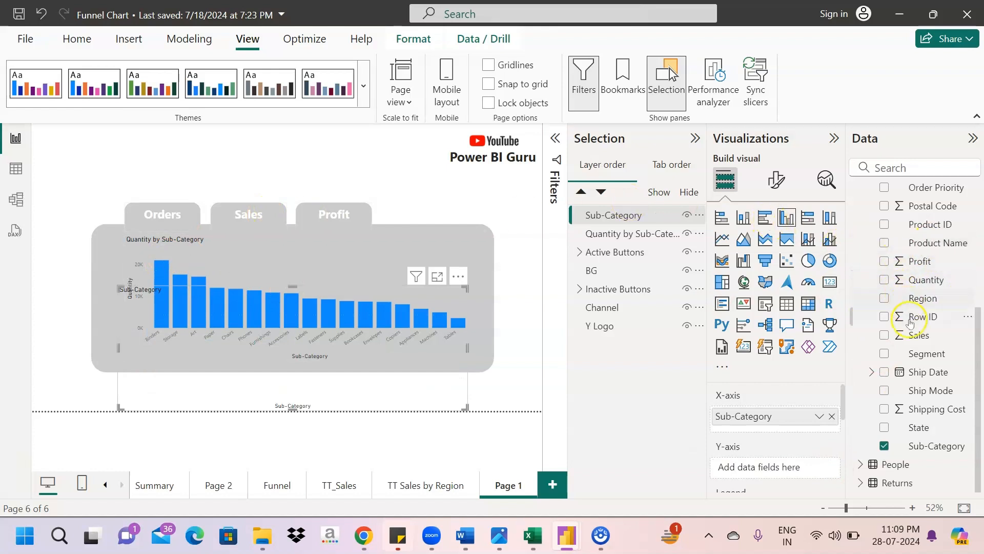
left_click_drag(917, 342, 788, 471)
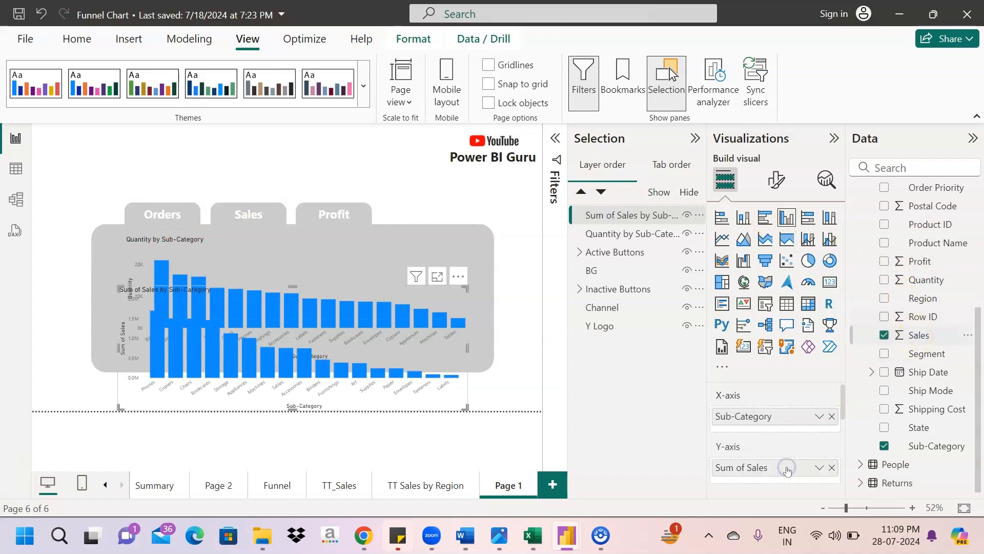
double_click(750, 465)
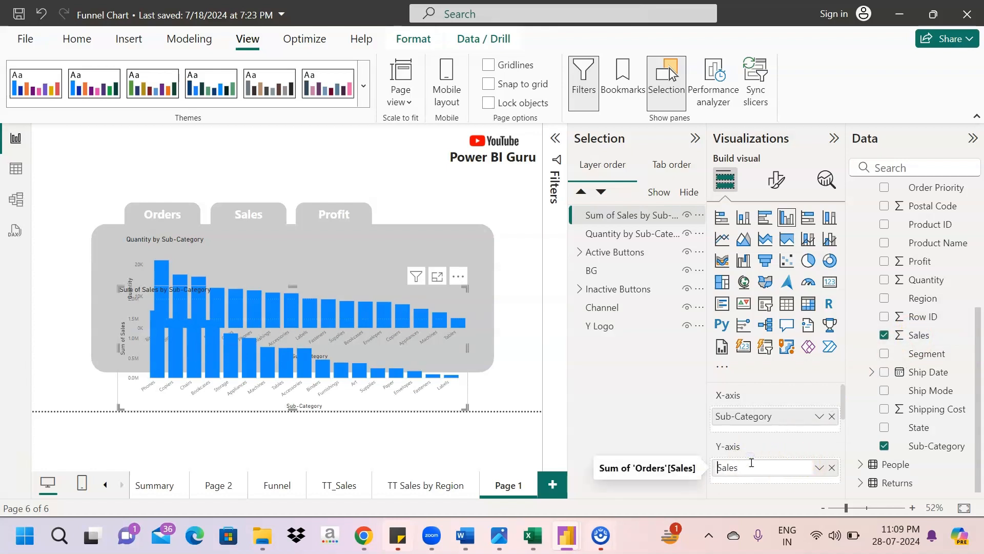
key("Return")
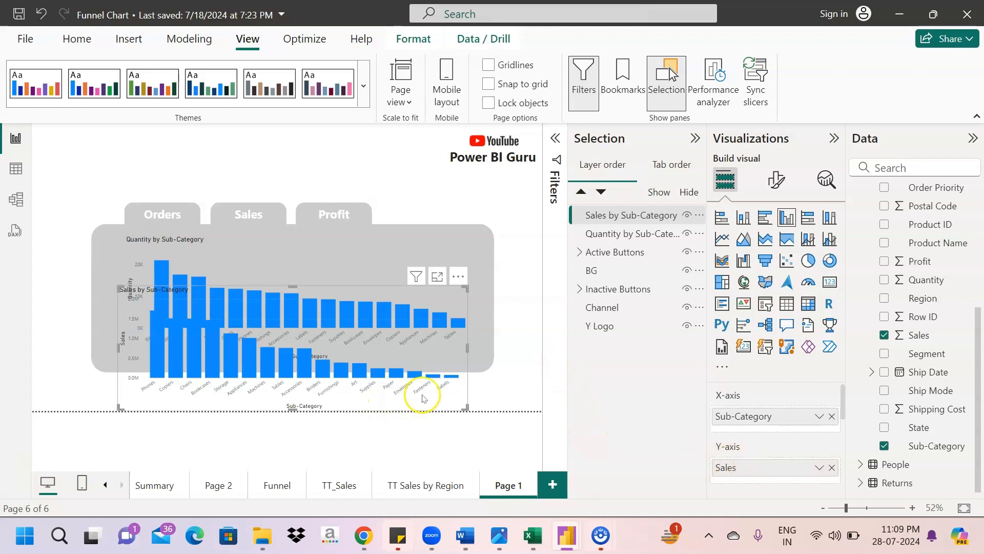
- Change the column color of the Sales by Sub-Category chart to purple
left_click(778, 182)
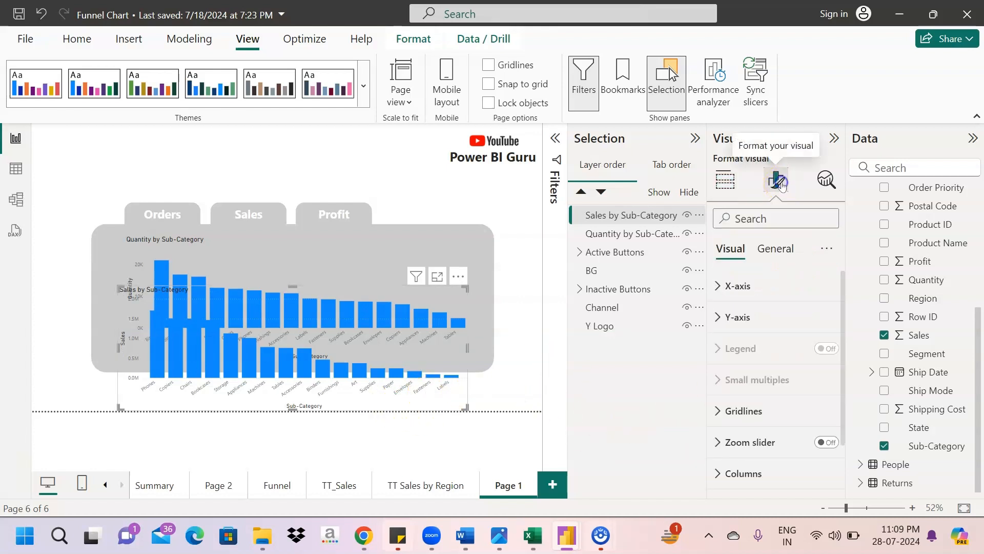
scroll(774, 352, "down", 2)
left_click(744, 413)
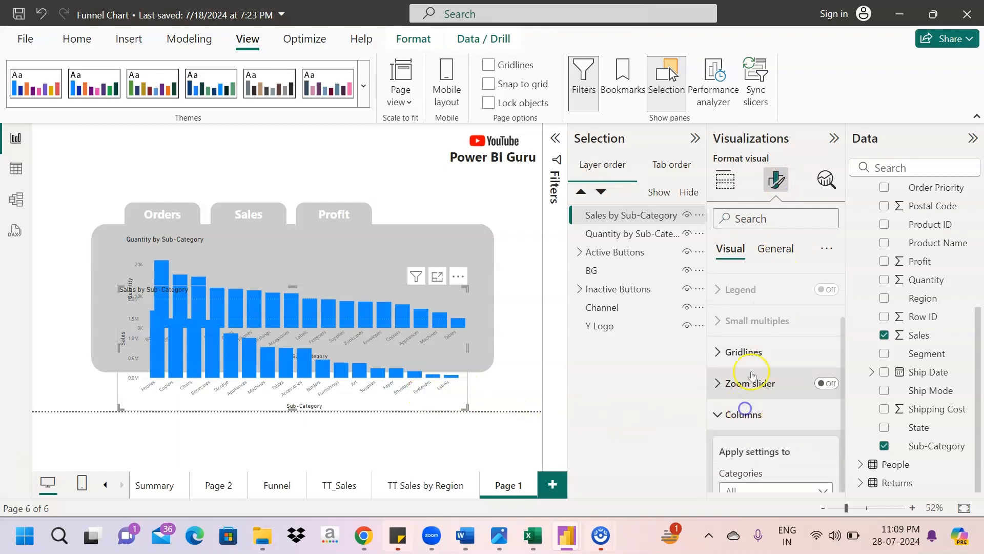
scroll(749, 388, "down", 5)
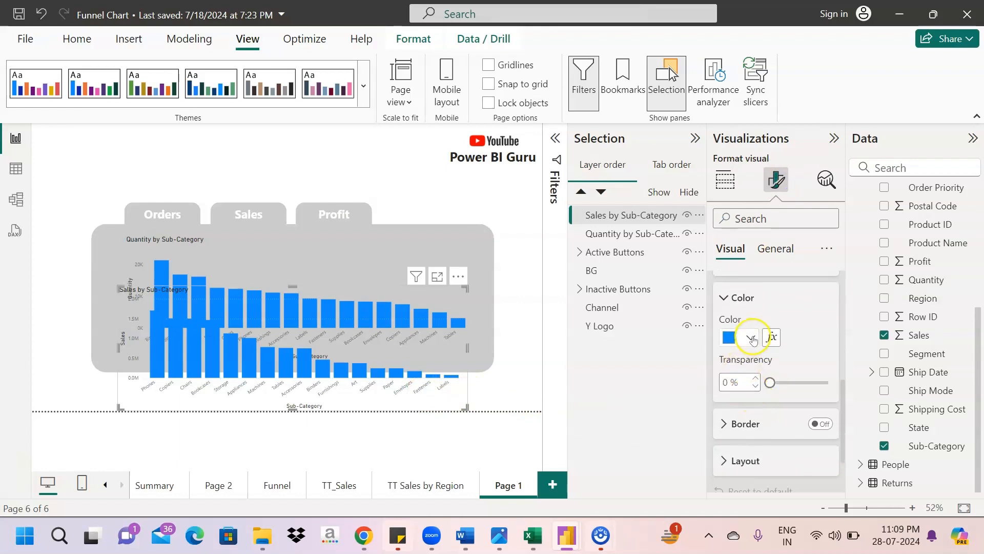
left_click(751, 338)
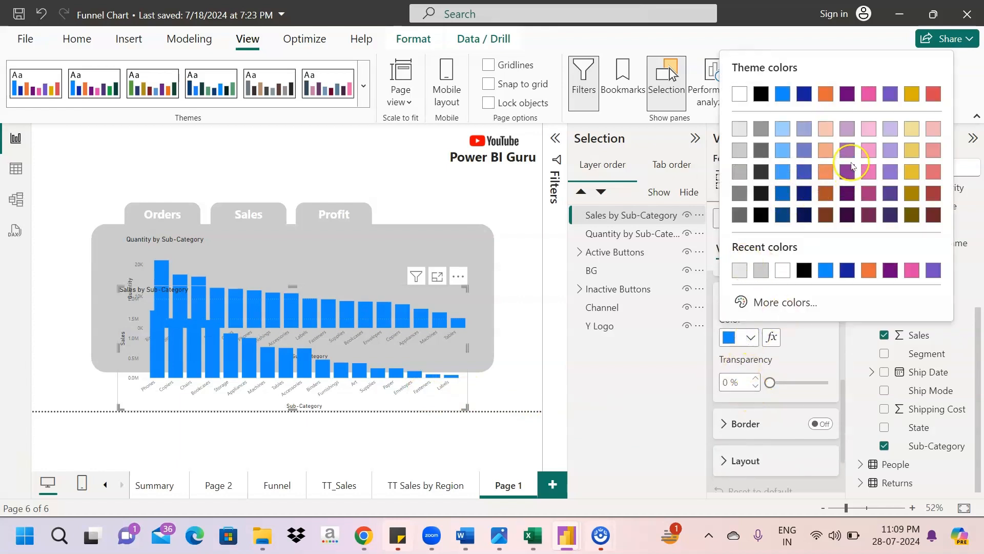
left_click(849, 170)
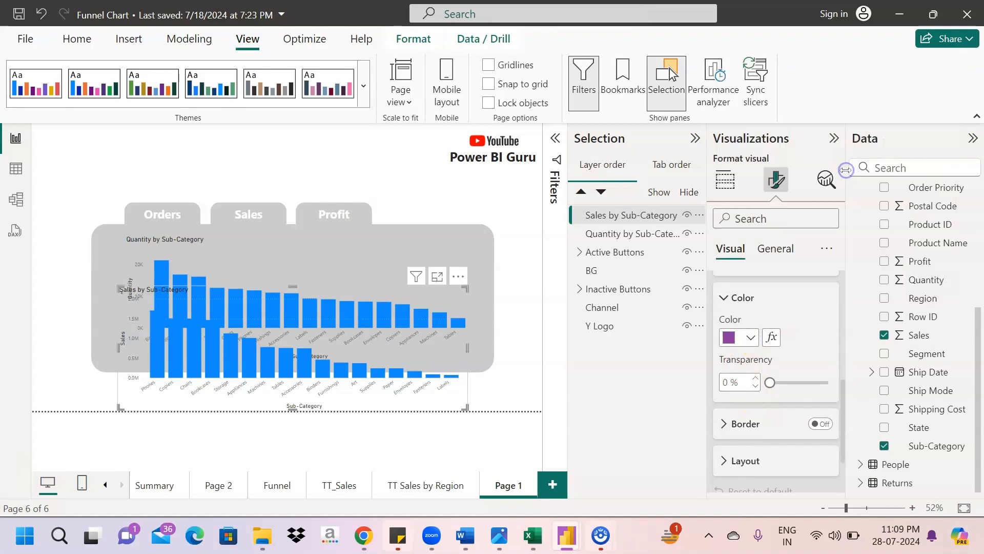
left_click(505, 261)
- Duplicate the Sales chart above the gray panel and plot Profit on the copy's Y-axis instead, renaming the field as "Profit"
left_click(318, 352)
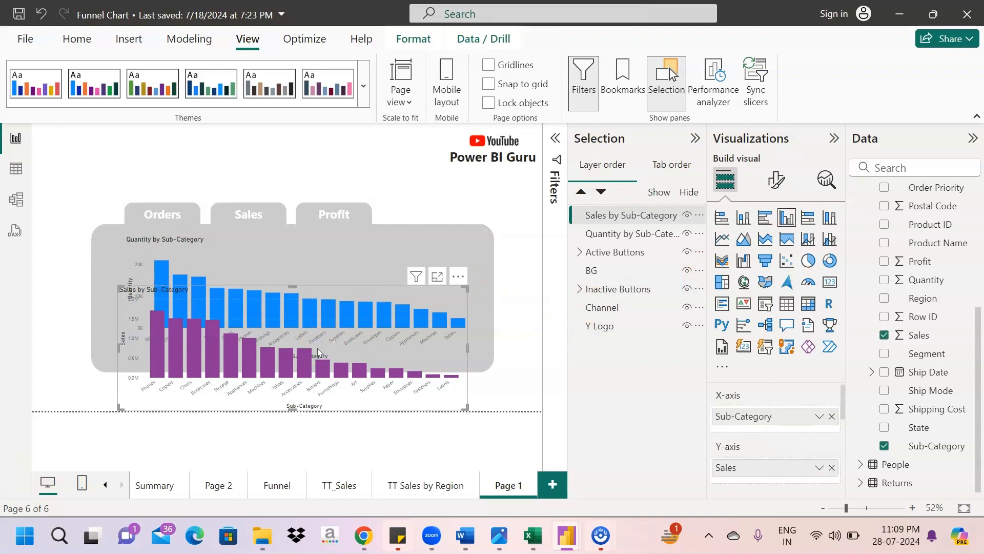
left_click_drag(318, 352, 260, 212)
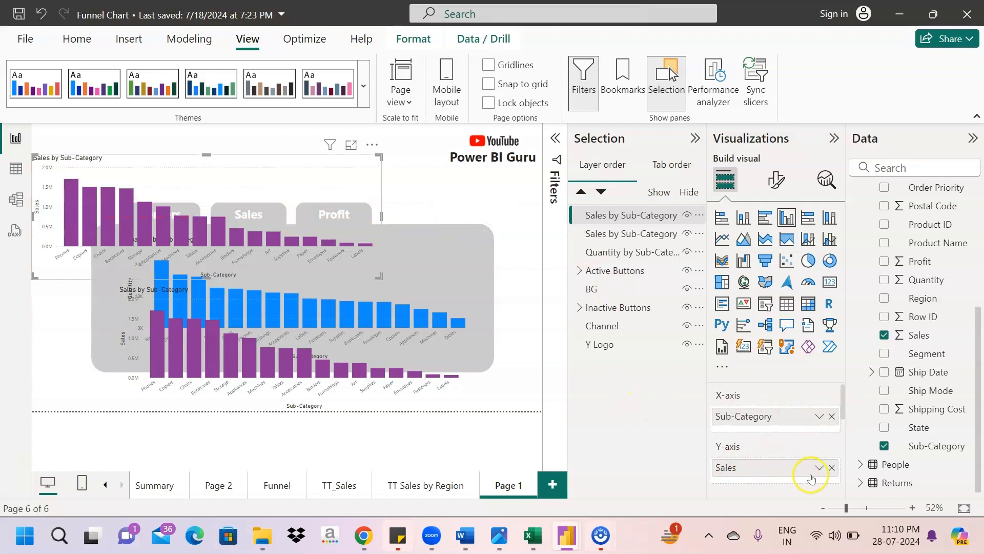
left_click(833, 470)
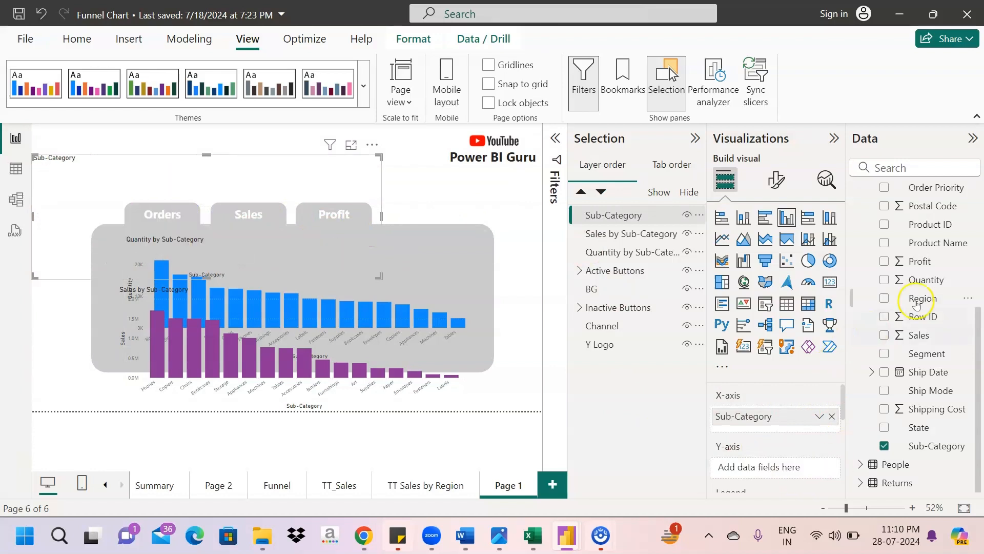
left_click_drag(898, 302, 798, 464)
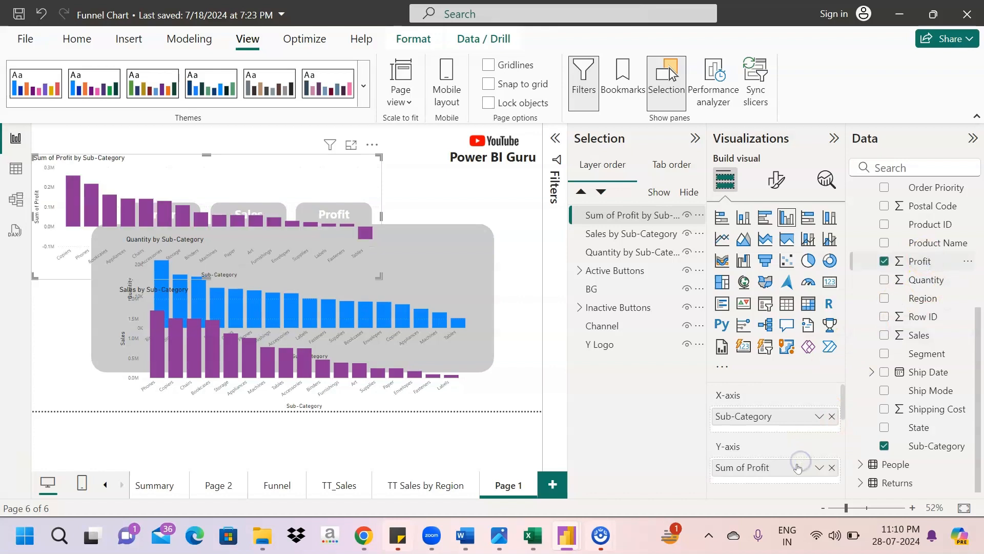
double_click(749, 467)
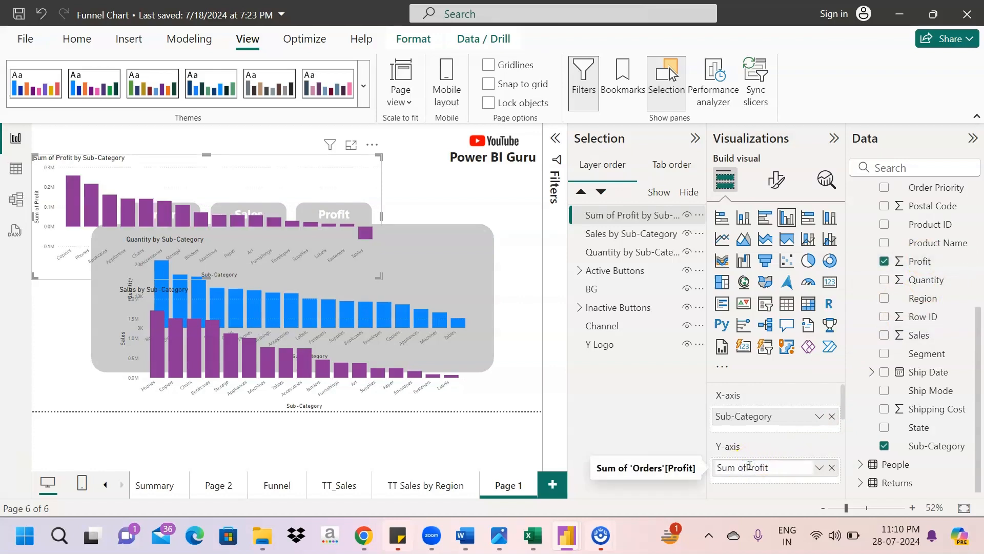
type("Profit")
key("Return")
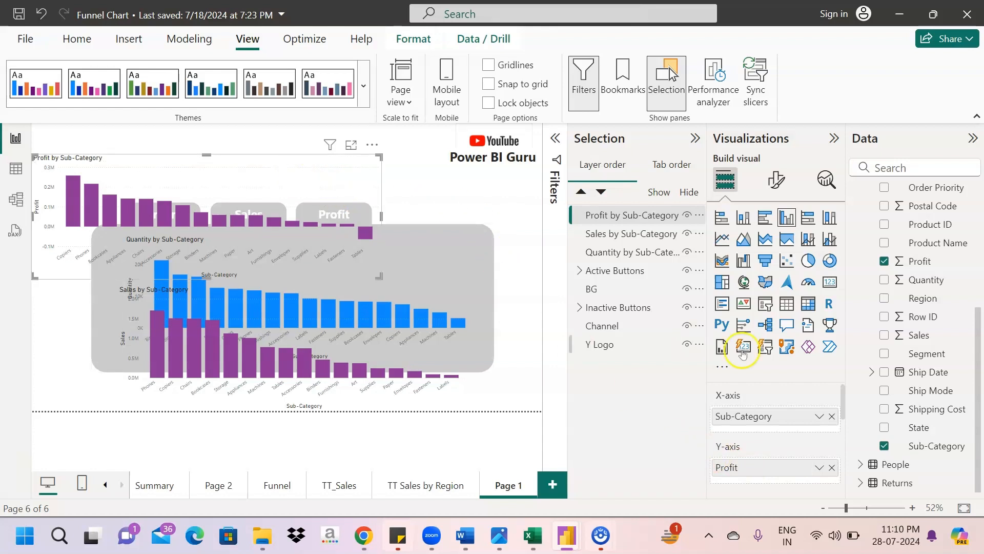
- Change the column color of the Profit by Sub-Category chart to a dark violet shade
left_click(776, 181)
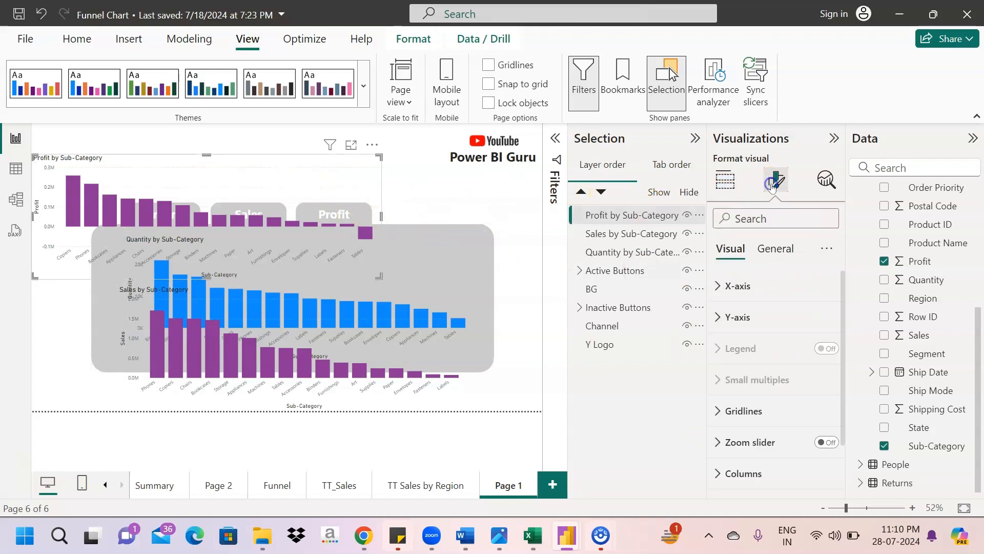
scroll(749, 364, "down", 2)
left_click(800, 413)
scroll(775, 410, "down", 3)
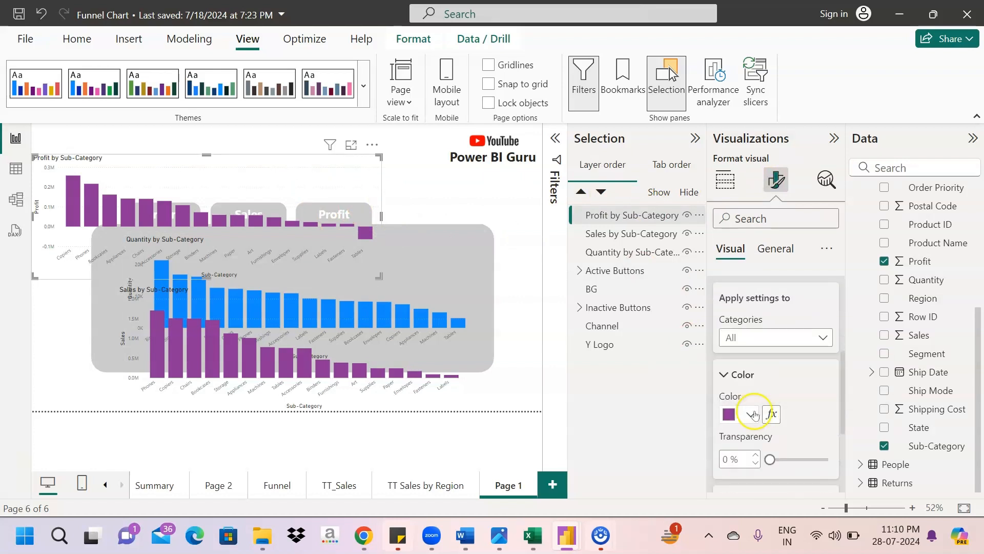
left_click(749, 415)
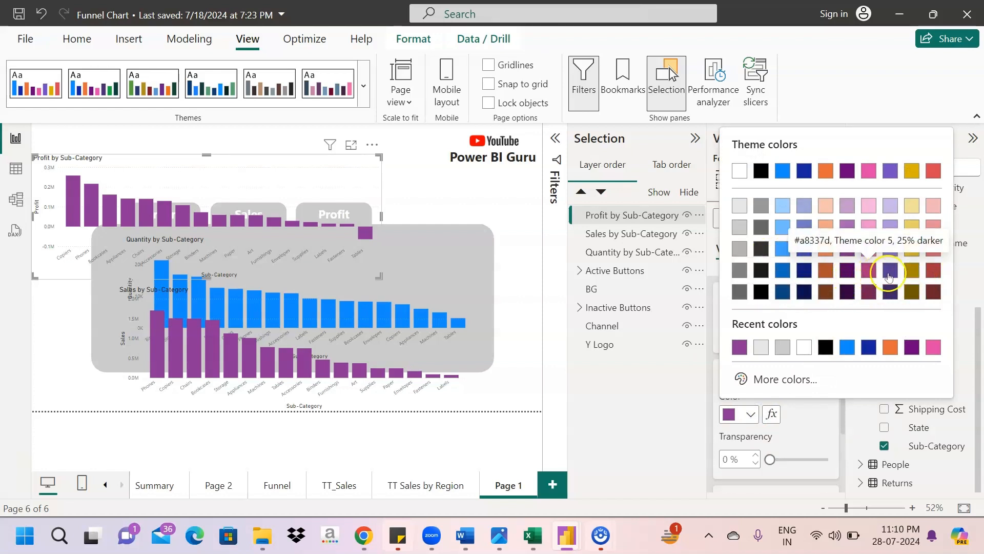
left_click(890, 275)
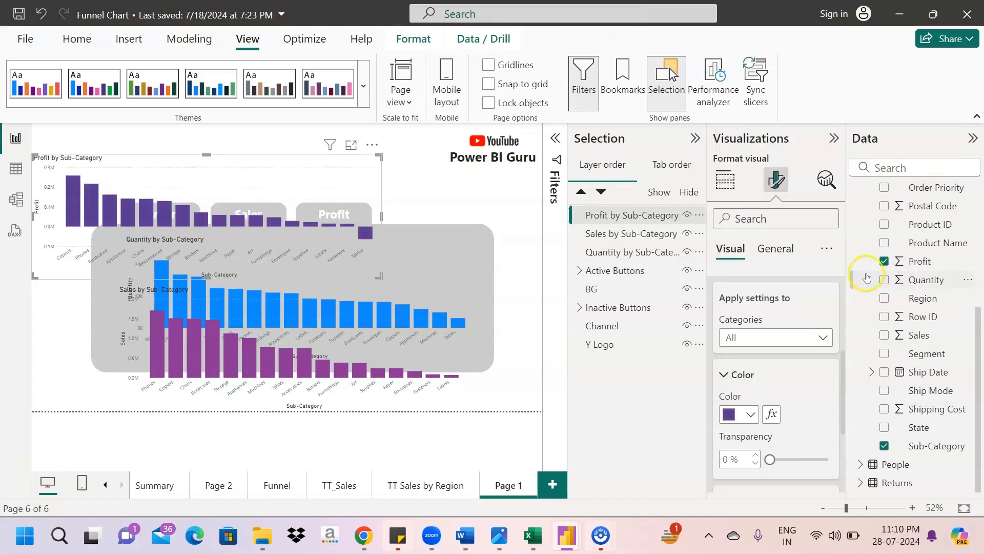
left_click(454, 200)
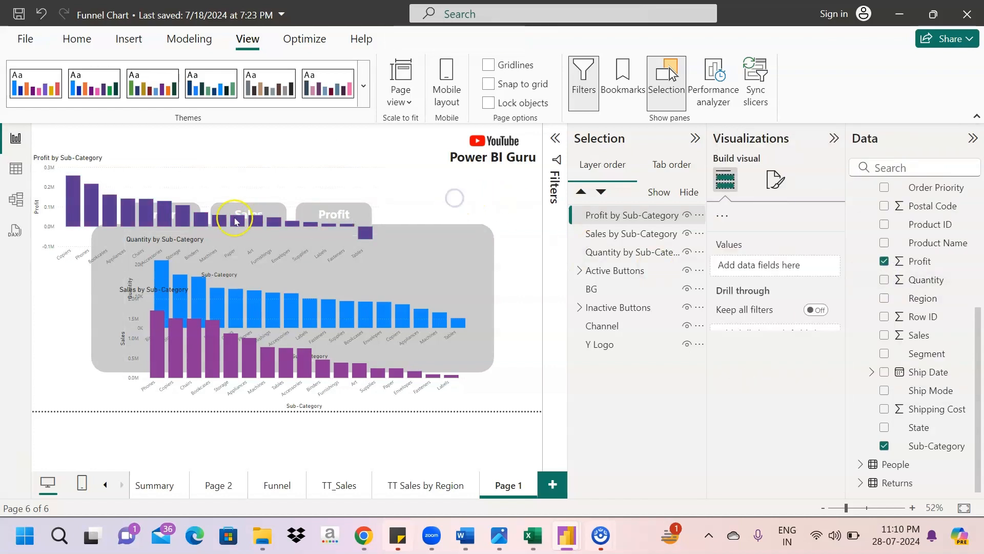
left_click(219, 182)
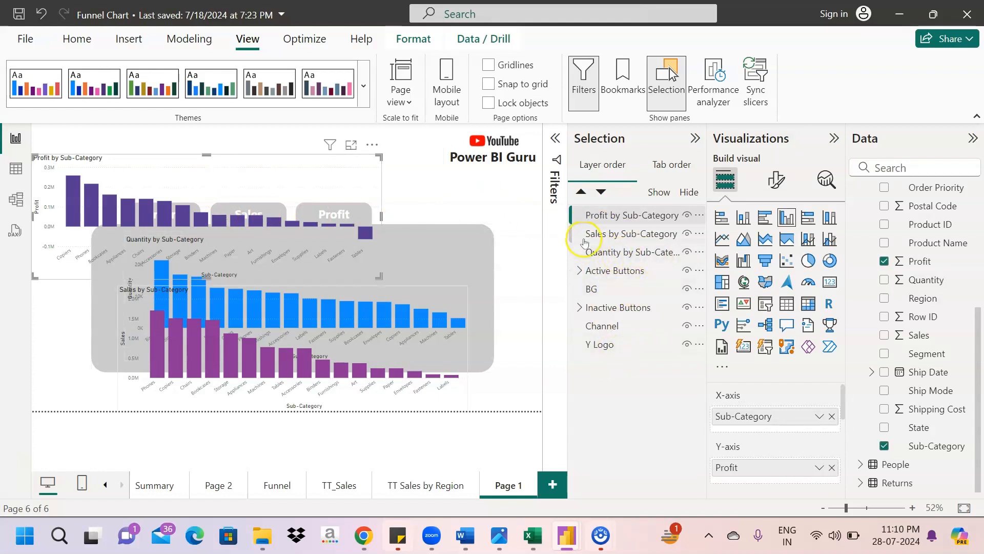
left_click(617, 235)
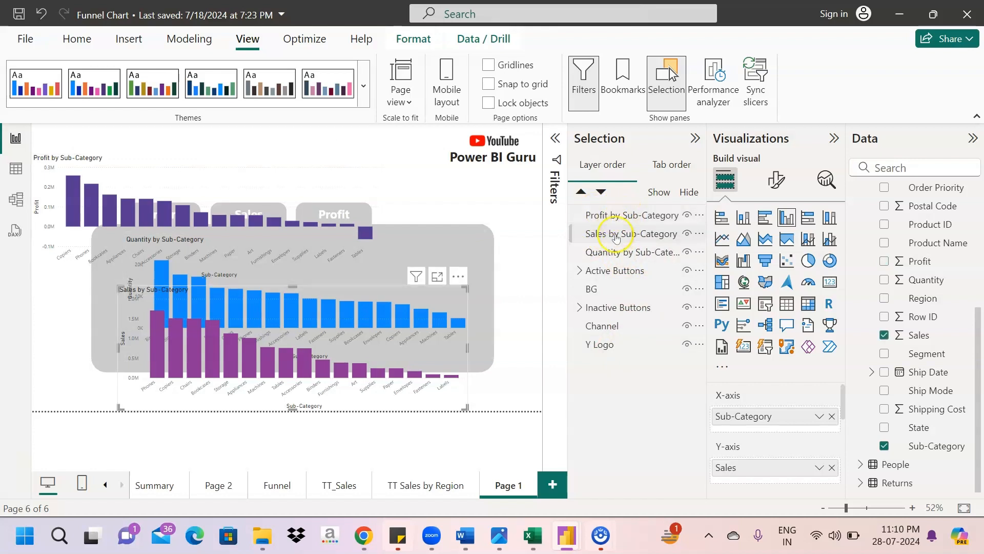
left_click(621, 253)
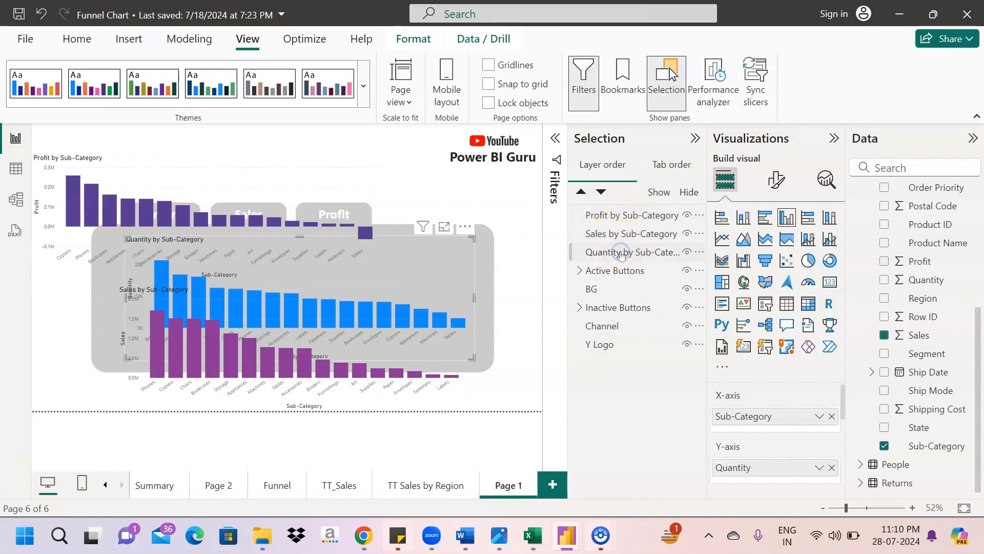
left_click(511, 216)
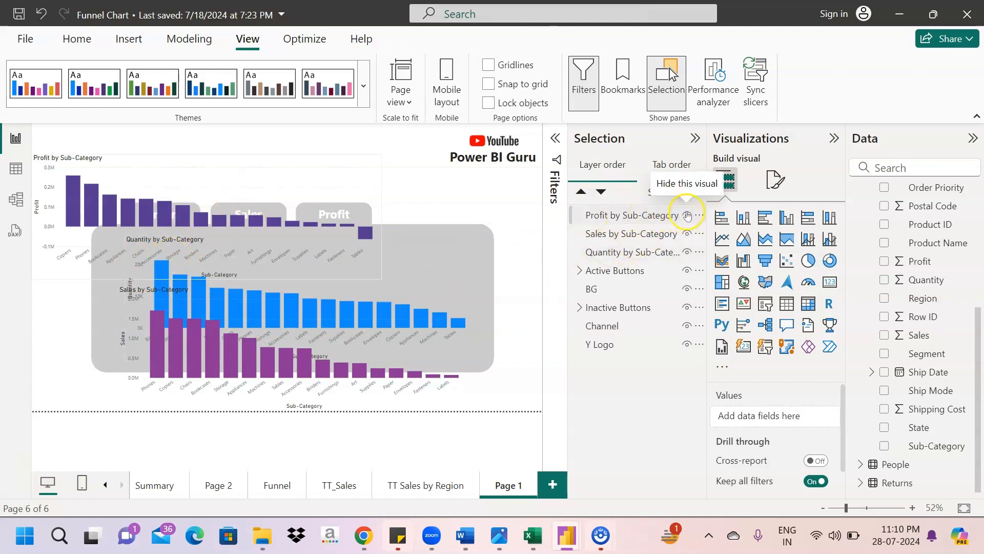
left_click(687, 216)
left_click(687, 216)
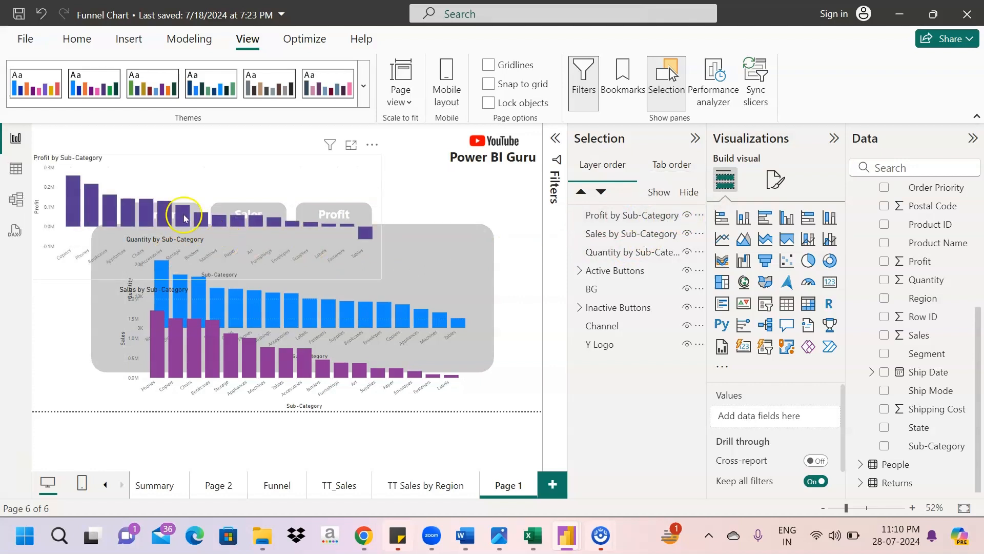
- Move the Profit and Sales charts onto the gray panel, aligned exactly over the Quantity by Sub-Category chart
left_click_drag(203, 256, 263, 293)
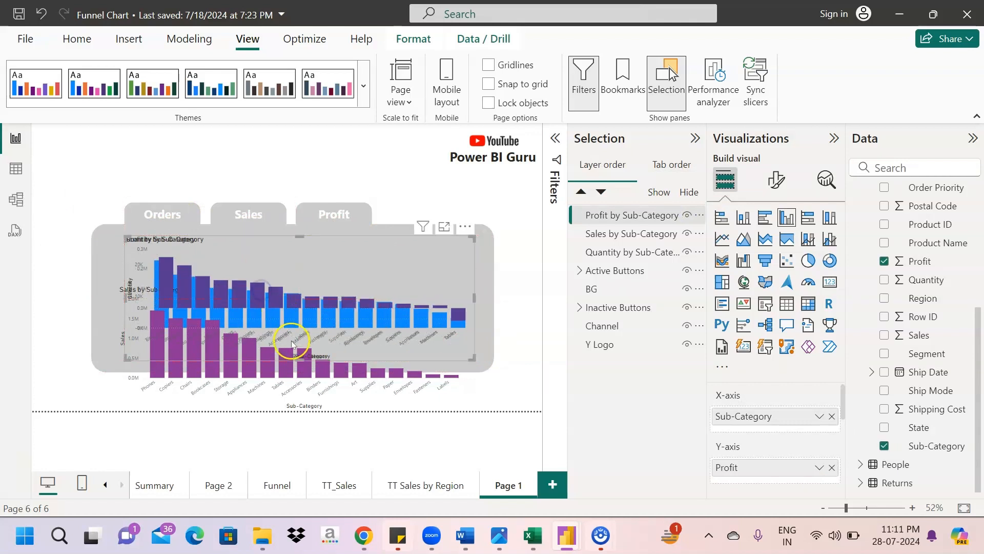
left_click(290, 377)
left_click_drag(291, 377, 302, 331)
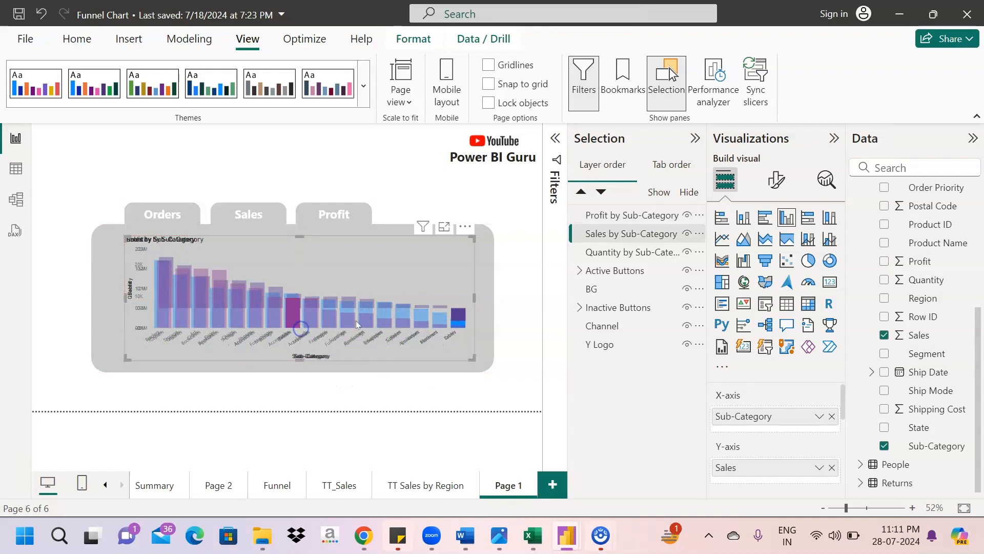
left_click(532, 302)
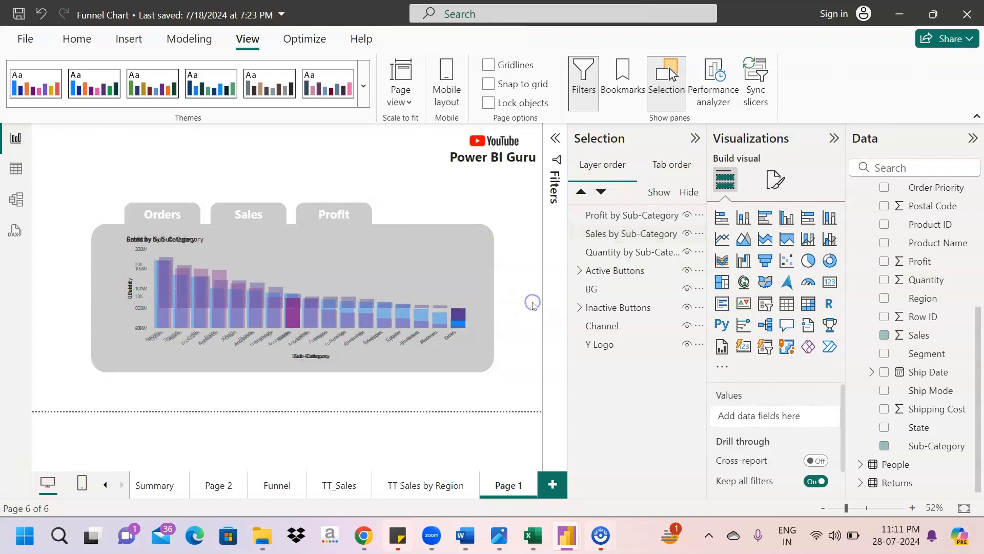
left_click(656, 218)
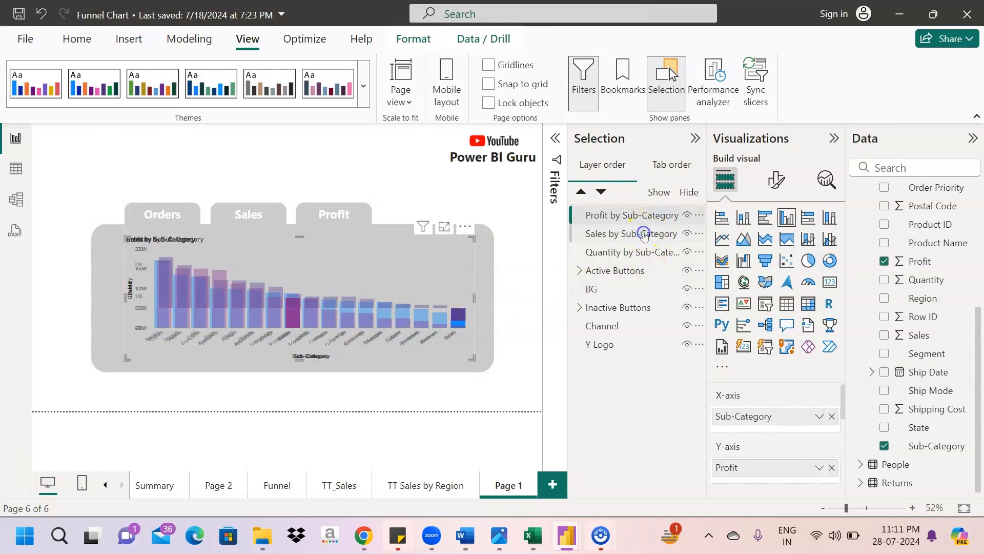
left_click(645, 234)
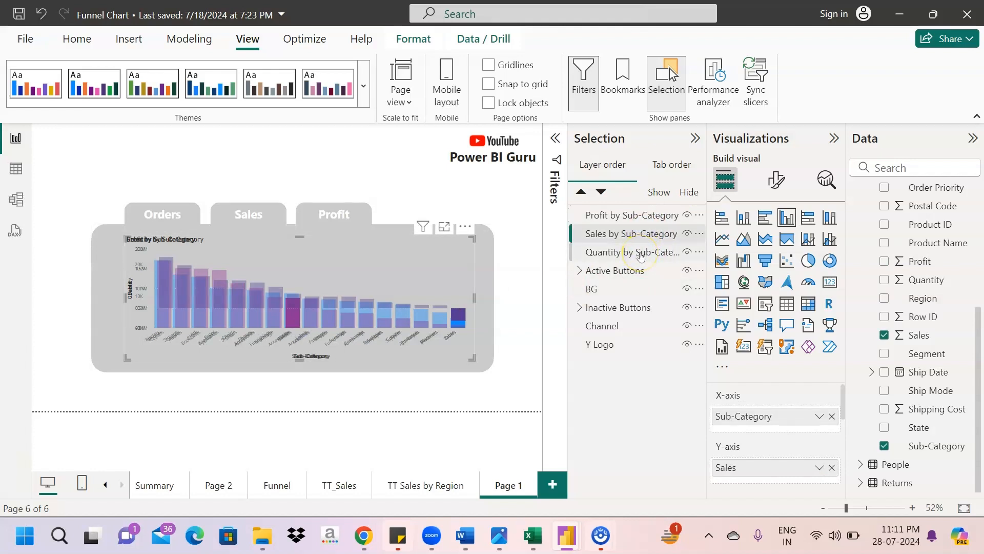
left_click(641, 253)
left_click(641, 238)
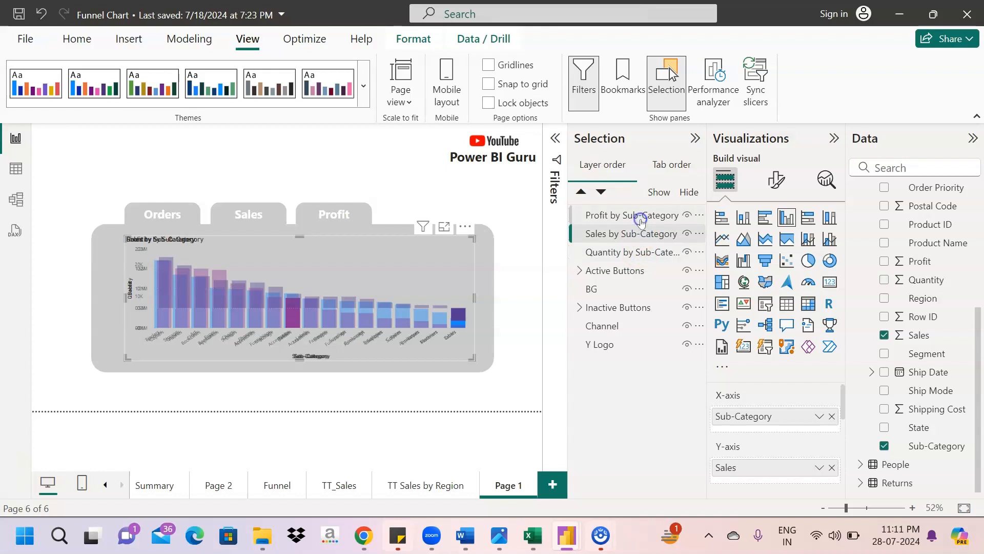
left_click(640, 222)
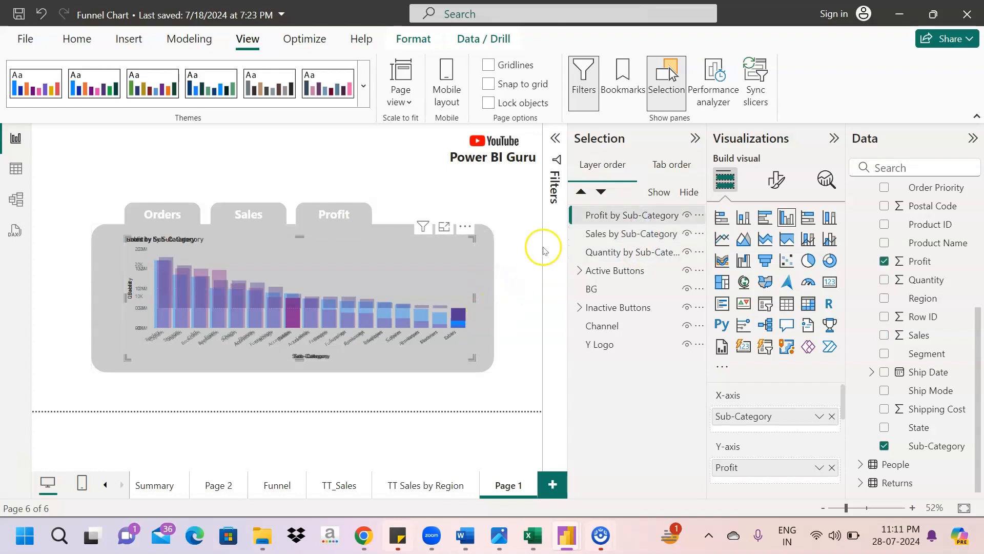
left_click(526, 248)
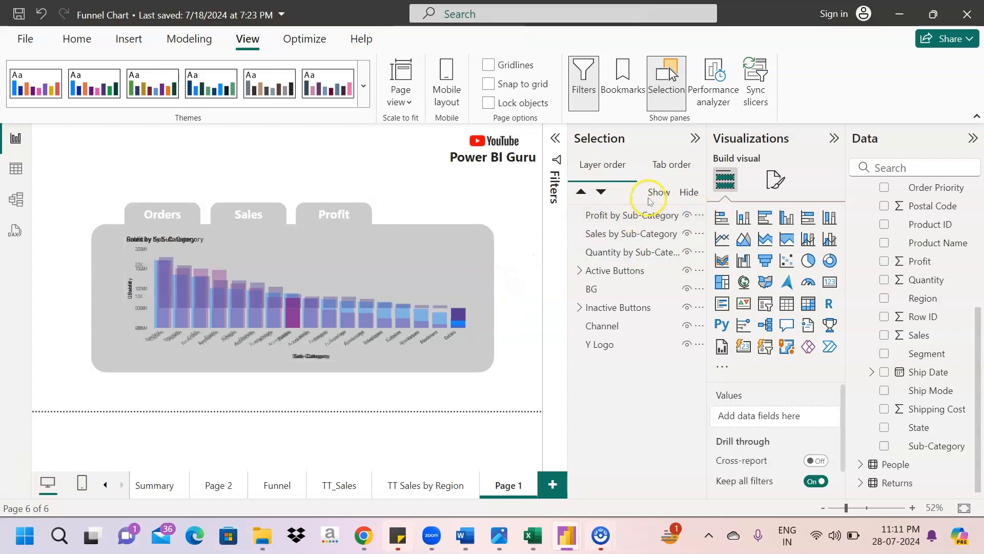
- Hide the Profit by Sub-Category and Sales by Sub-Category charts so only the Quantity chart shows on the gray panel
left_click(579, 214)
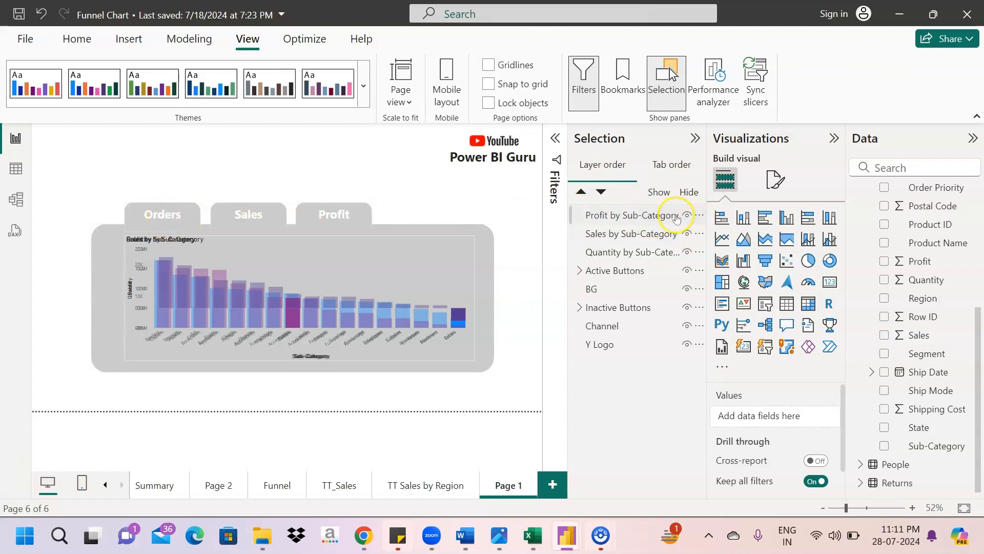
left_click(687, 234)
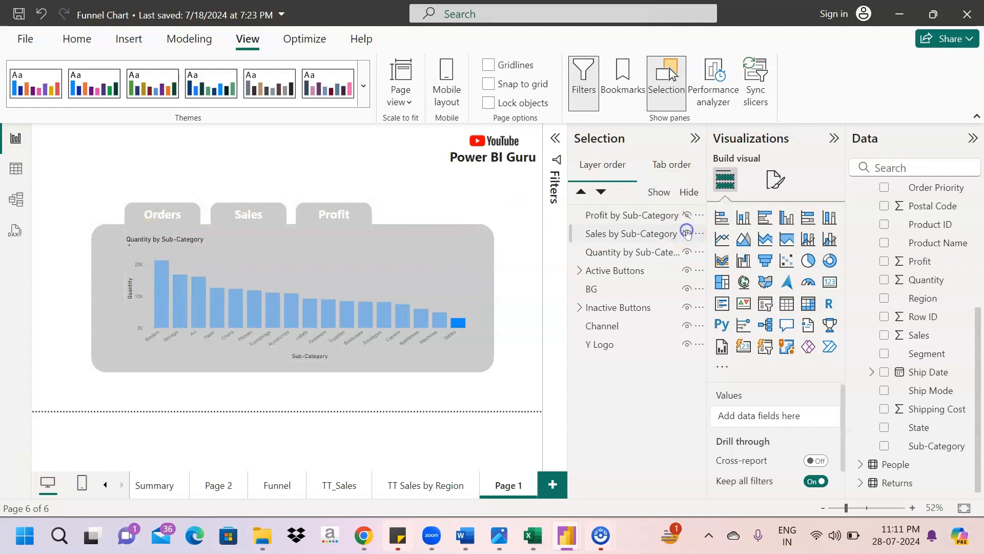
left_click(626, 250)
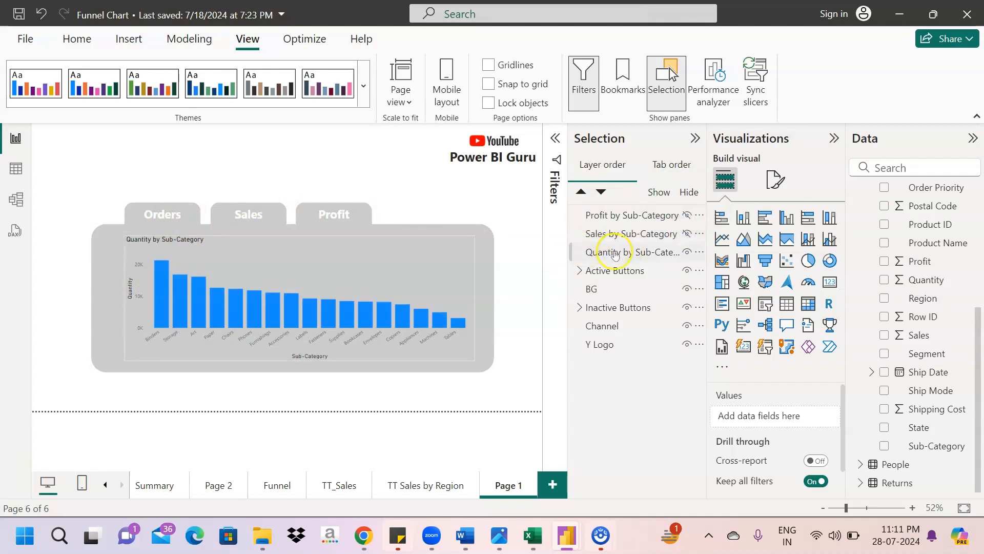
double_click(624, 252)
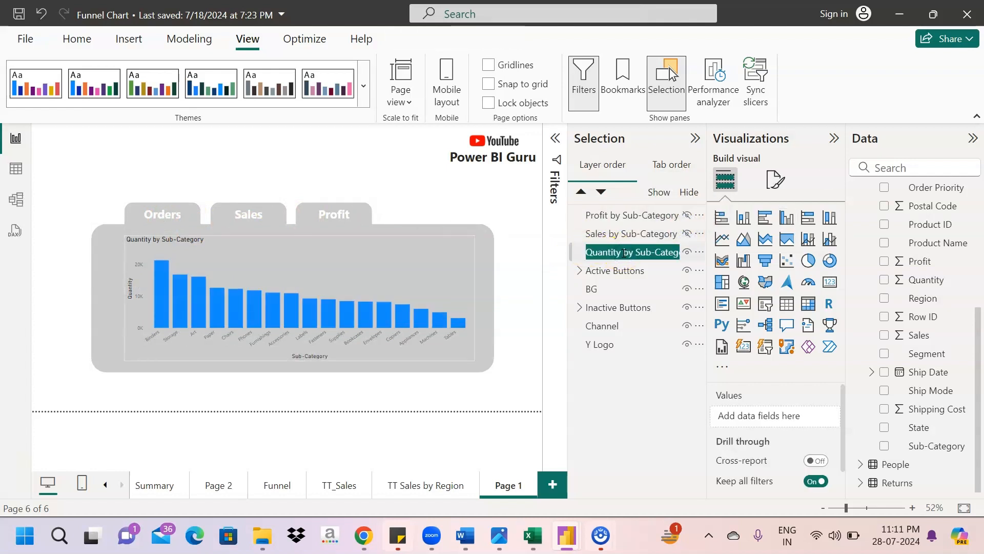
left_click(520, 234)
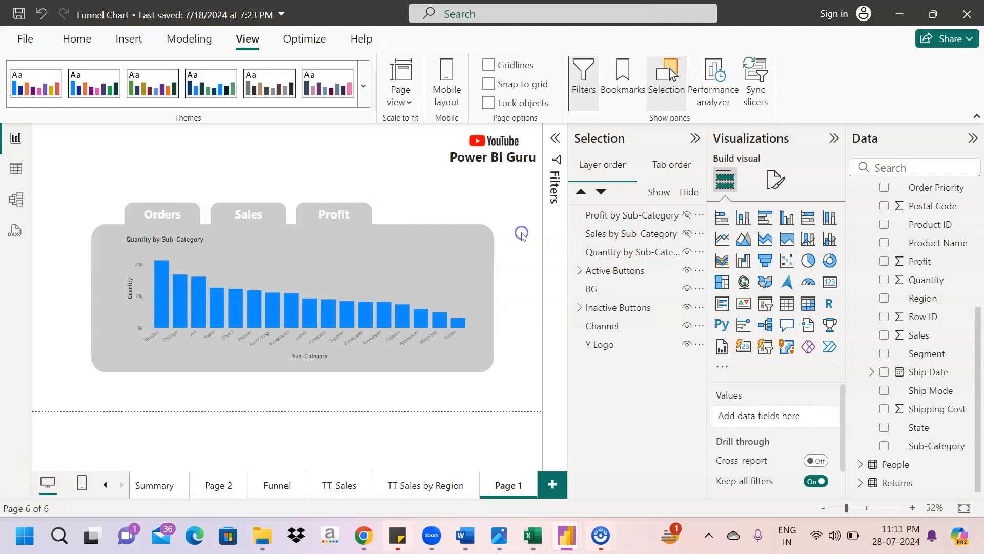
- Rename the Quantity by Sub-Category chart's Y-axis field as "Orders"
left_click(625, 254)
double_click(761, 468)
key("BackSpace")
key("BackSpace")
key("BackSpace")
key("BackSpace")
key("BackSpace")
key("BackSpace")
key("BackSpace")
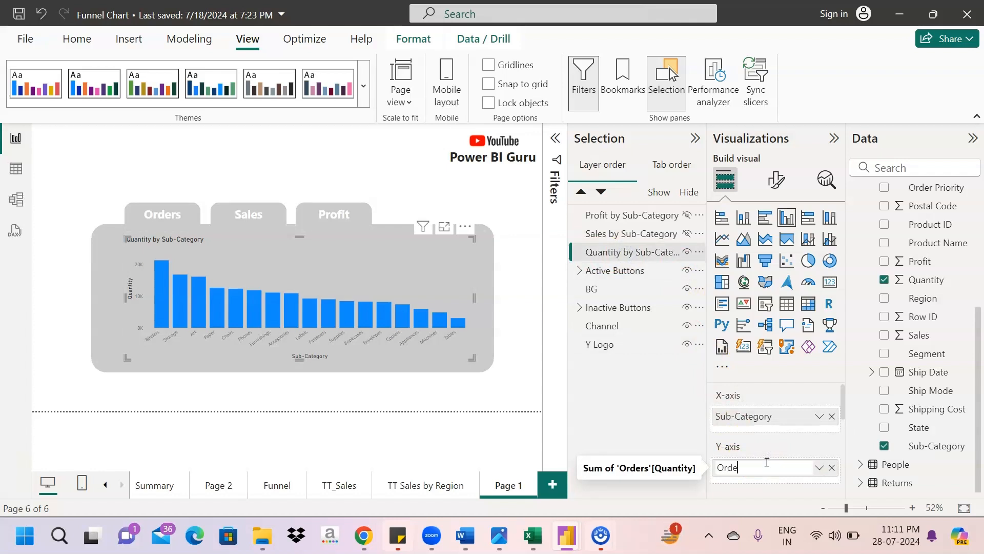
key("Return")
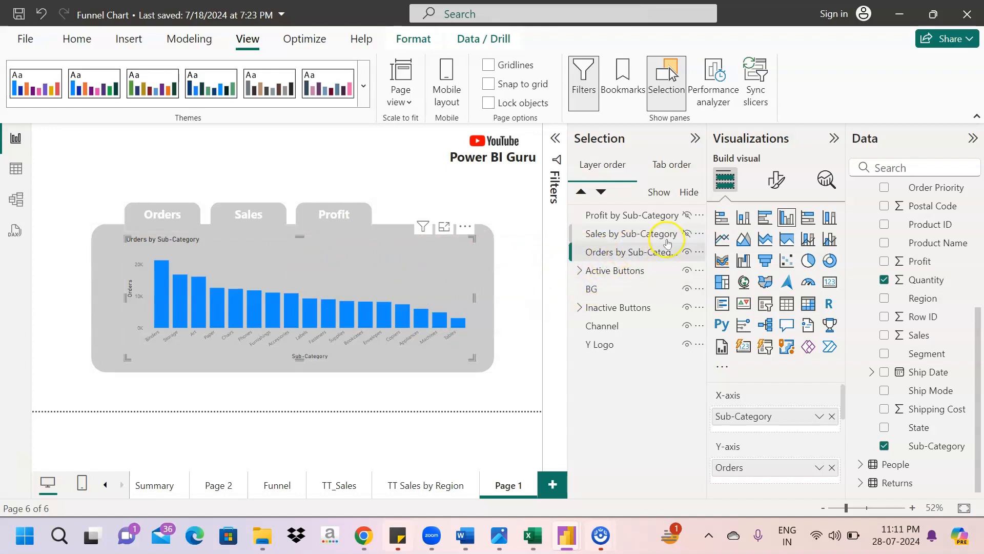
left_click(616, 253)
left_click(777, 180)
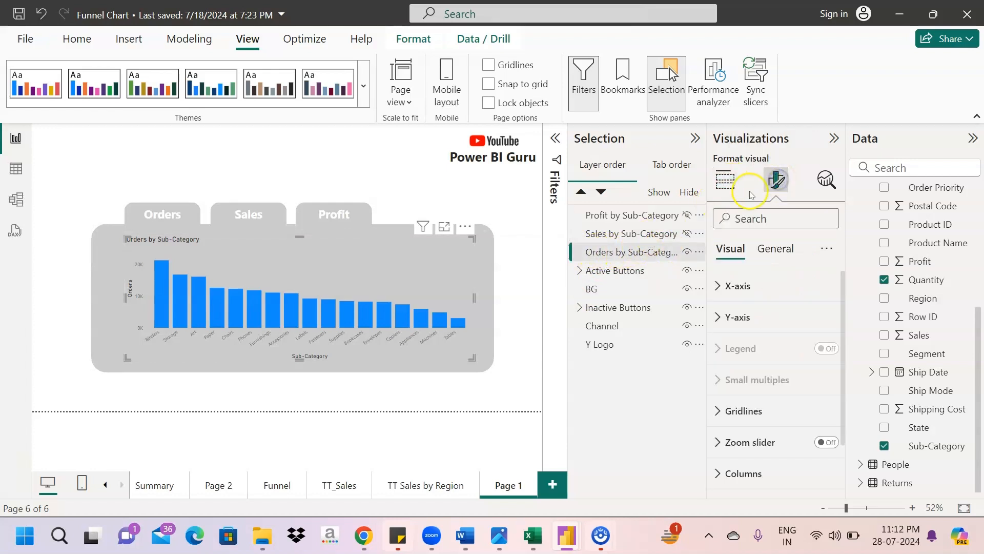
left_click(735, 180)
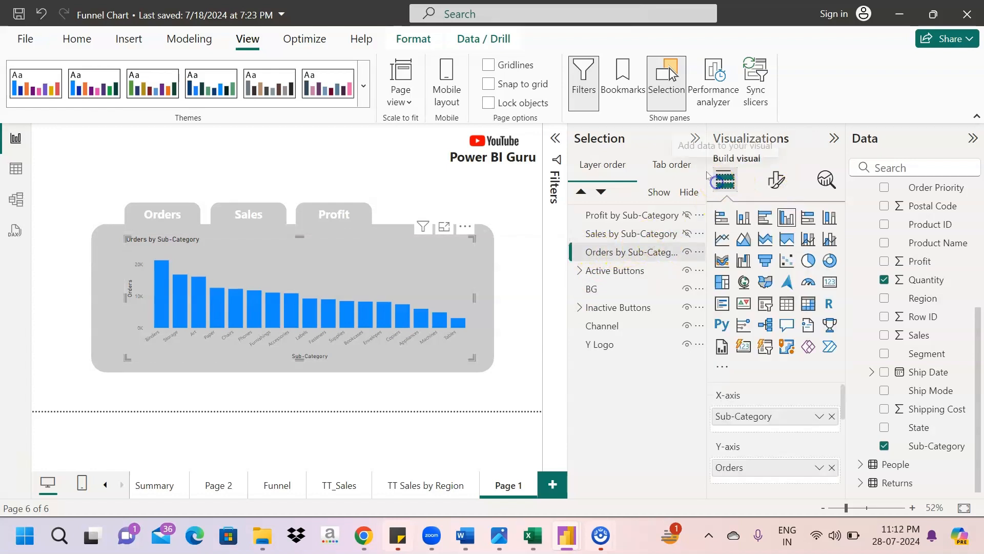
- Add a bookmark for the current page view and name it "Orders"
left_click(622, 67)
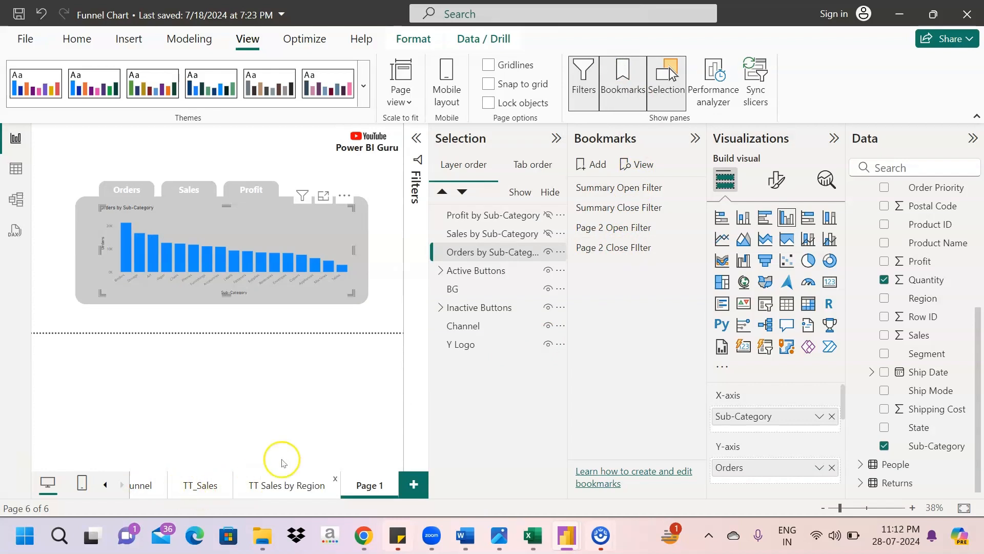
left_click(601, 163)
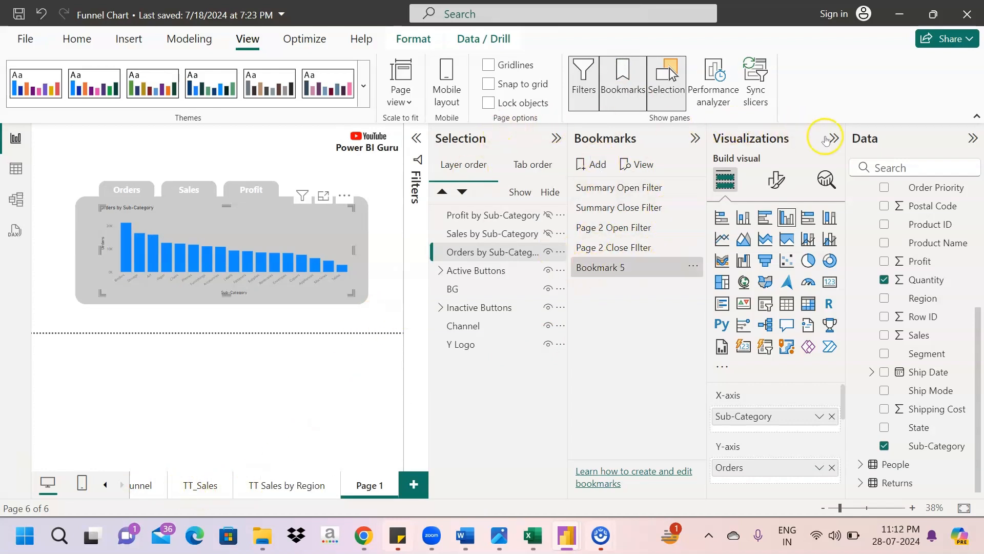
left_click(834, 138)
left_click(973, 138)
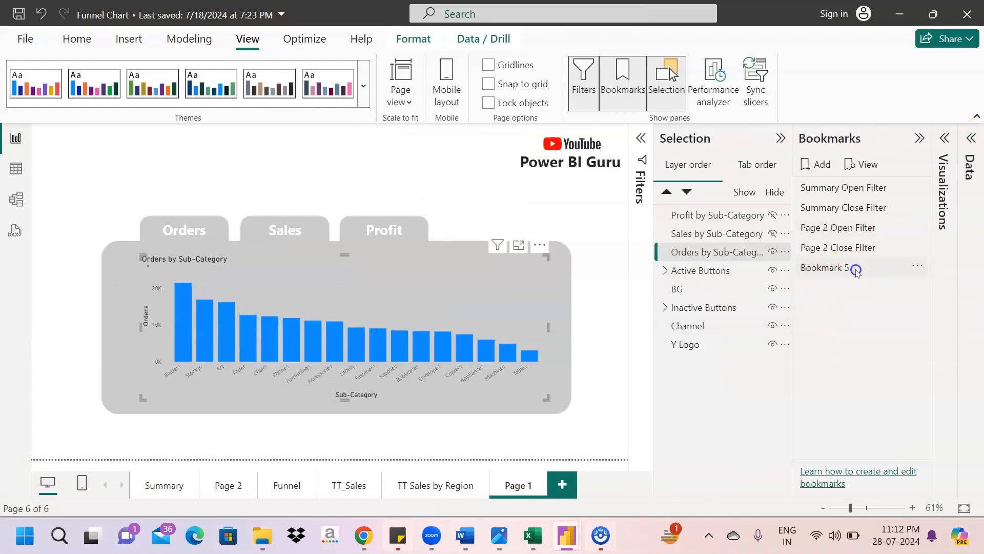
double_click(856, 269)
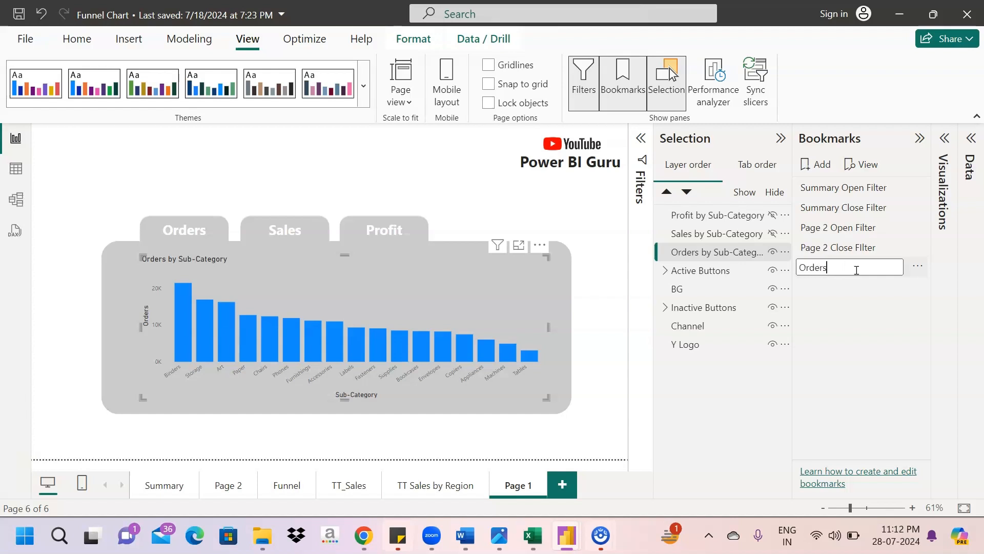
type("Orders")
key("Return")
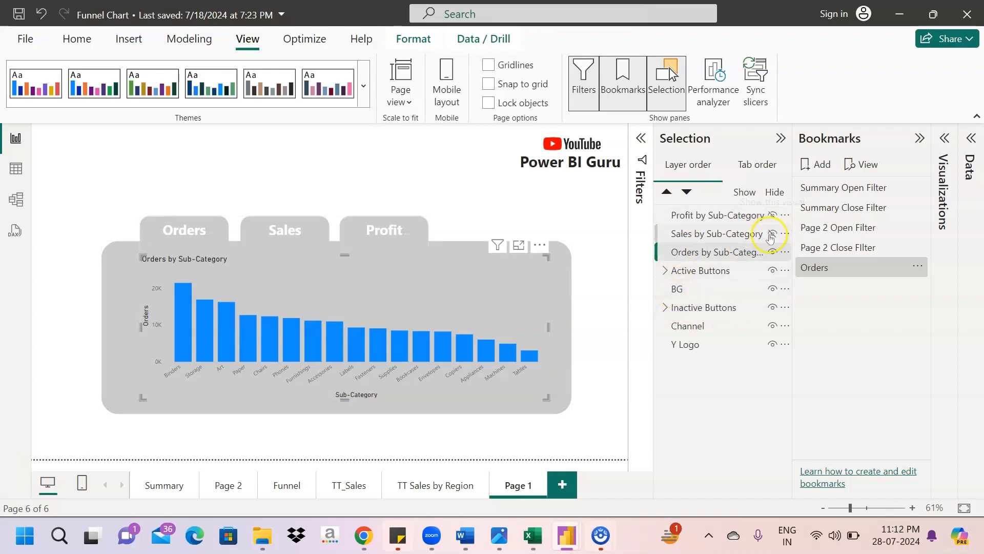
- Hide the Profit and Sales buttons within the Active Buttons group, leaving only the Orders button active
left_click(726, 256)
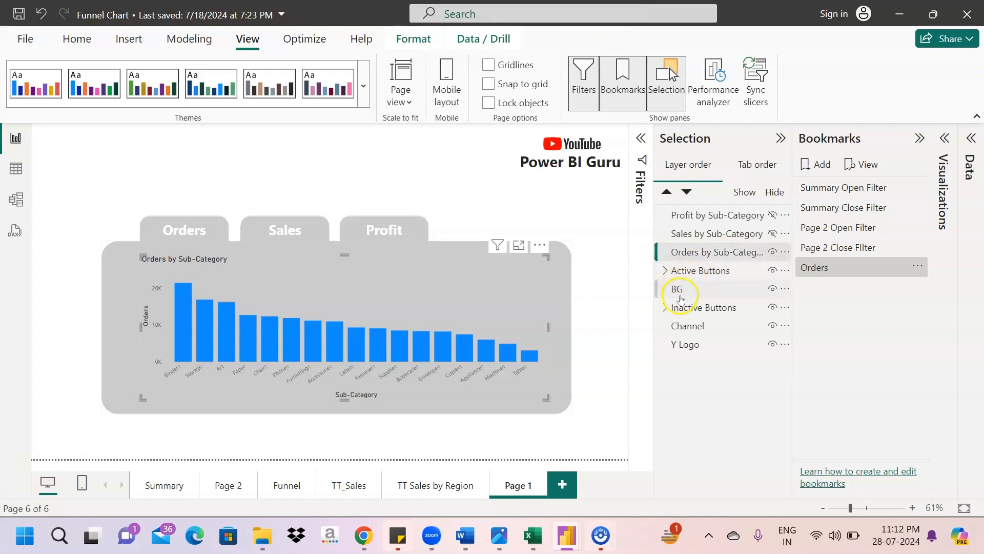
left_click(665, 272)
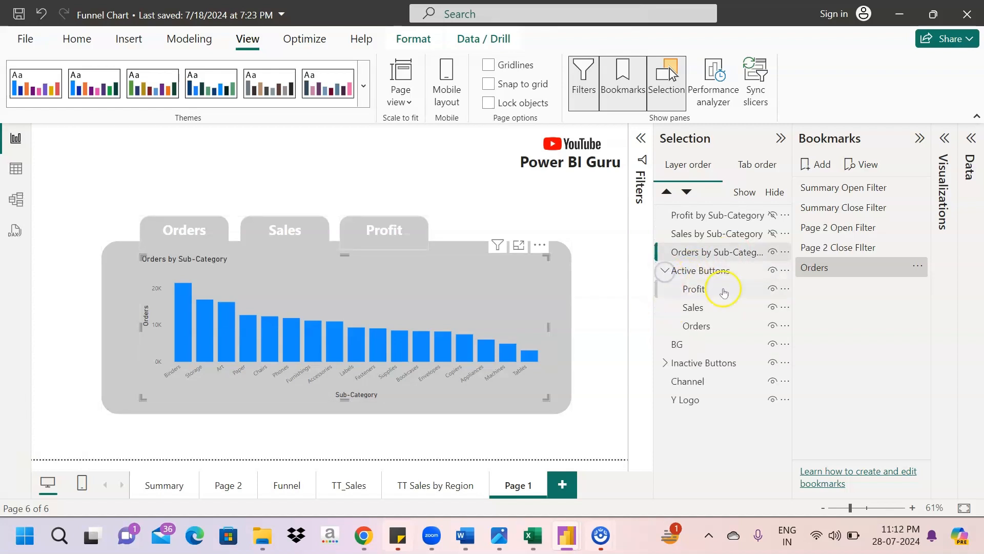
left_click(771, 289)
left_click(772, 308)
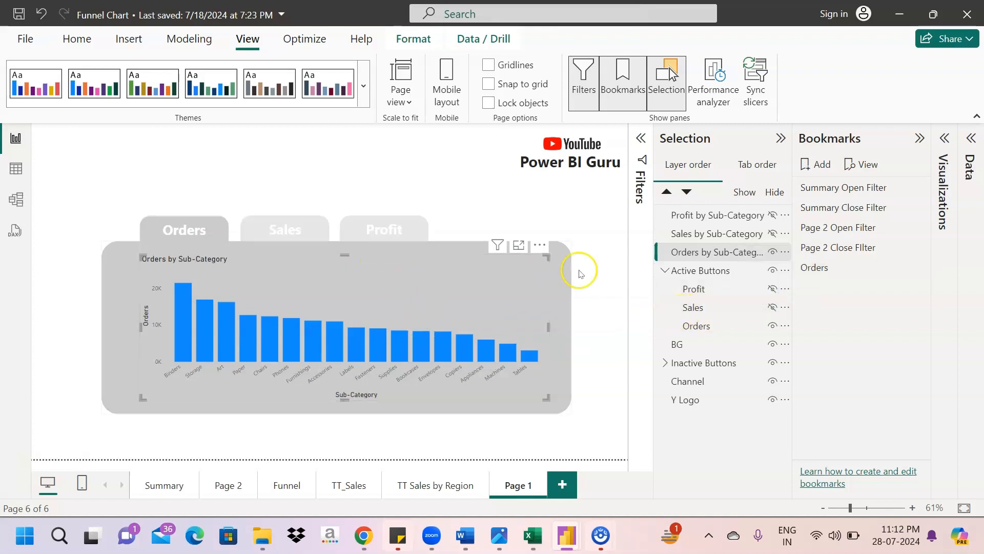
left_click(665, 272)
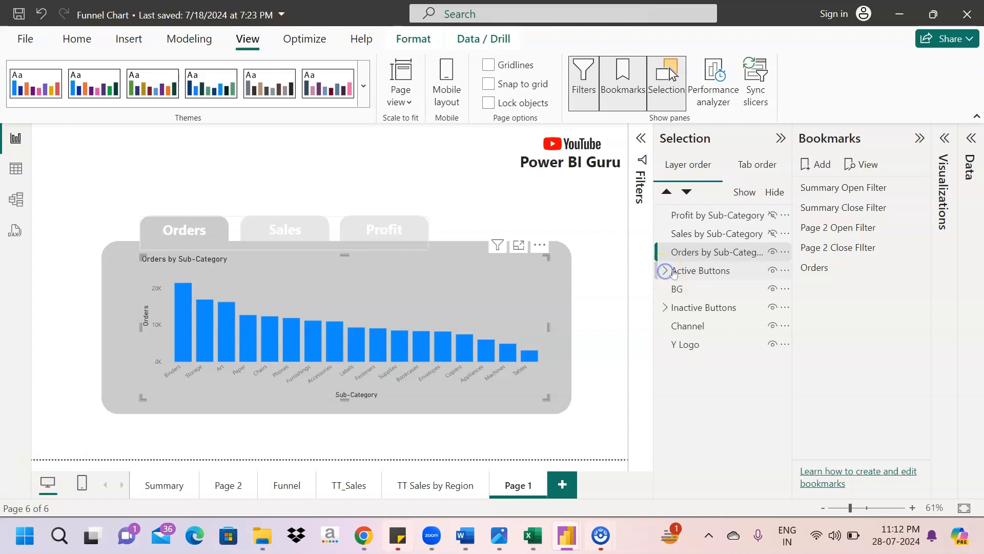
- Update the Orders bookmark to the current page view and add another bookmark named "Sales"
left_click(921, 269)
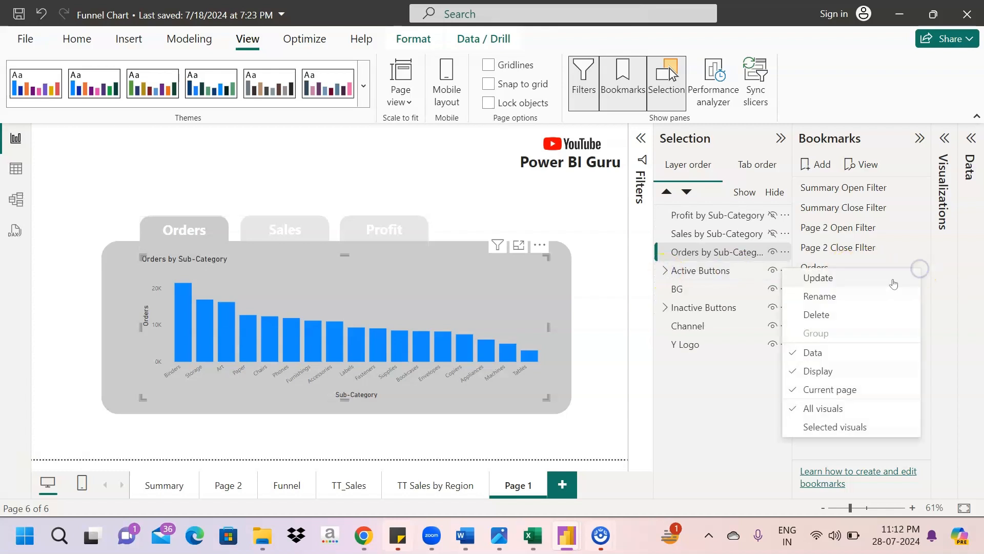
left_click(858, 277)
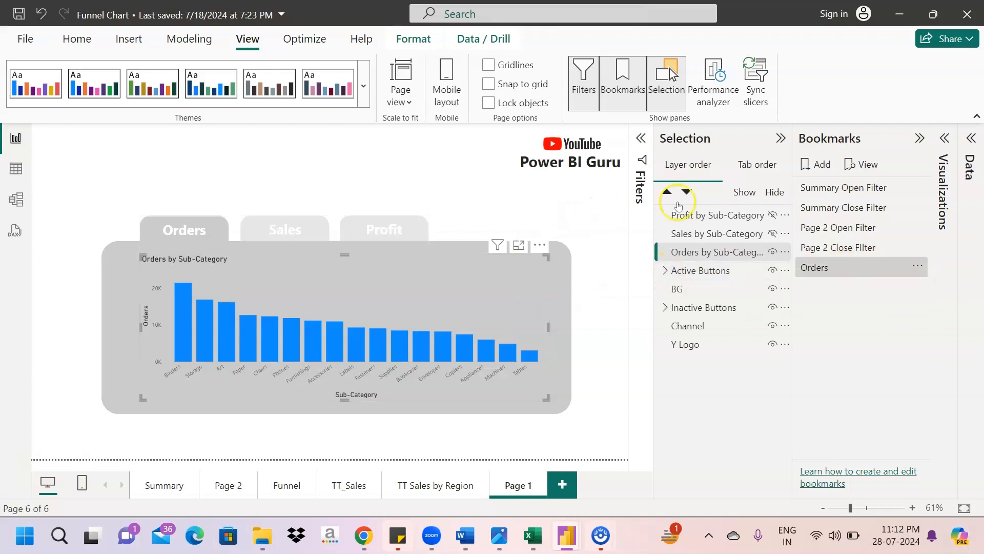
left_click(818, 167)
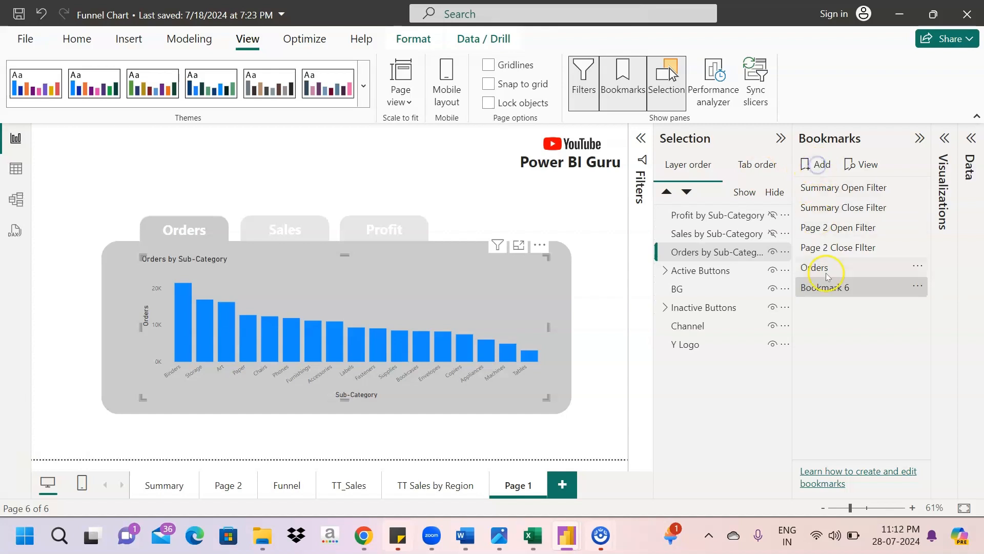
double_click(859, 289)
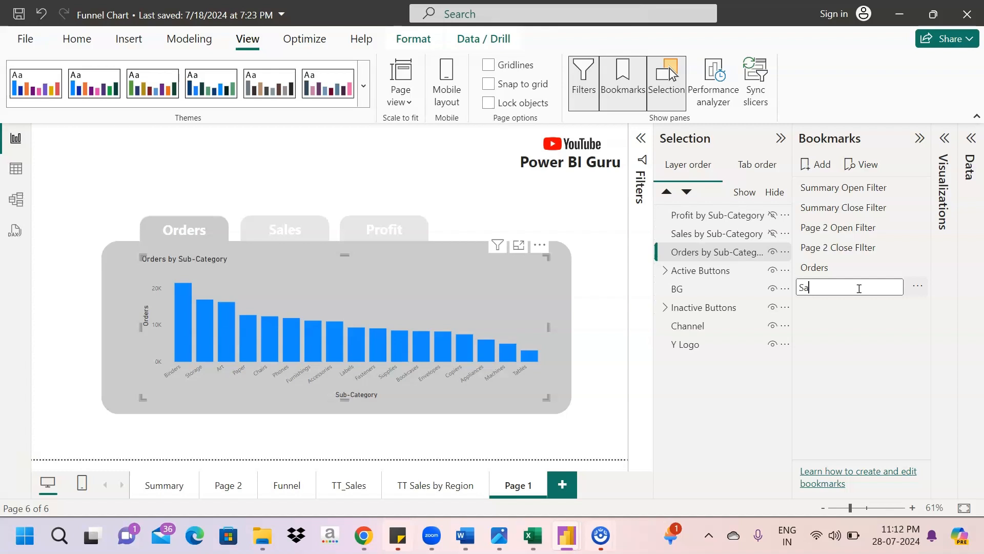
type("Sales")
key("Return")
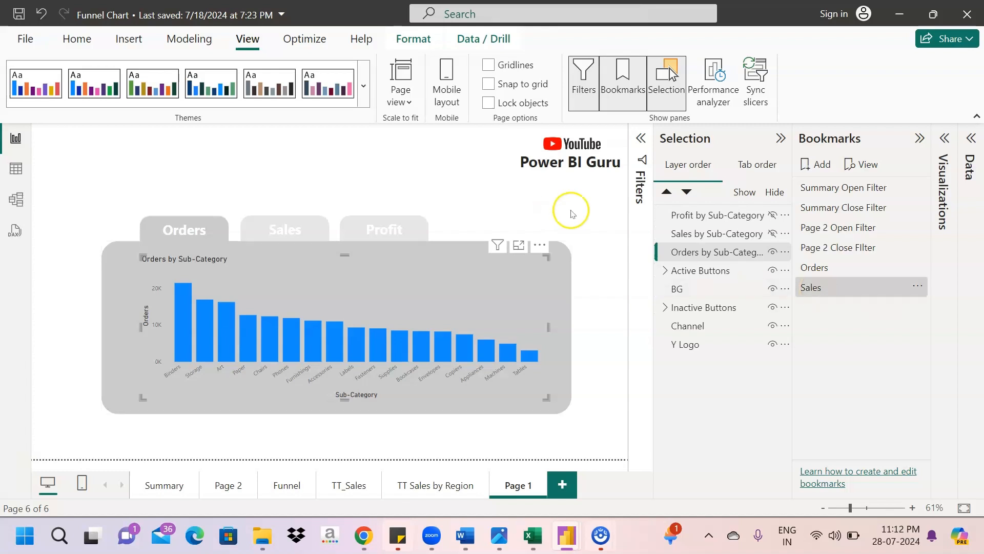
- Show the Sales by Sub-Category chart and the active Sales button in place of the Orders chart and active Orders button
left_click(773, 252)
left_click(773, 233)
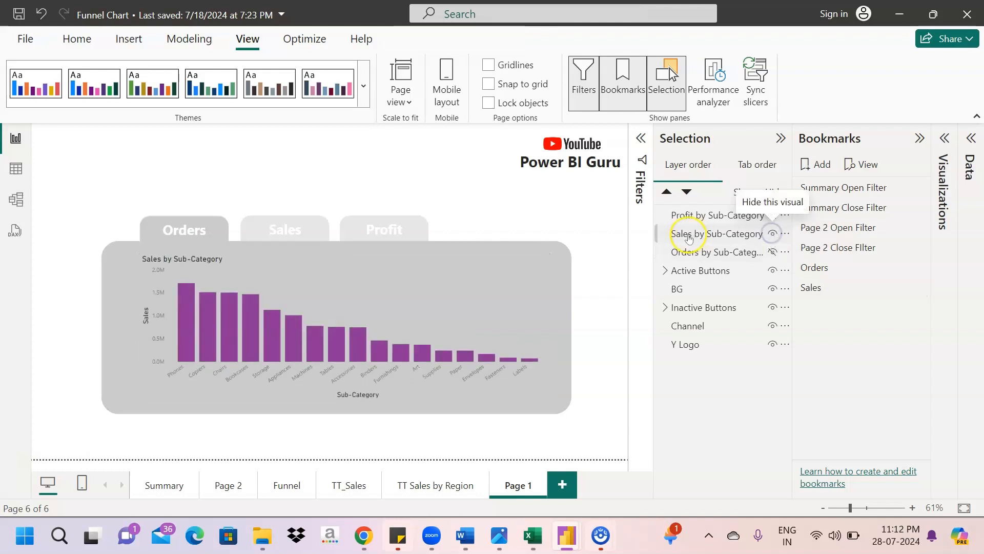
left_click(664, 270)
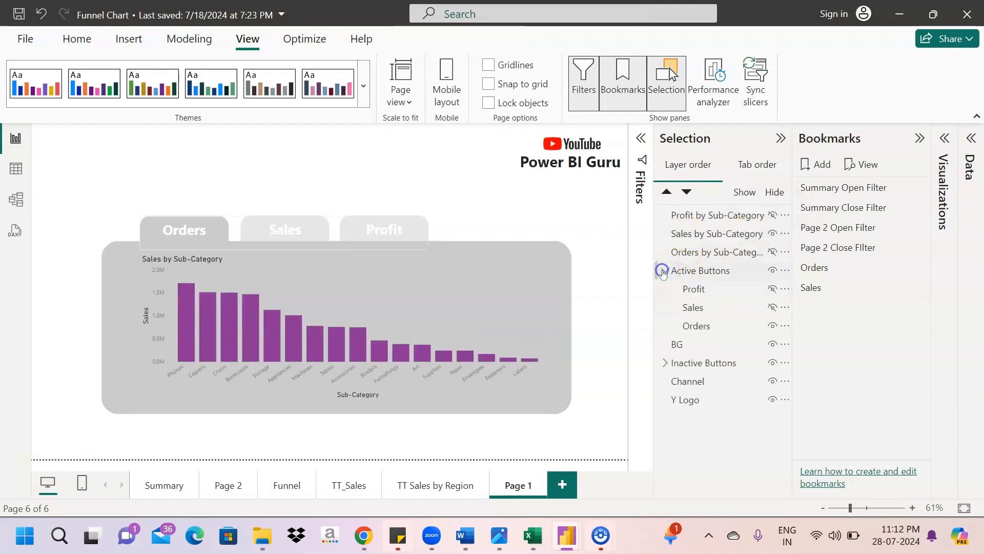
left_click(772, 325)
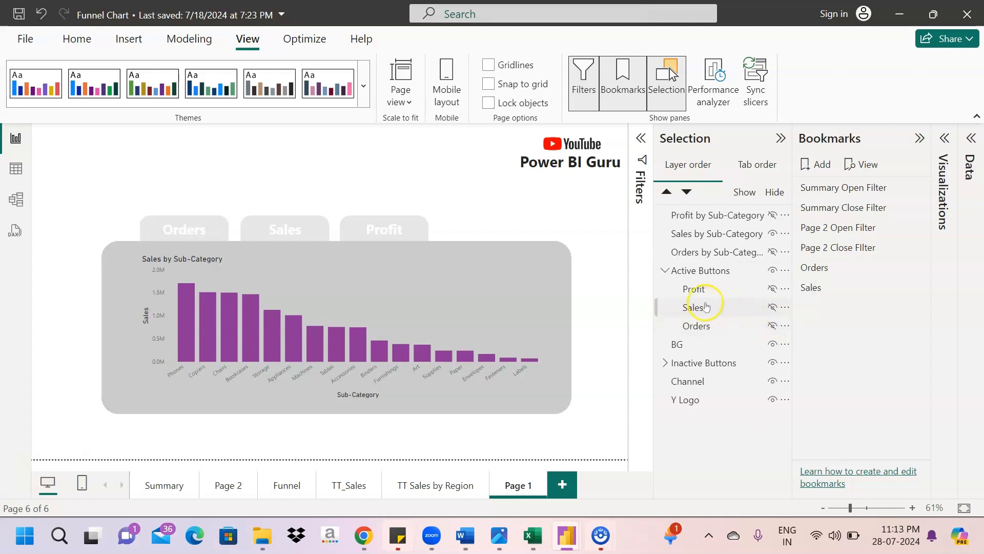
left_click(773, 307)
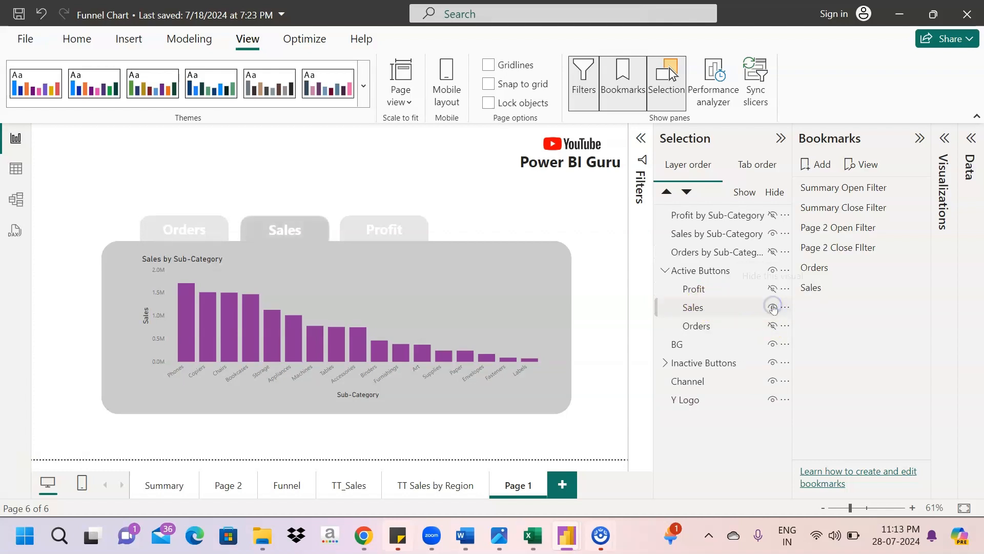
left_click(663, 274)
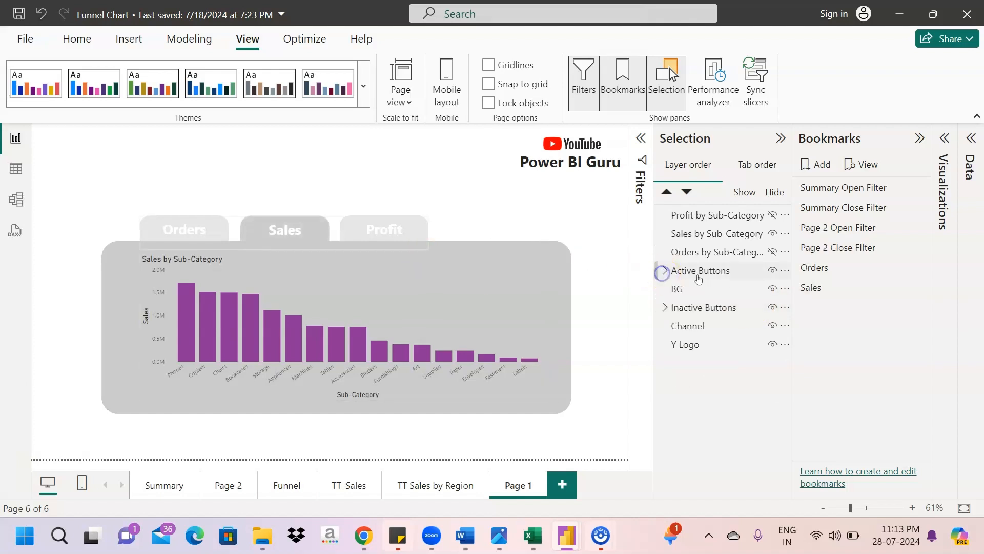
- Update the Sales bookmark to the current page view and add another bookmark named "Profit"
left_click(918, 286)
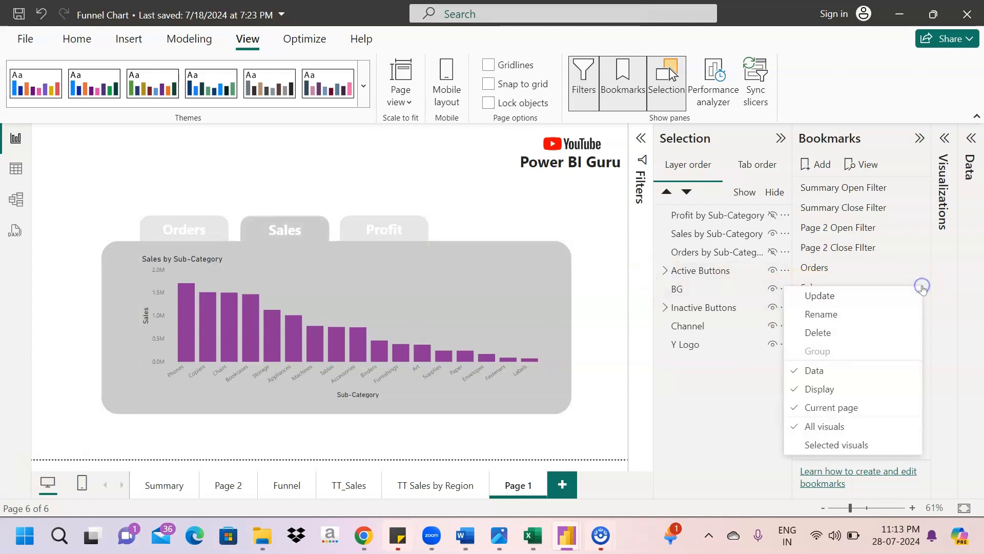
left_click(862, 294)
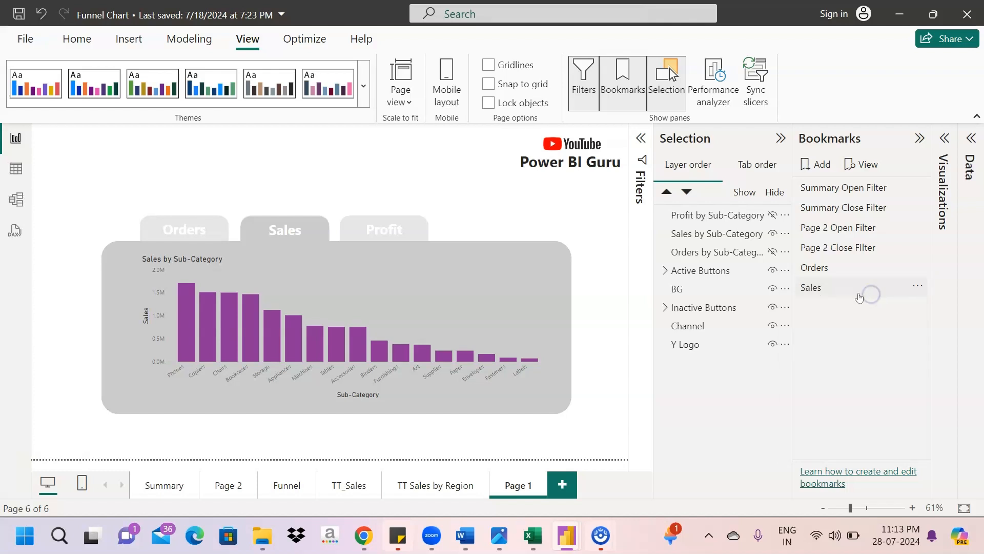
left_click(822, 164)
double_click(843, 307)
left_click(863, 302)
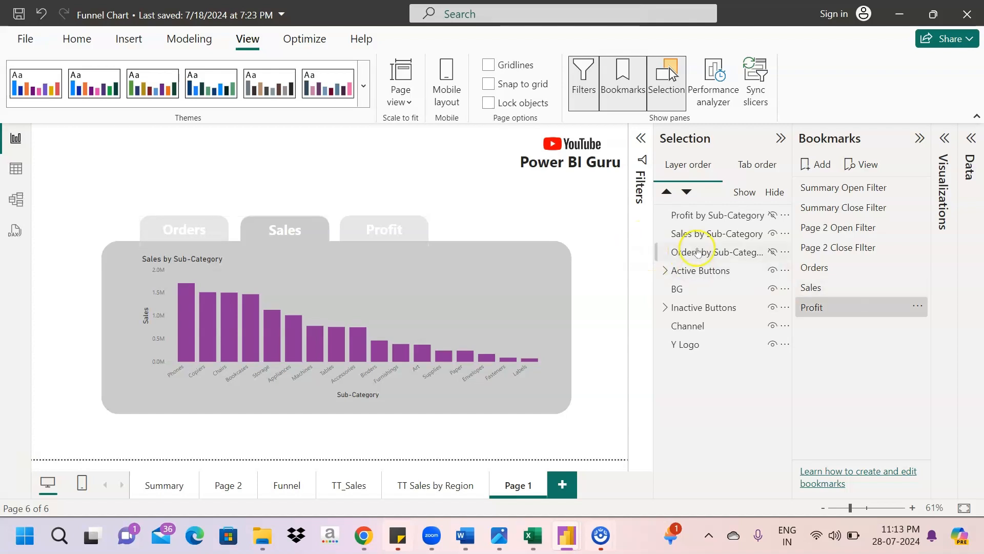
- Show the Profit by Sub-Category chart and active Profit button in place of the Sales ones, and update the Profit bookmark to this view
left_click(774, 235)
left_click(772, 216)
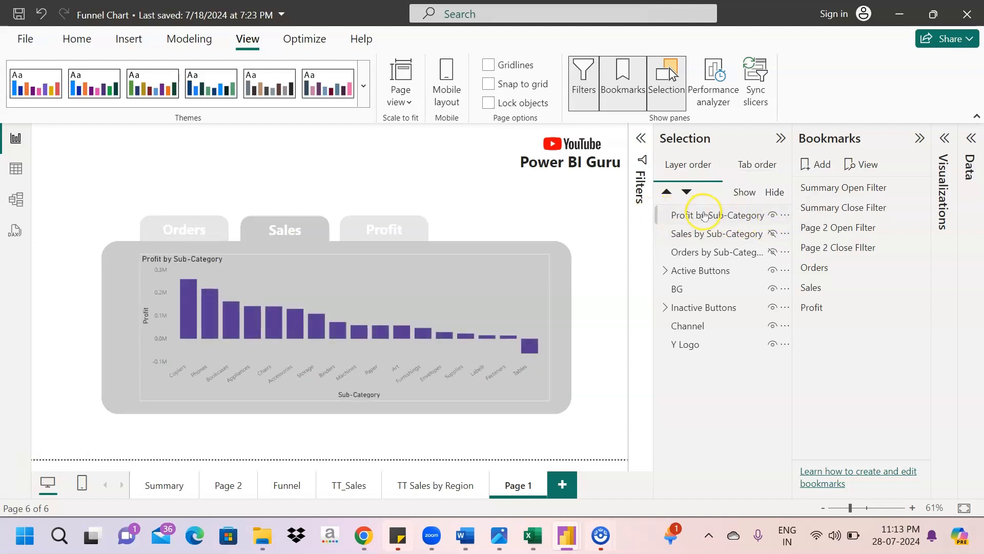
left_click(665, 271)
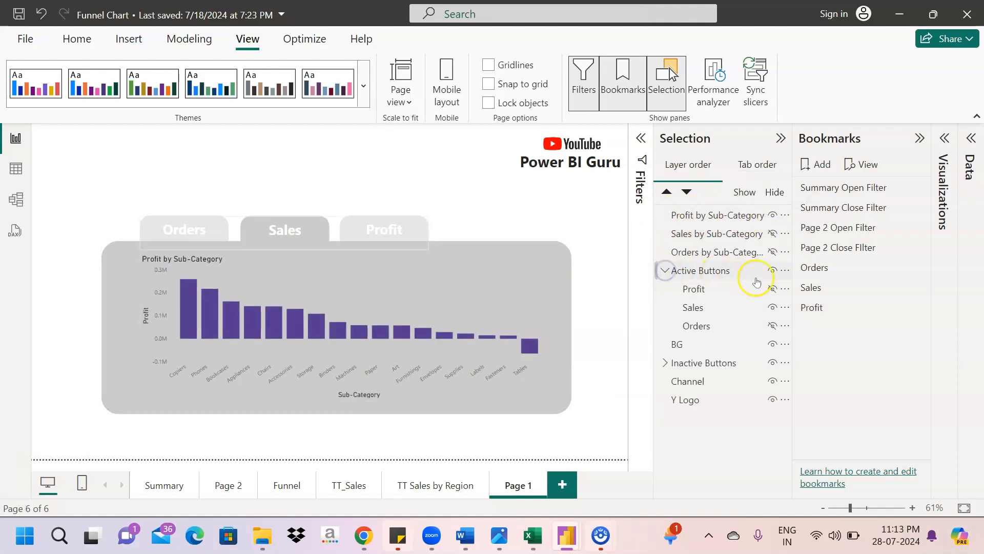
left_click(772, 308)
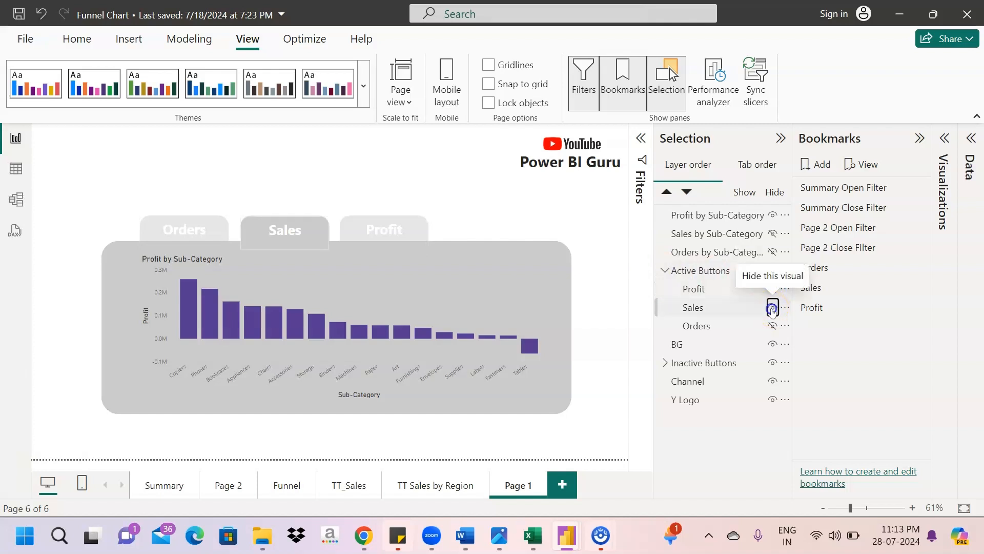
left_click(772, 308)
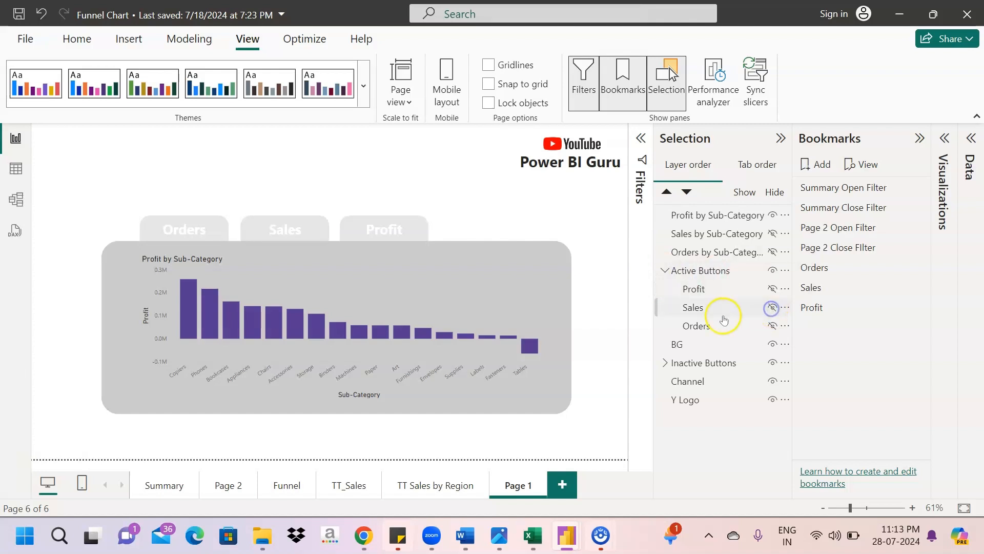
left_click(772, 289)
left_click(666, 271)
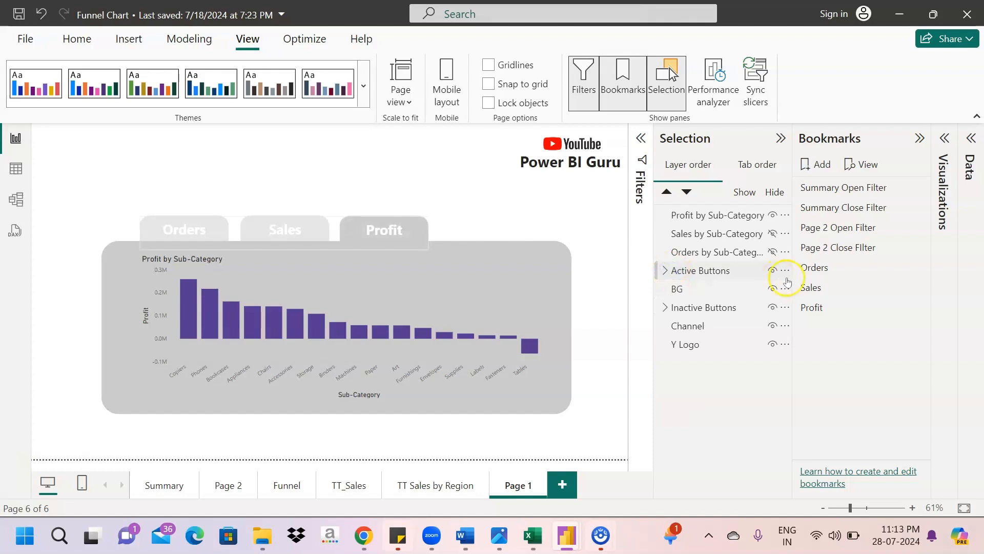
left_click(917, 307)
left_click(871, 316)
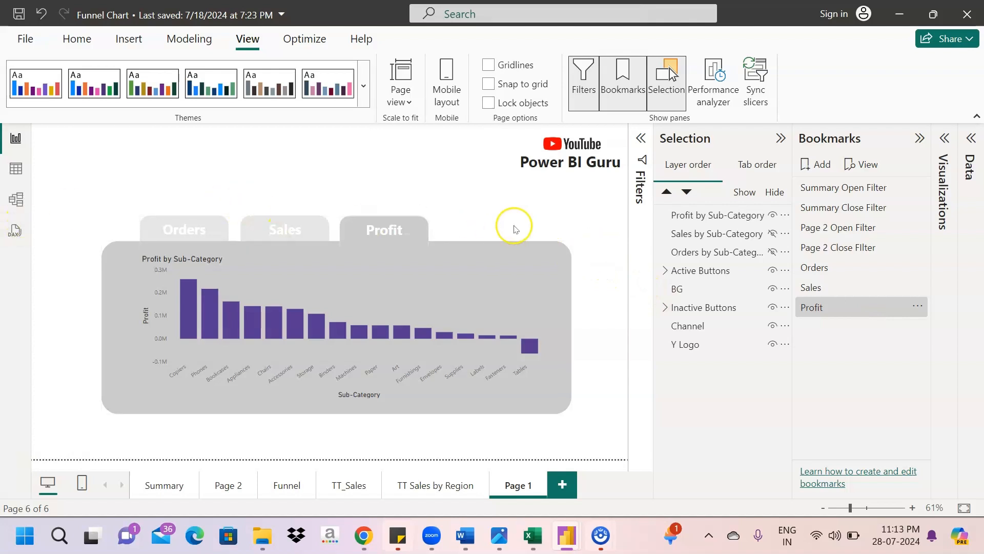
- Turn on the action for the Profit tab shape with type Bookmark and the Profit bookmark as its target
left_click(399, 242)
left_click(385, 230)
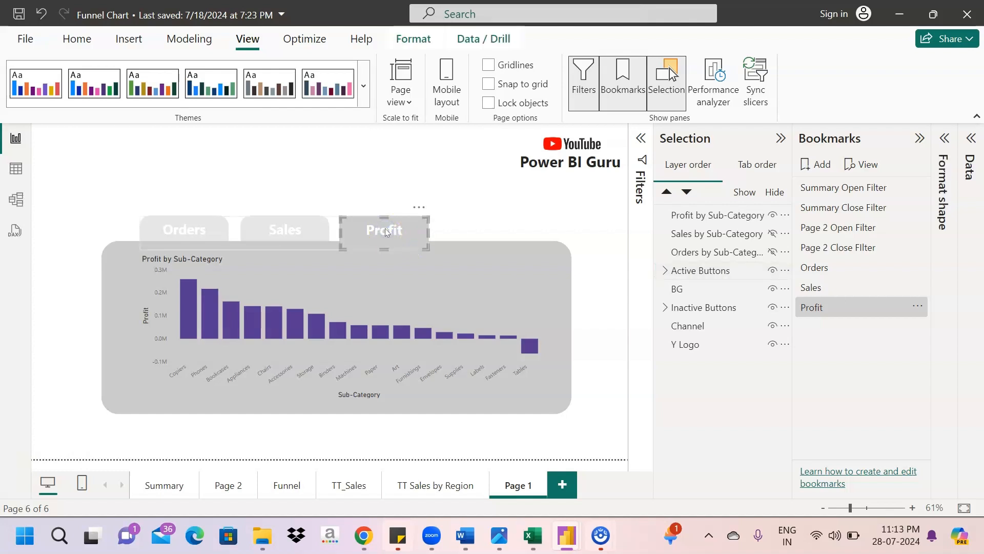
left_click(944, 138)
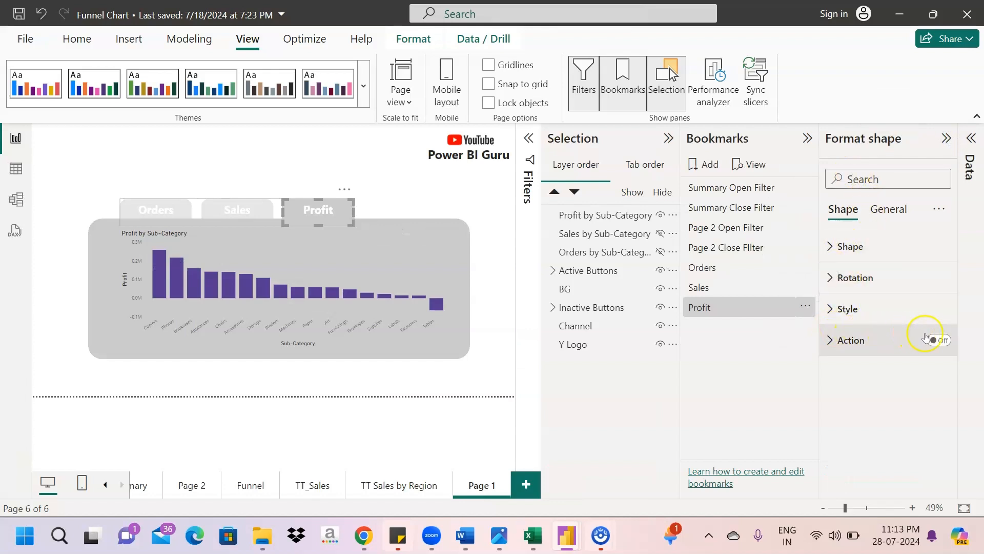
left_click(942, 340)
left_click(873, 333)
scroll(877, 410, "down", 2)
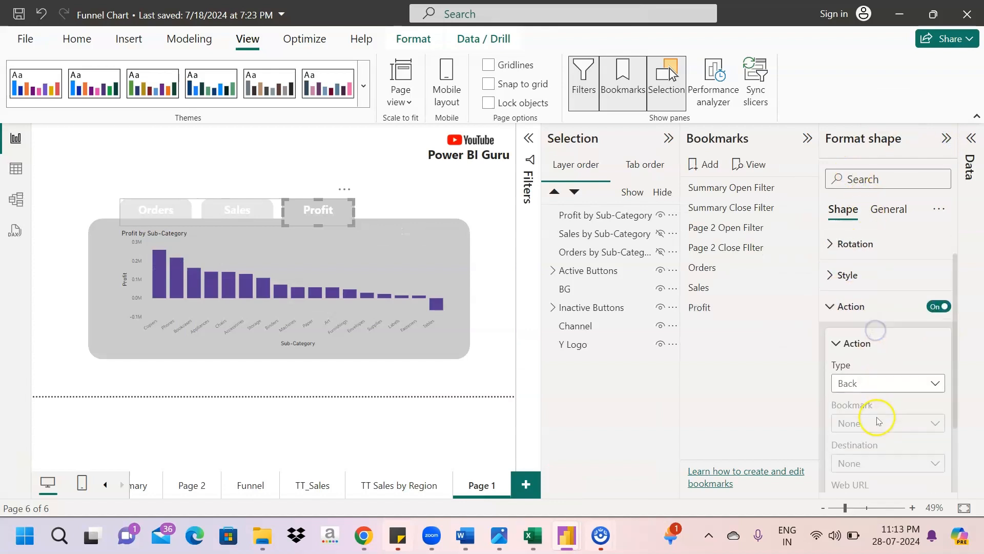
left_click(918, 341)
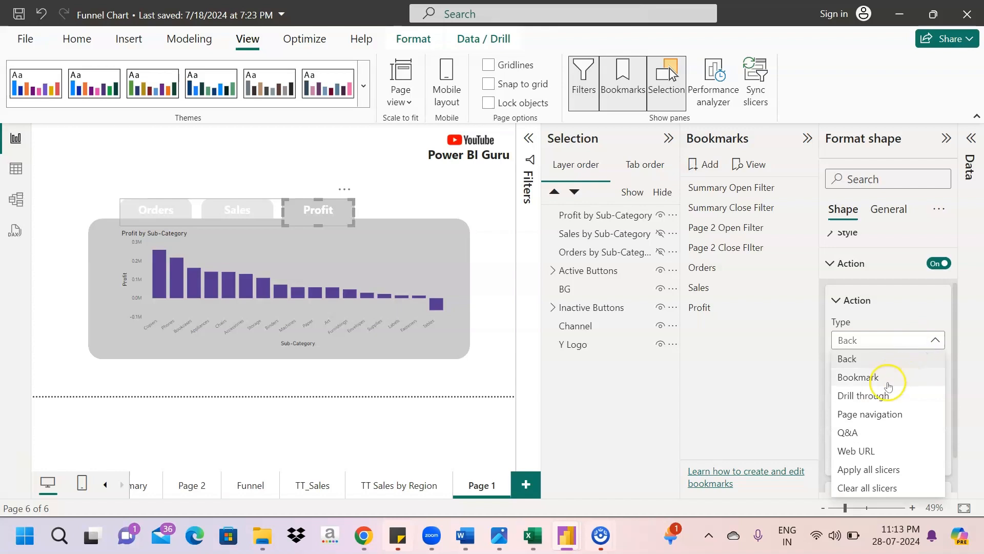
left_click(888, 380)
left_click(902, 380)
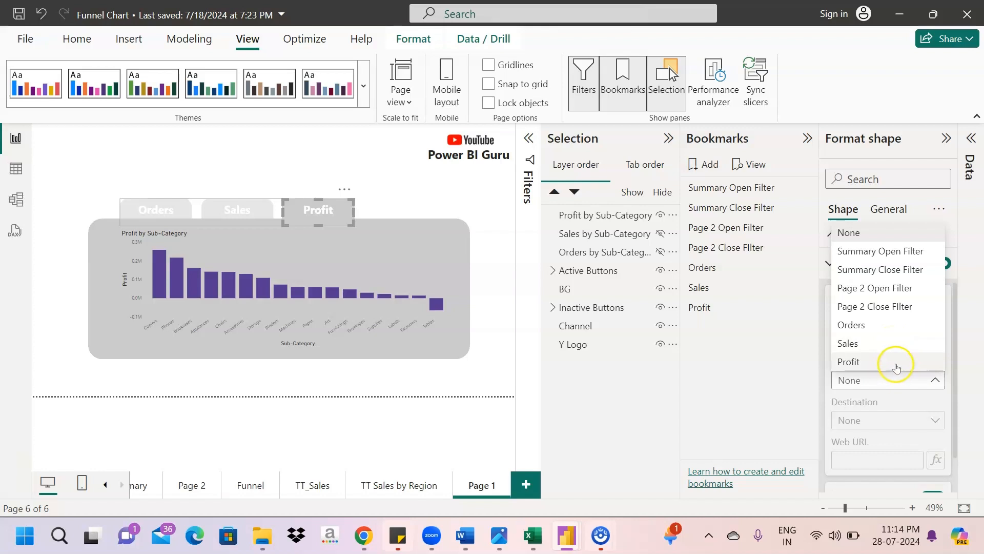
left_click(896, 365)
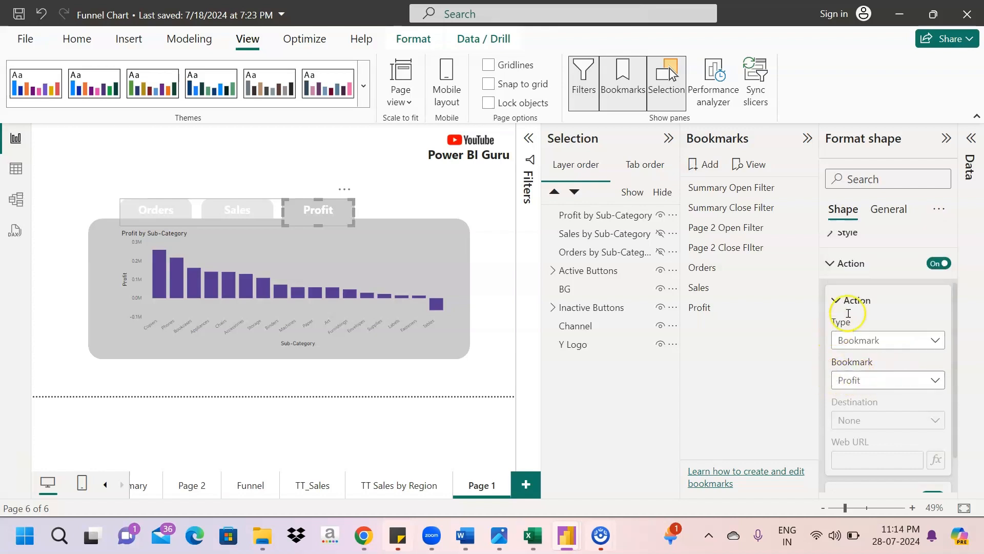
left_click(837, 264)
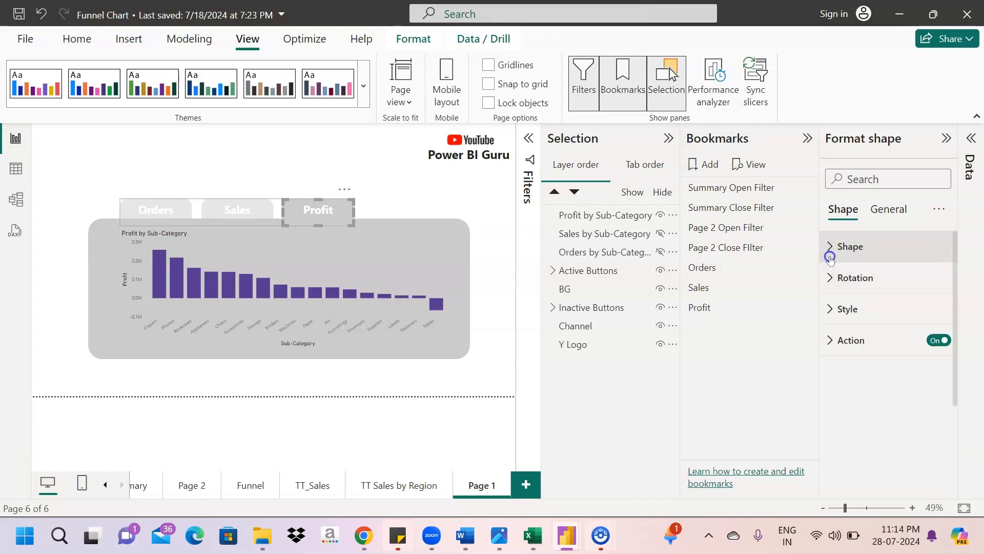
- Give the inactive Sales tab shape a Bookmark action that targets the Sales bookmark
left_click(246, 212)
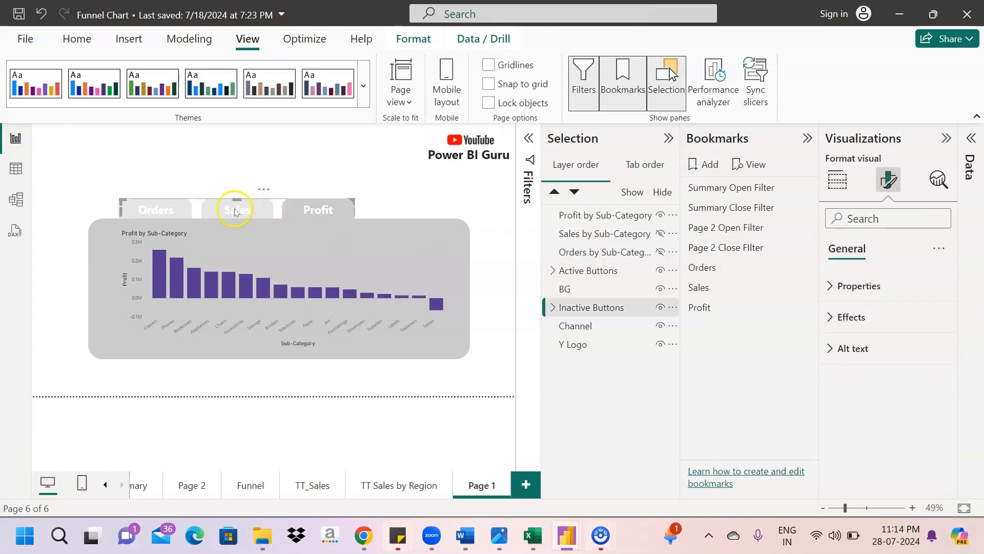
left_click(235, 212)
left_click(246, 212)
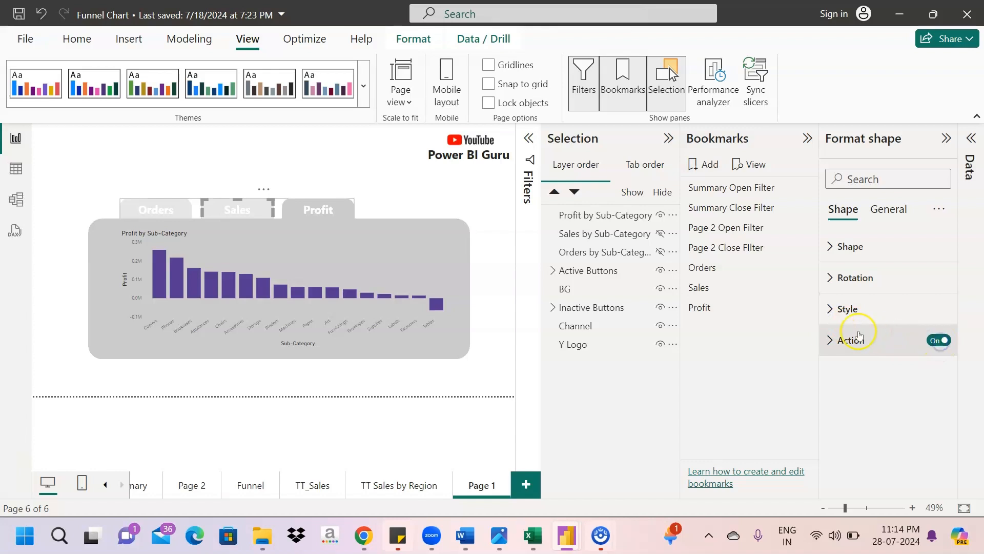
left_click(867, 335)
left_click(923, 417)
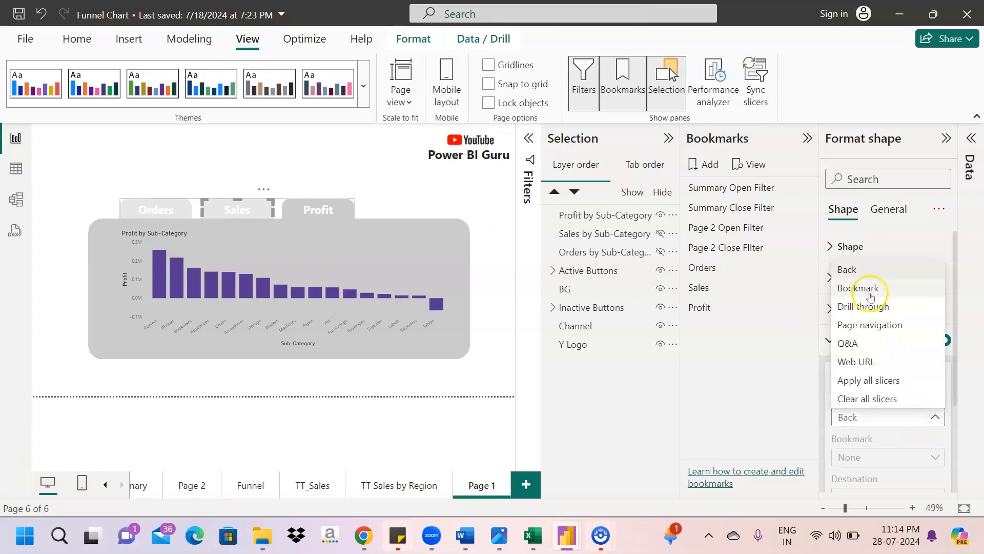
left_click(871, 289)
left_click(903, 456)
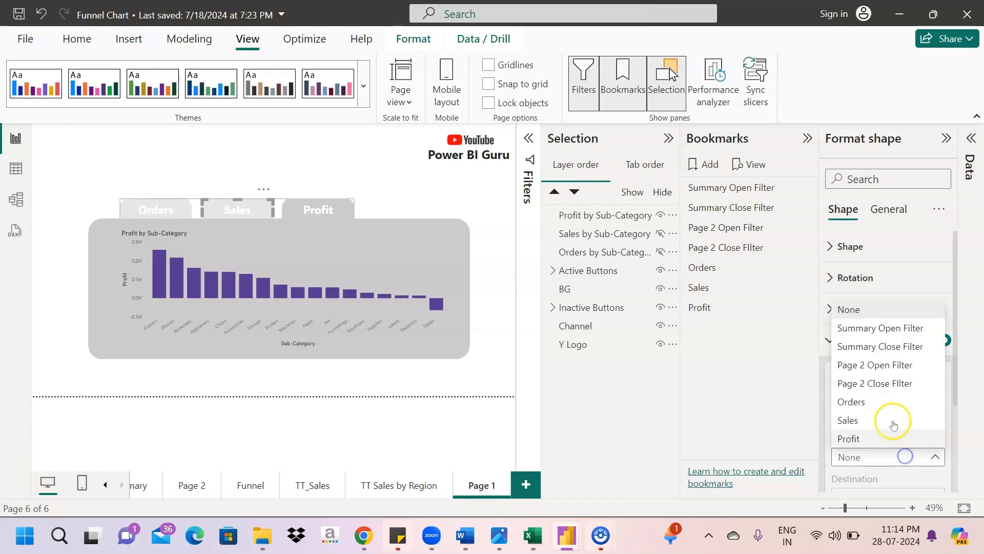
left_click(869, 422)
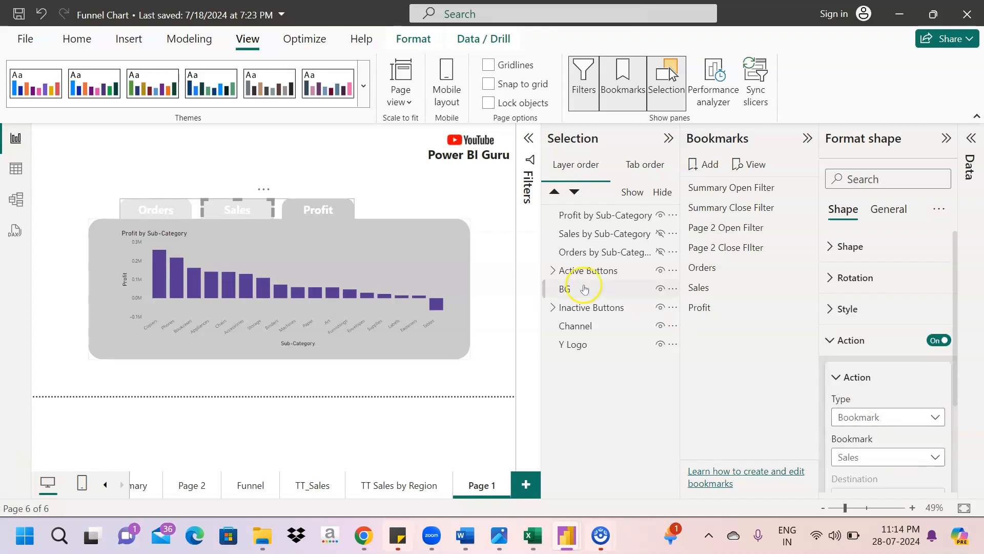
- Give the inactive Orders tab shape a Bookmark action that targets the Orders bookmark
left_click(180, 213)
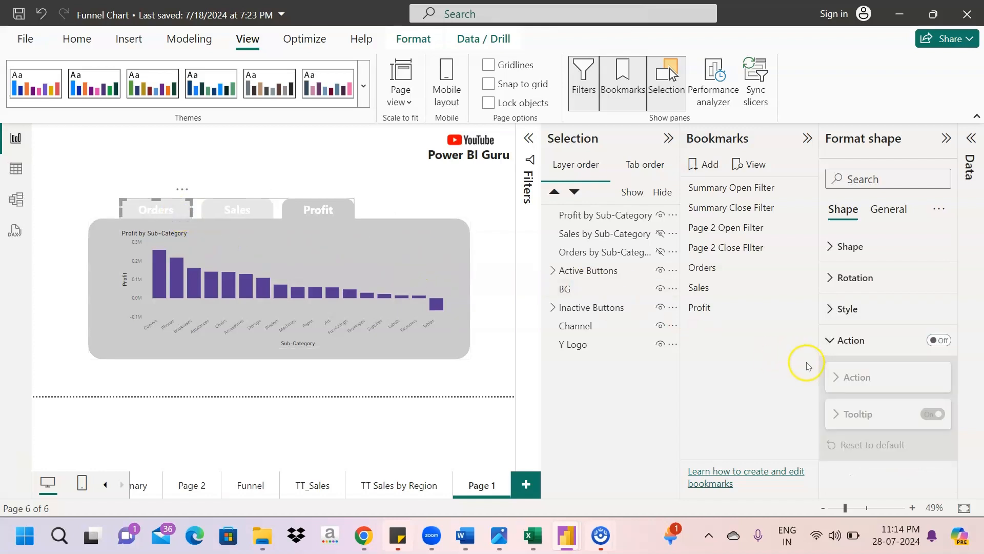
left_click(888, 377)
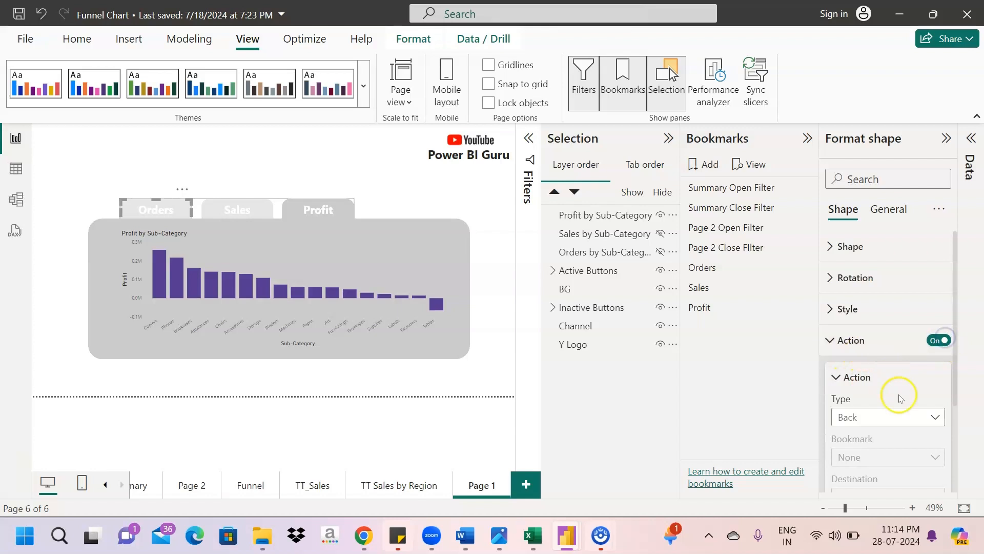
left_click(905, 414)
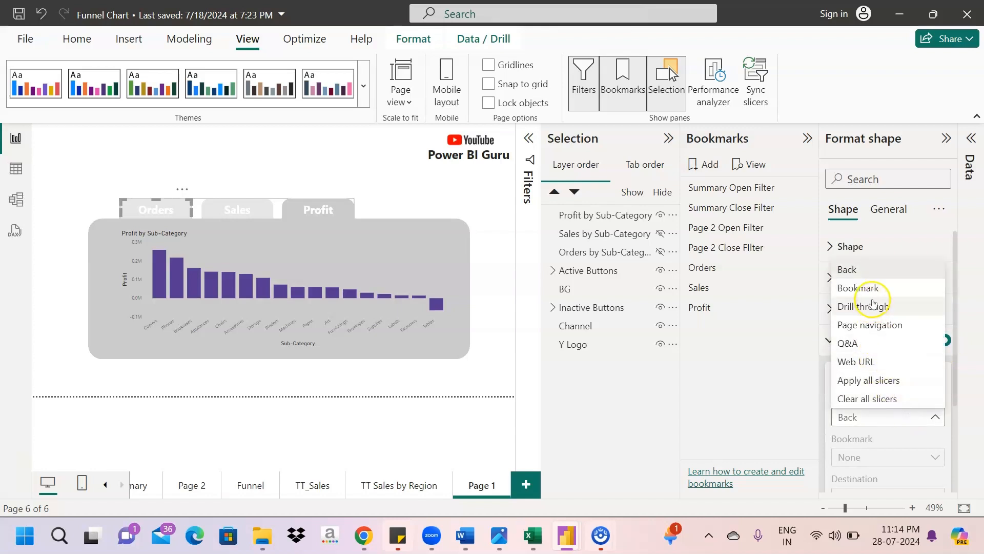
left_click(871, 288)
left_click(913, 455)
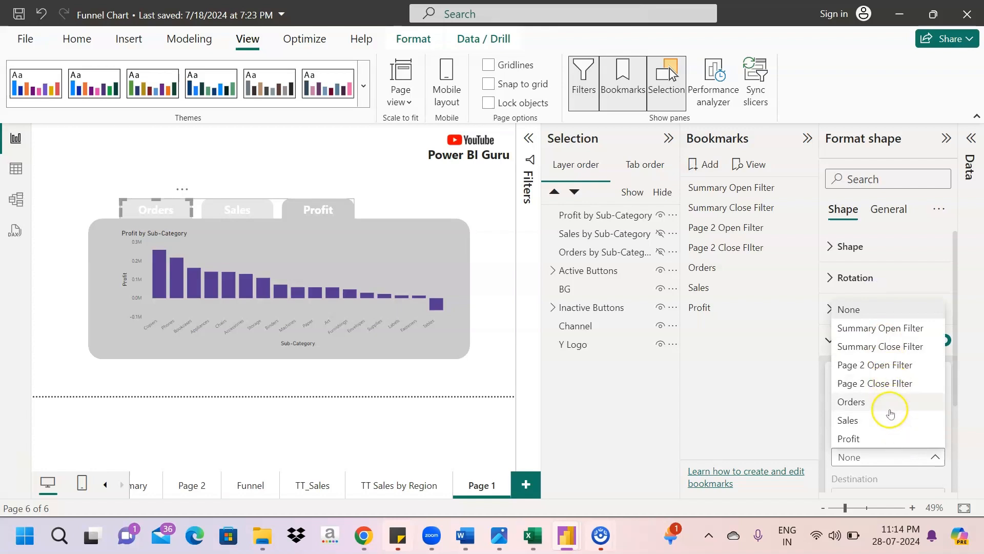
left_click(890, 402)
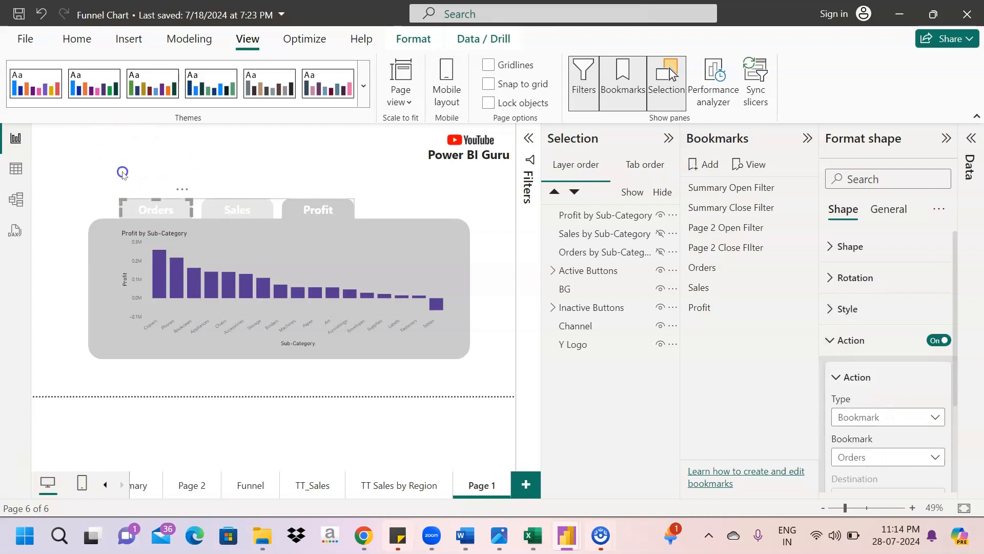
left_click(122, 173)
- Collapse the Selection, Format shape and Data panes and test switching charts through the Orders, Sales and Profit tabs
left_click(668, 139)
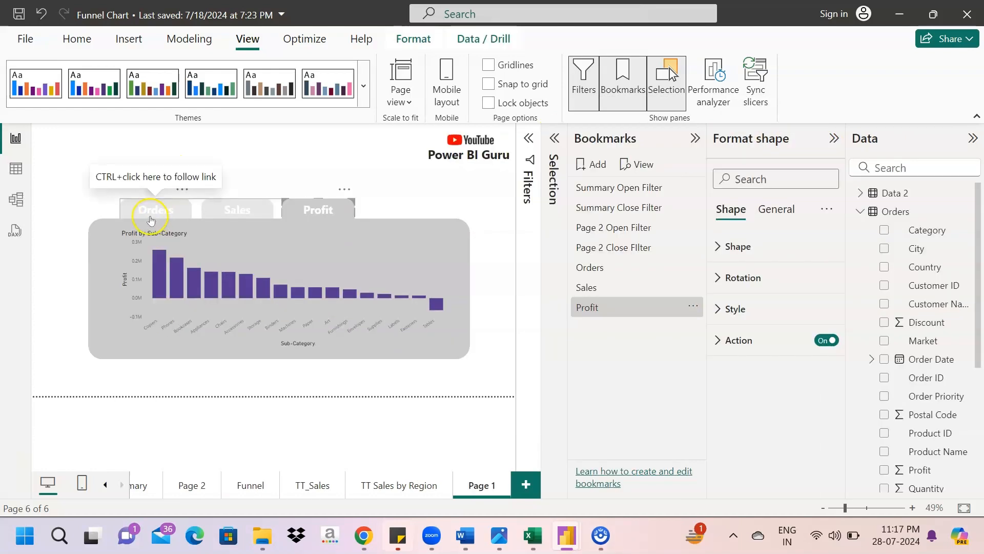
left_click(153, 216, "ctrl")
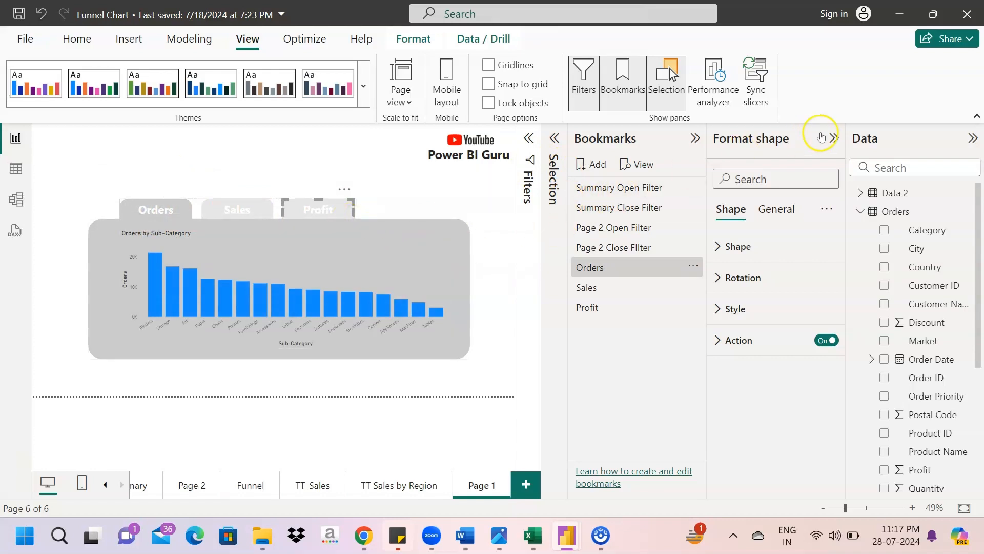
left_click(835, 139)
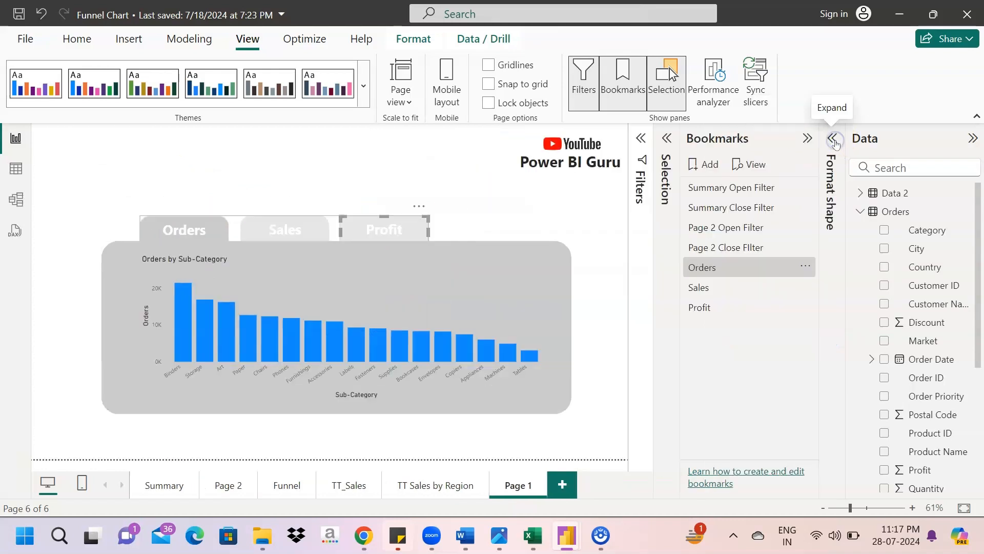
left_click(972, 138)
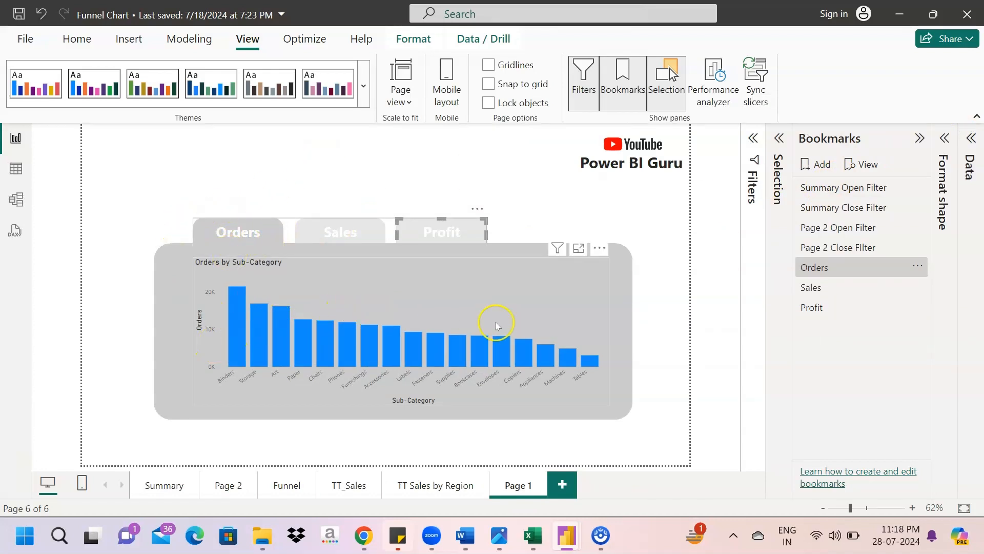
left_click(339, 229, "ctrl")
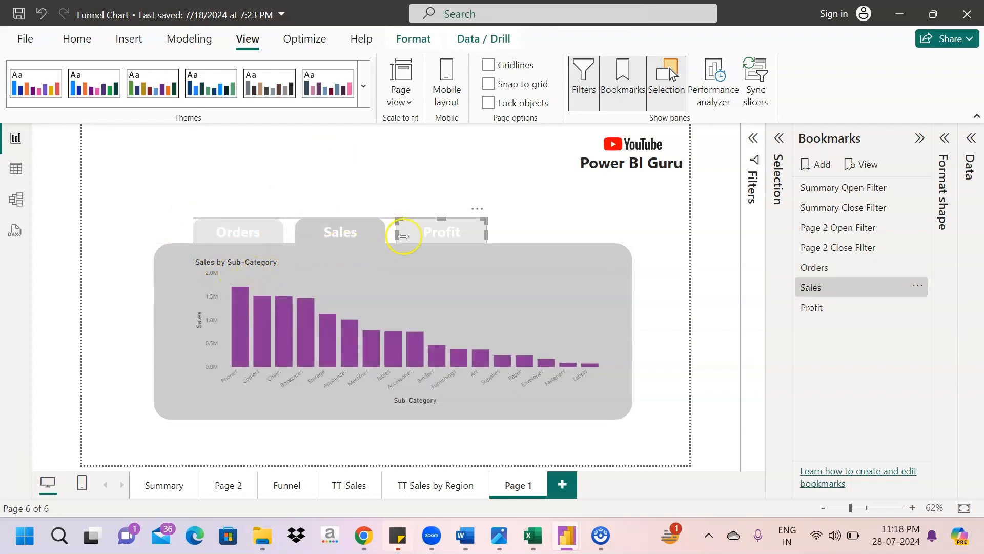
left_click(431, 237, "ctrl")
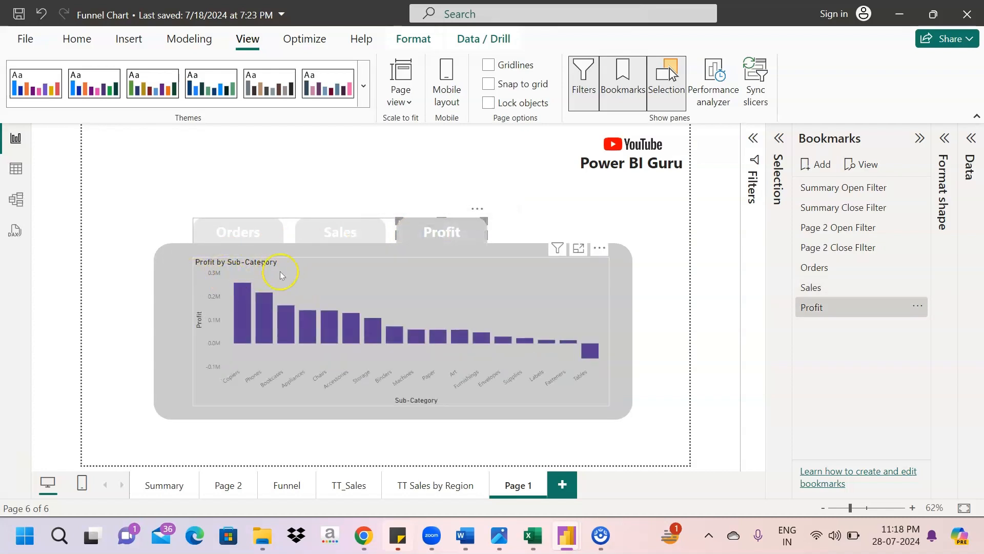
left_click(336, 229, "ctrl")
left_click(227, 235, "ctrl")
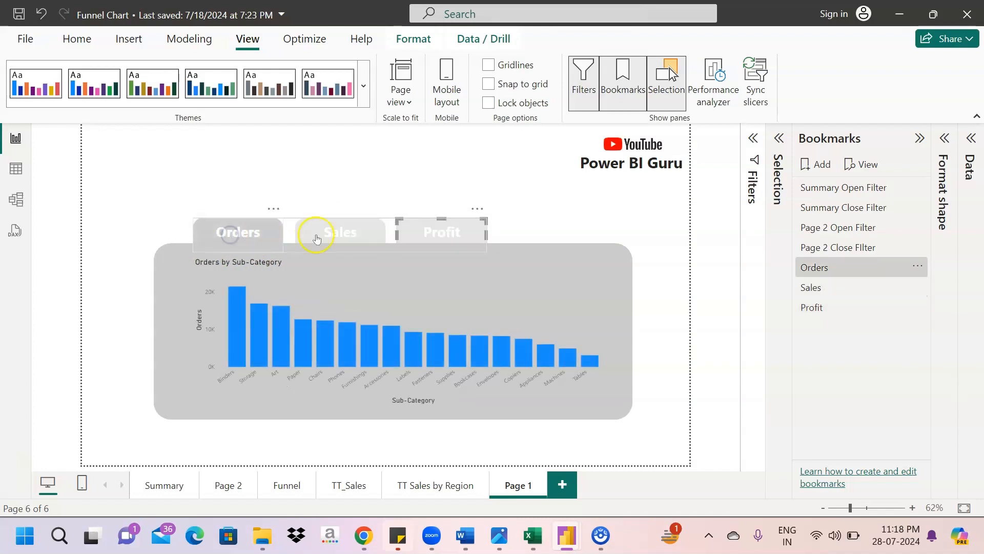
left_click(433, 241, "ctrl")
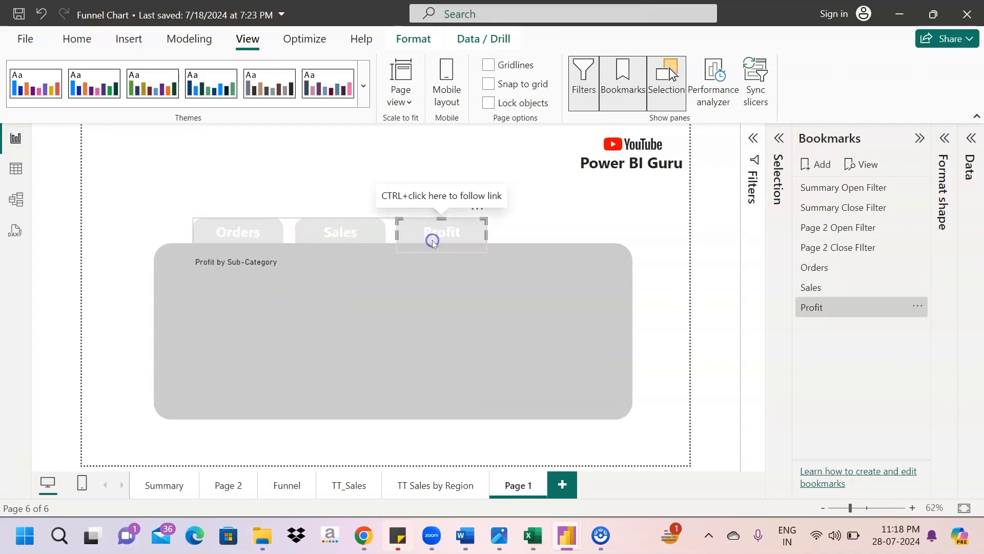
left_click(247, 200)
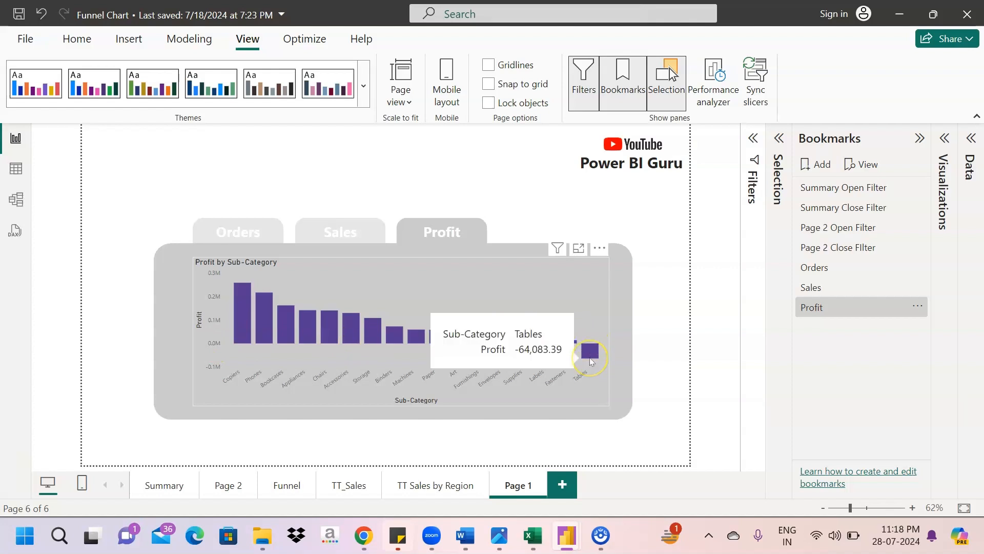
- Examine the Tables bar in the Profit chart and the Profit column's values in the Orders table, leaving the data unfiltered
mouse_move(595, 353)
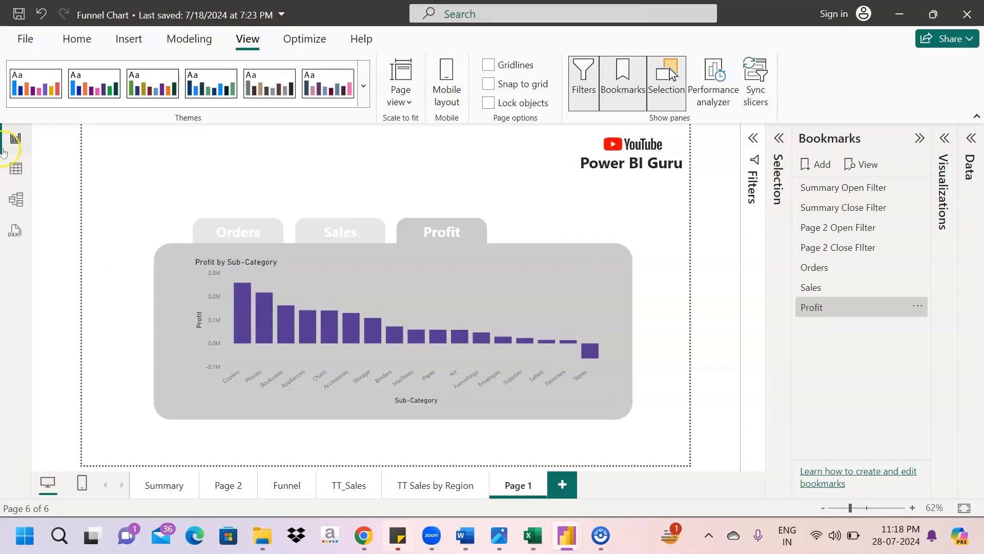
left_click(16, 167)
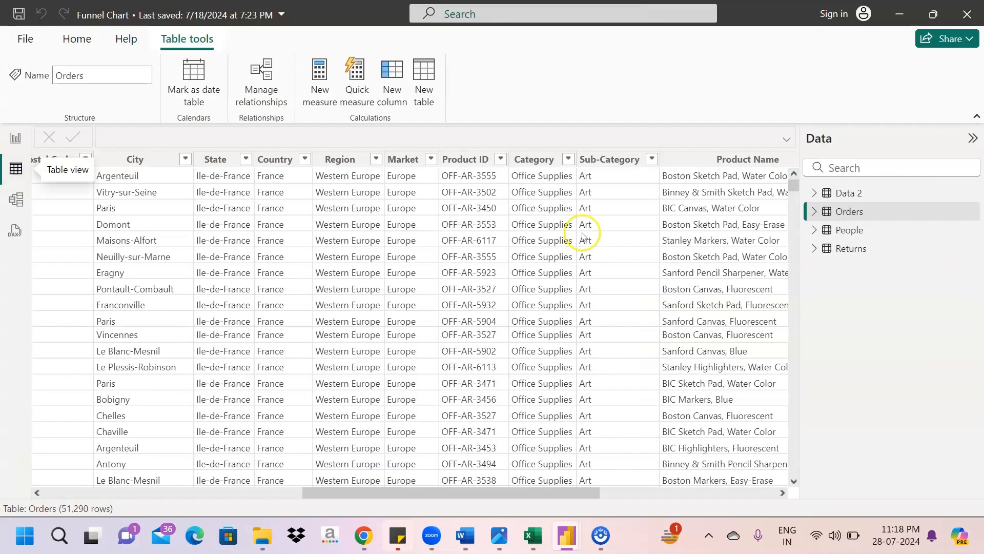
left_click_drag(478, 493, 668, 501)
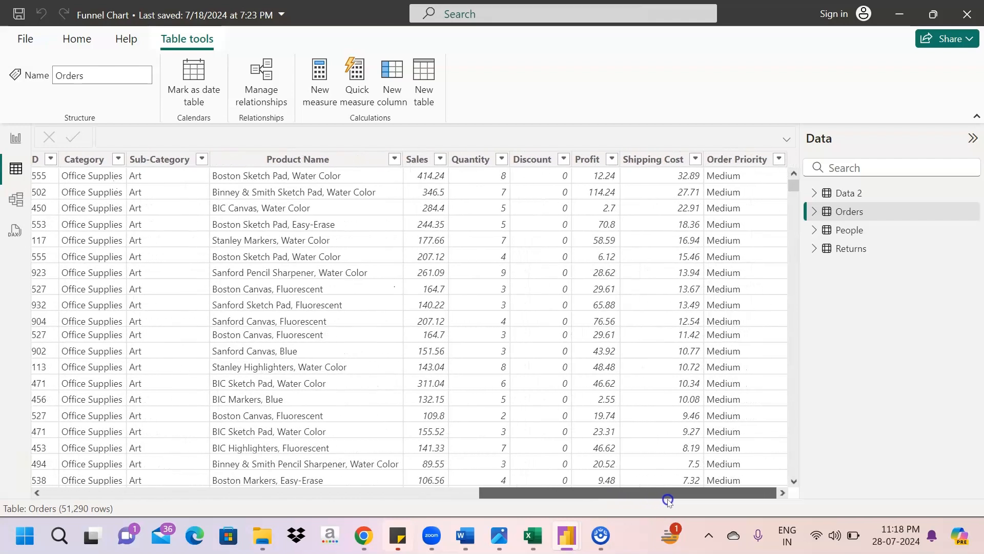
left_click(611, 161)
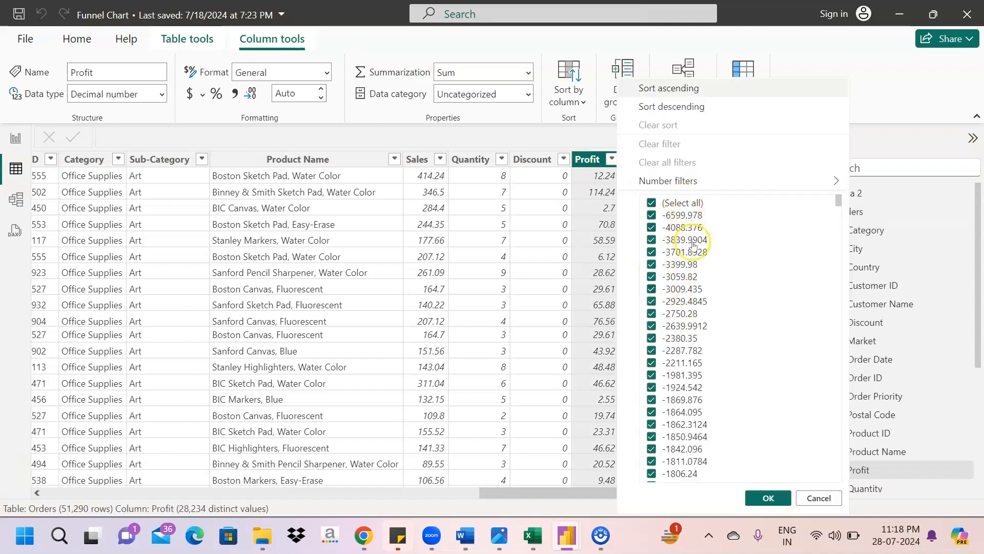
left_click(814, 496)
left_click(14, 138)
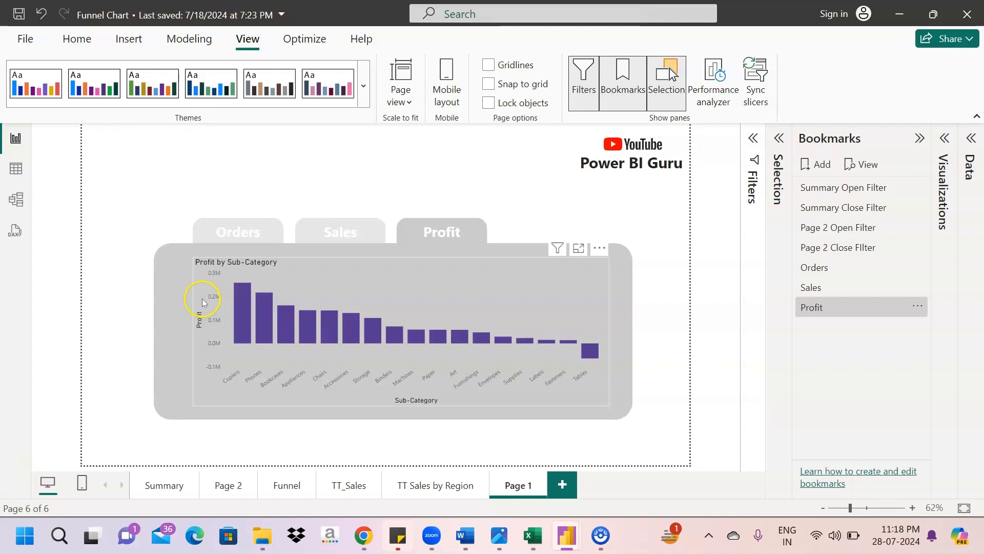
- Test the tab links once more, going from Orders to Sales to Profit on the report page
left_click(179, 188)
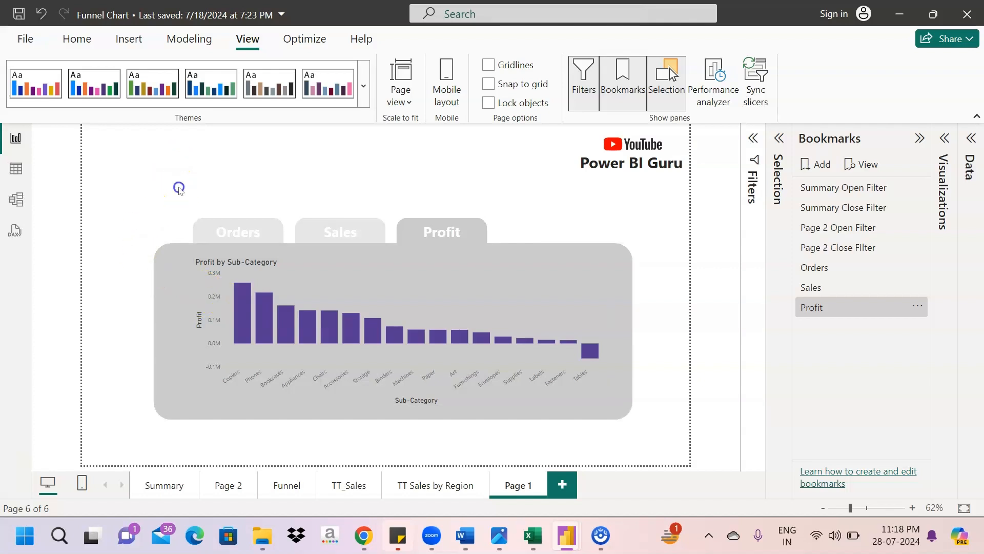
left_click(228, 231, "ctrl")
left_click(341, 238, "ctrl")
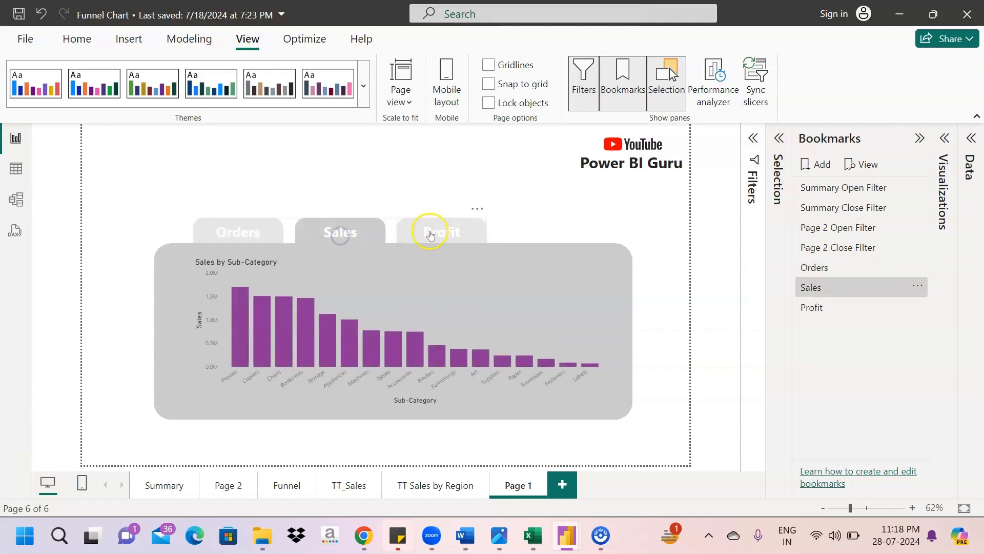
left_click(440, 230, "ctrl")
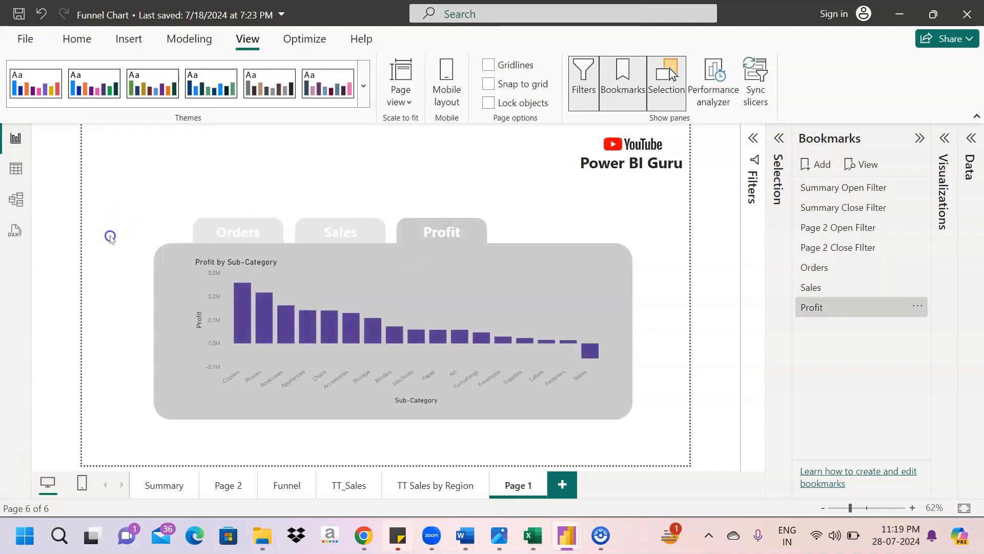